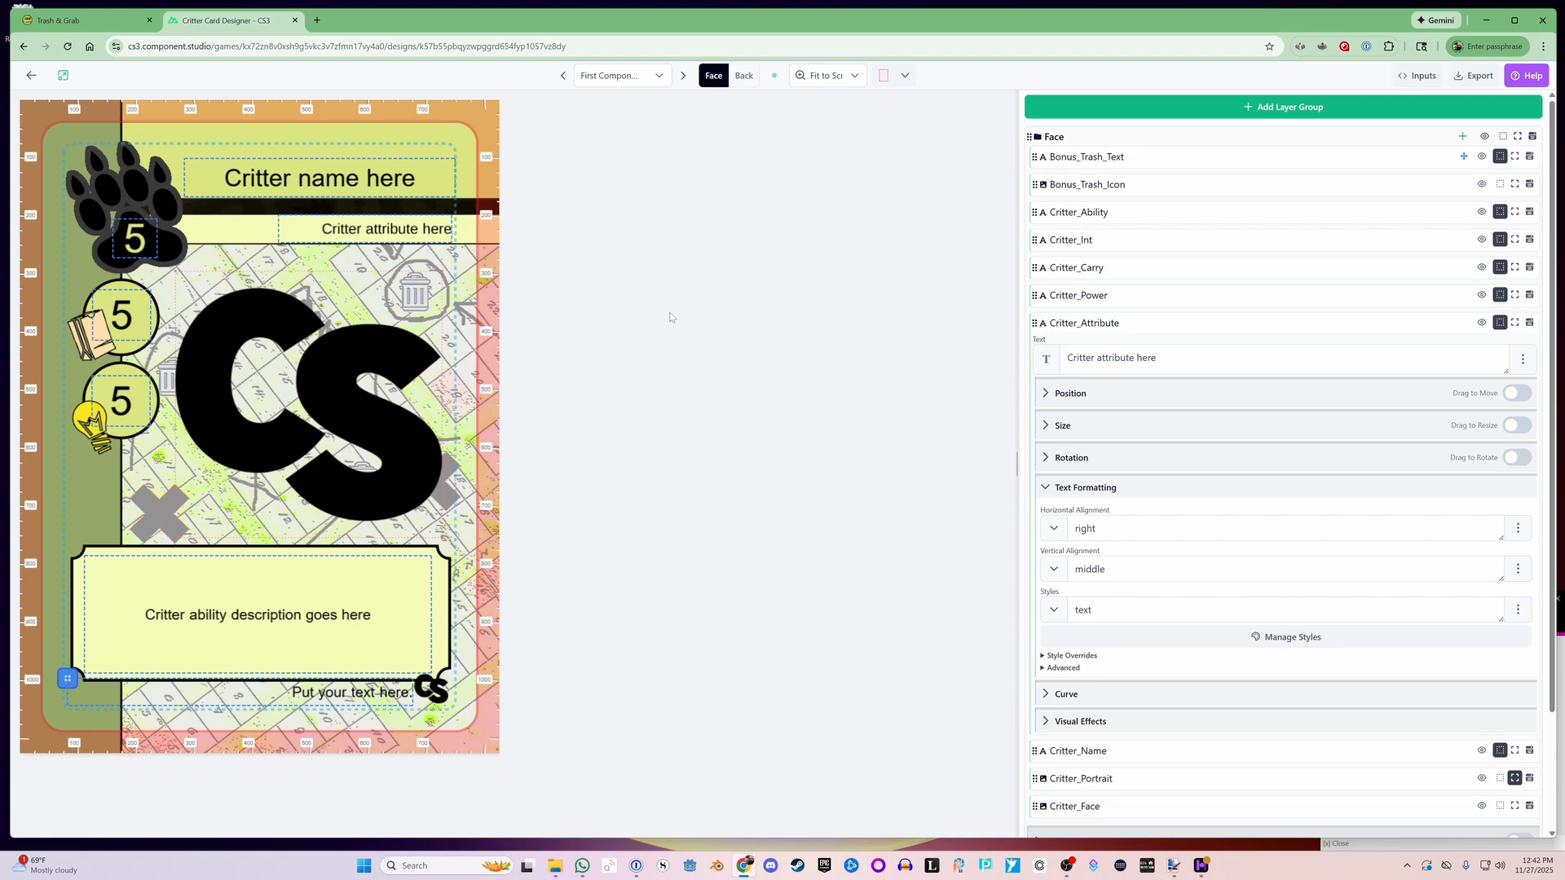
Open the critter card design's dataset from its inputs and return to the card designer.
left_click(1415, 78)
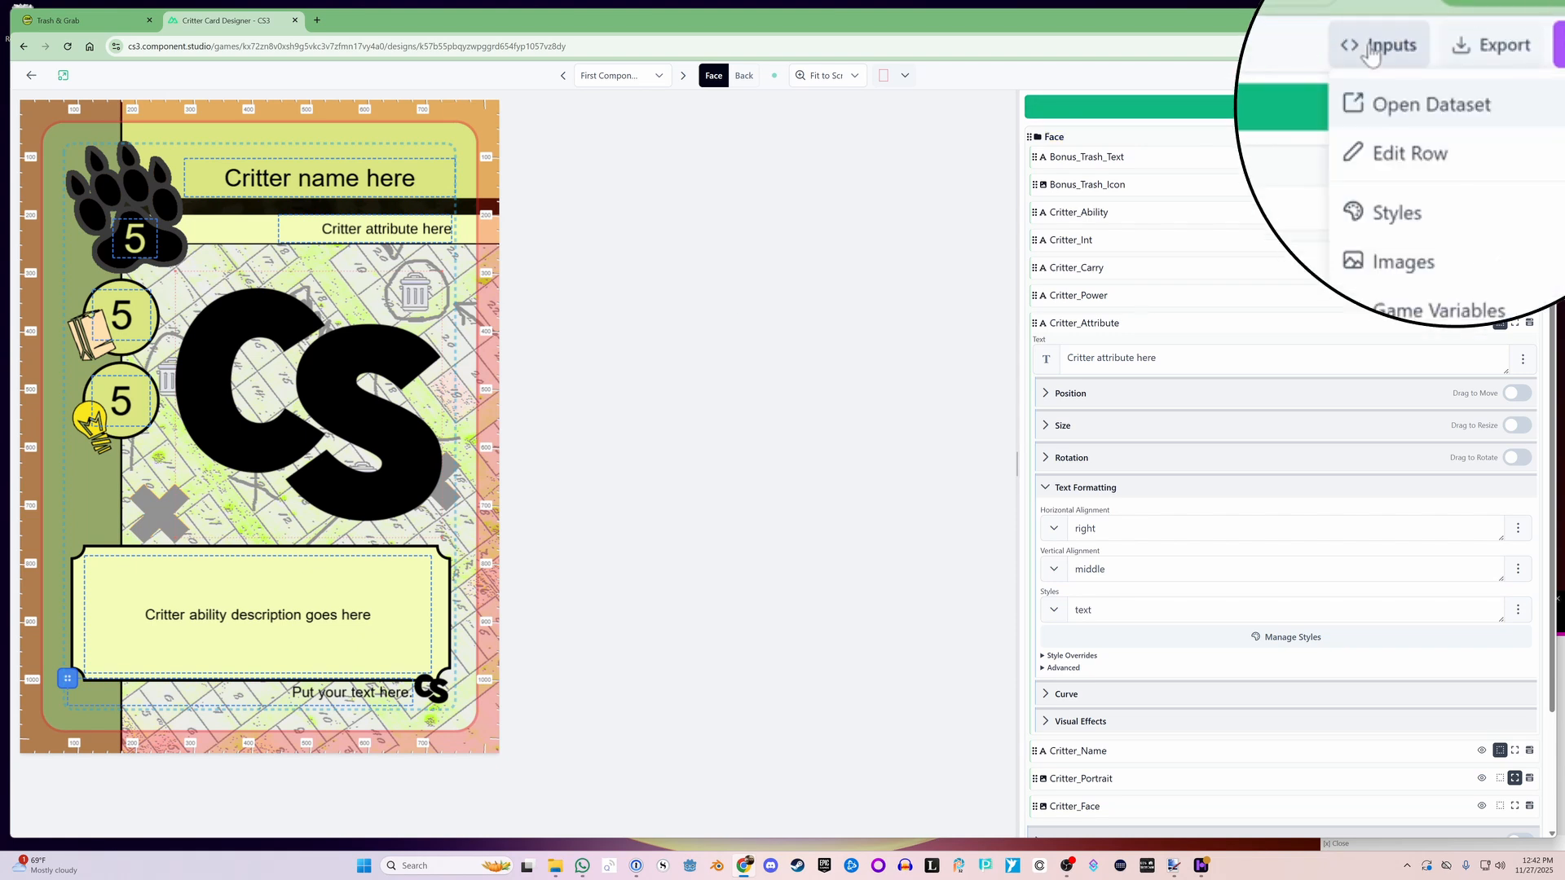
left_click(1424, 118)
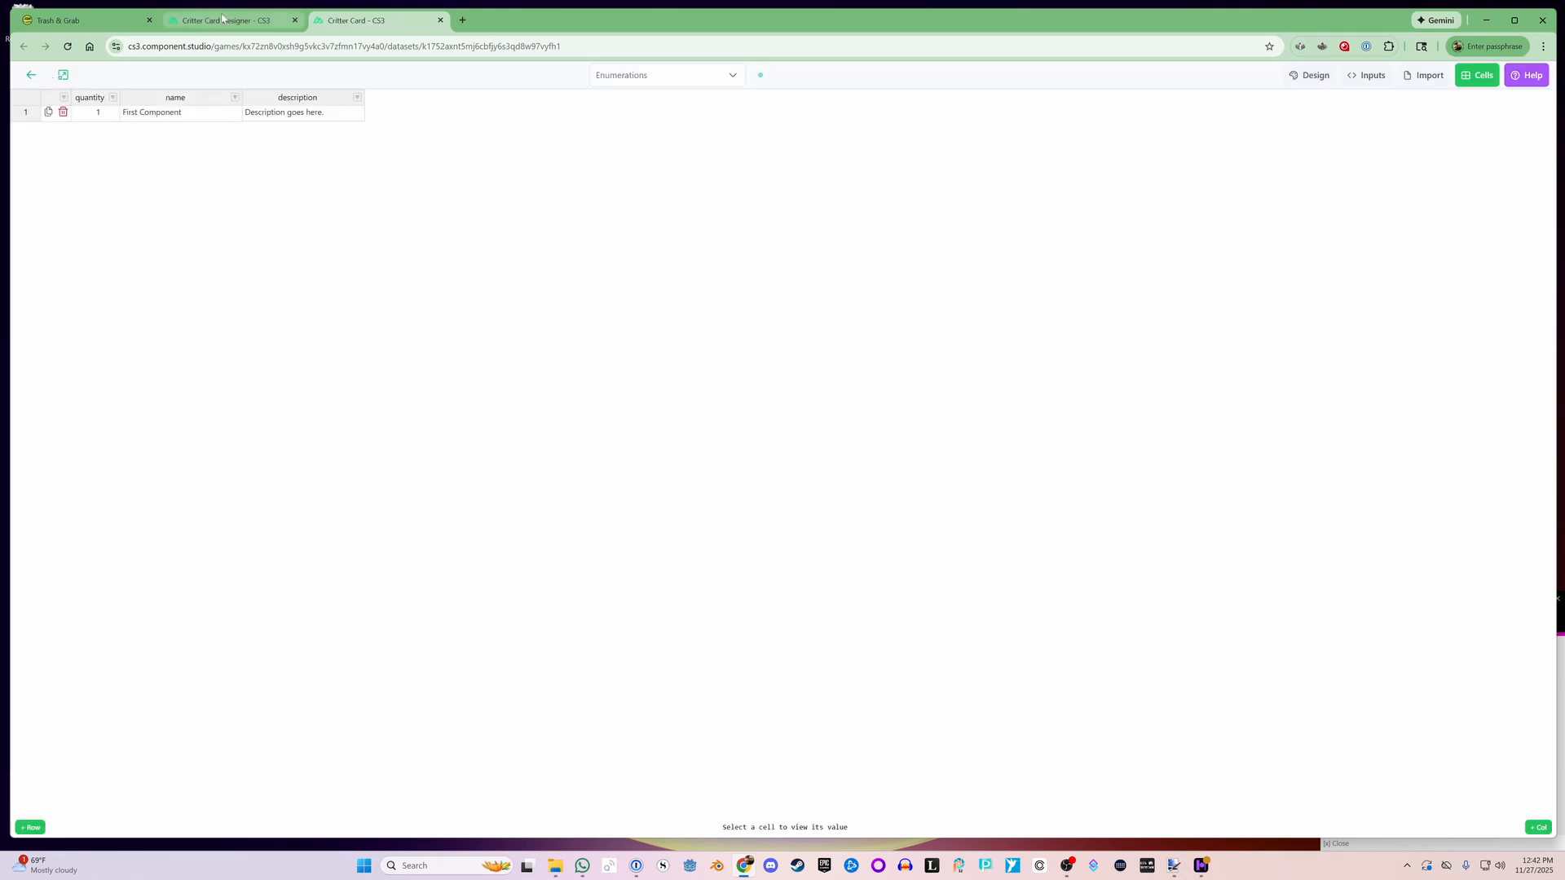
left_click(223, 18)
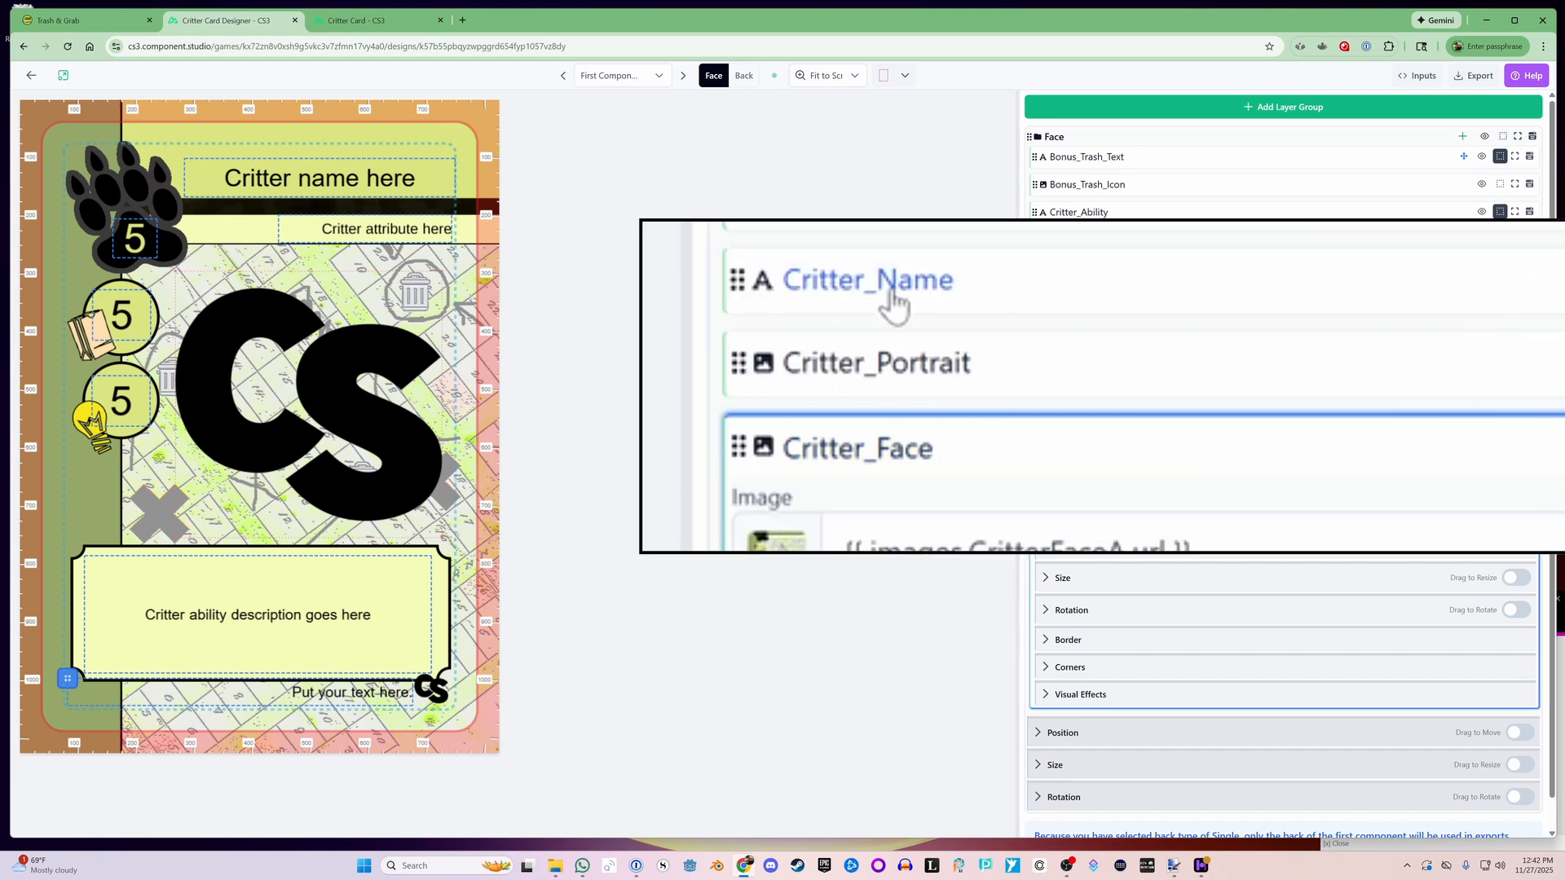
Replace the Critter_Name layer's text with the row variable {{ row.name }}, checking the dataset's name column.
left_click(1085, 352)
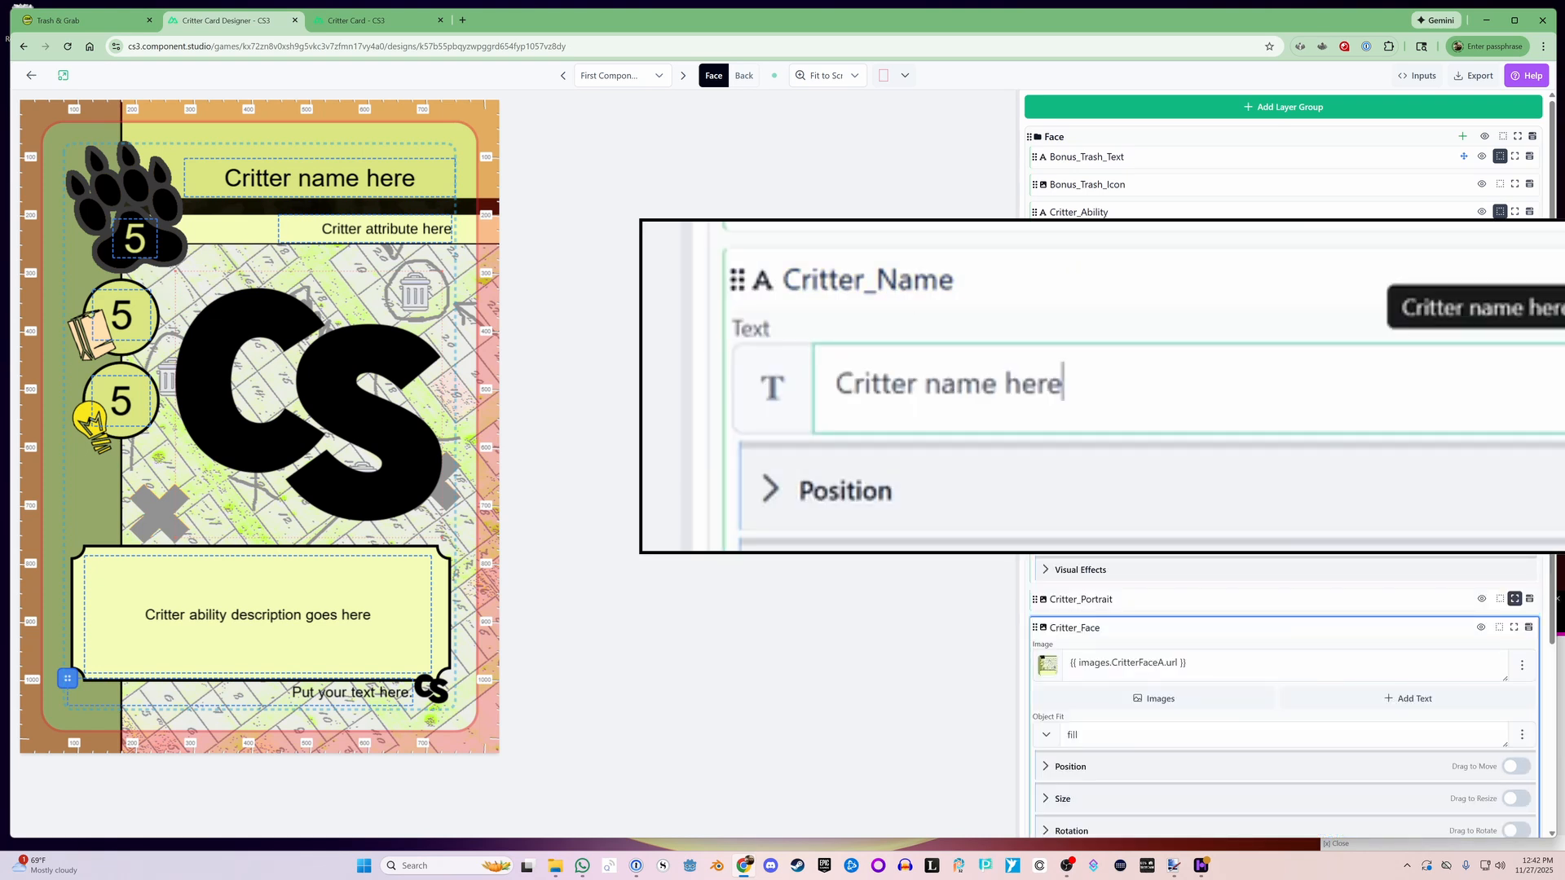
triple_click(1222, 386)
left_click(1222, 386)
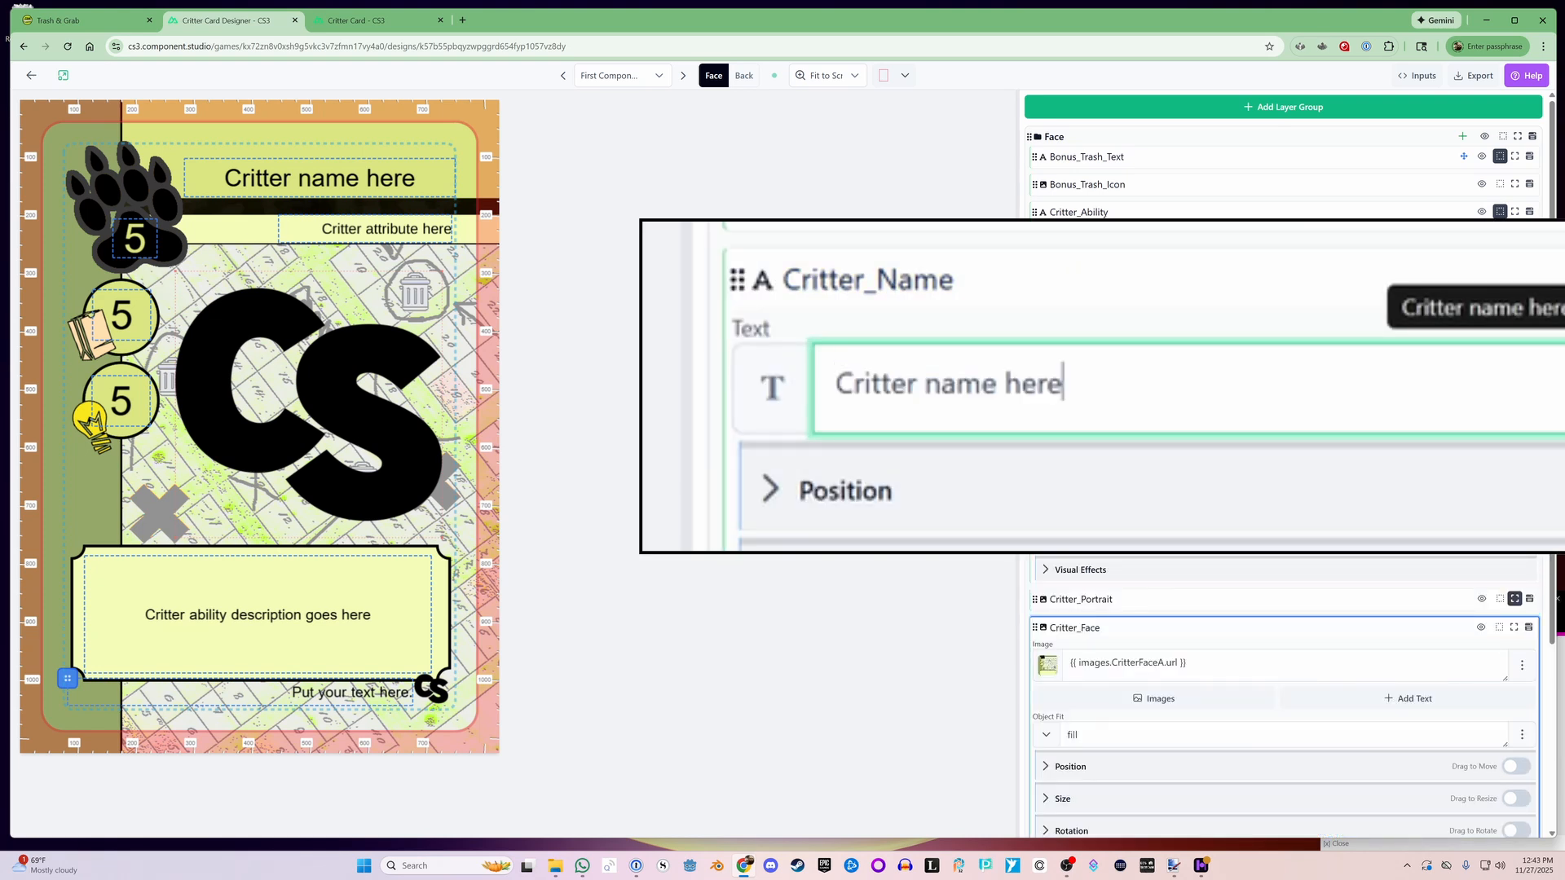
key("ctrl+a")
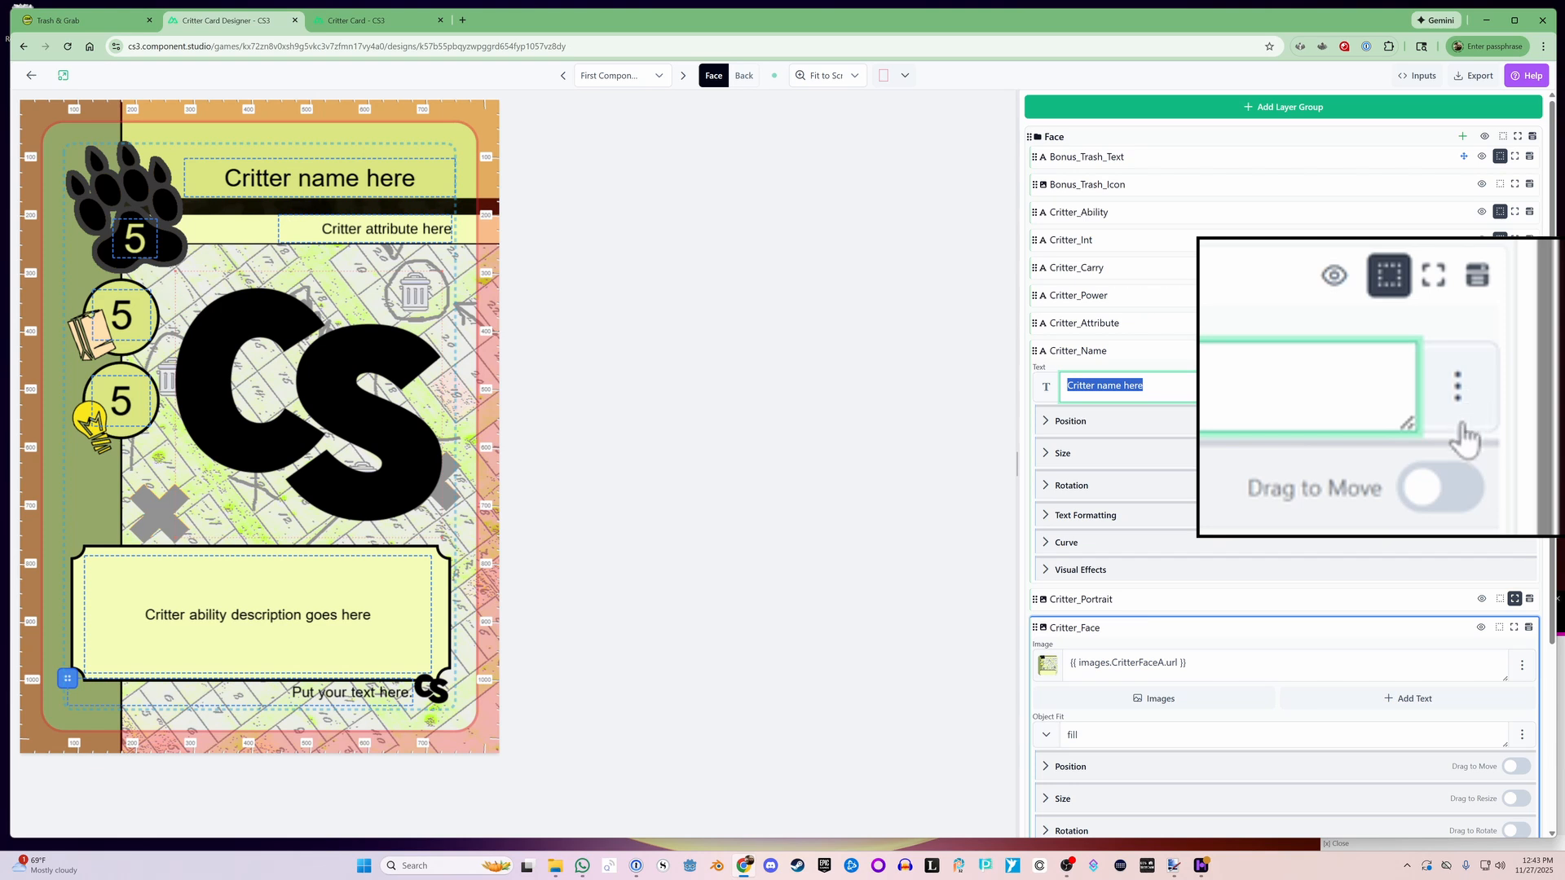
left_click(1522, 386)
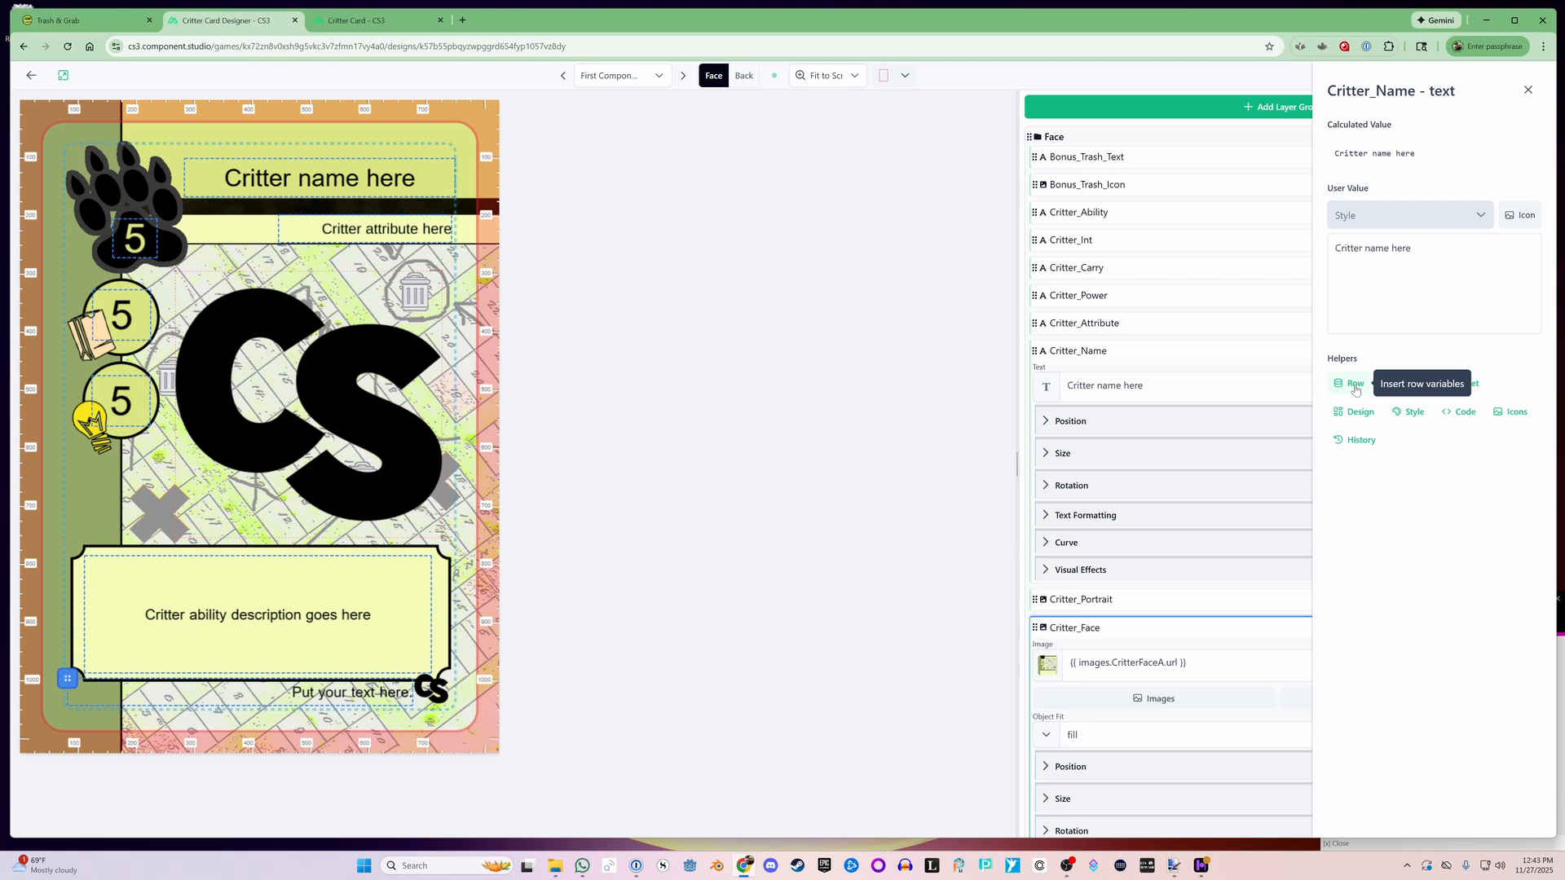
left_click(1354, 387)
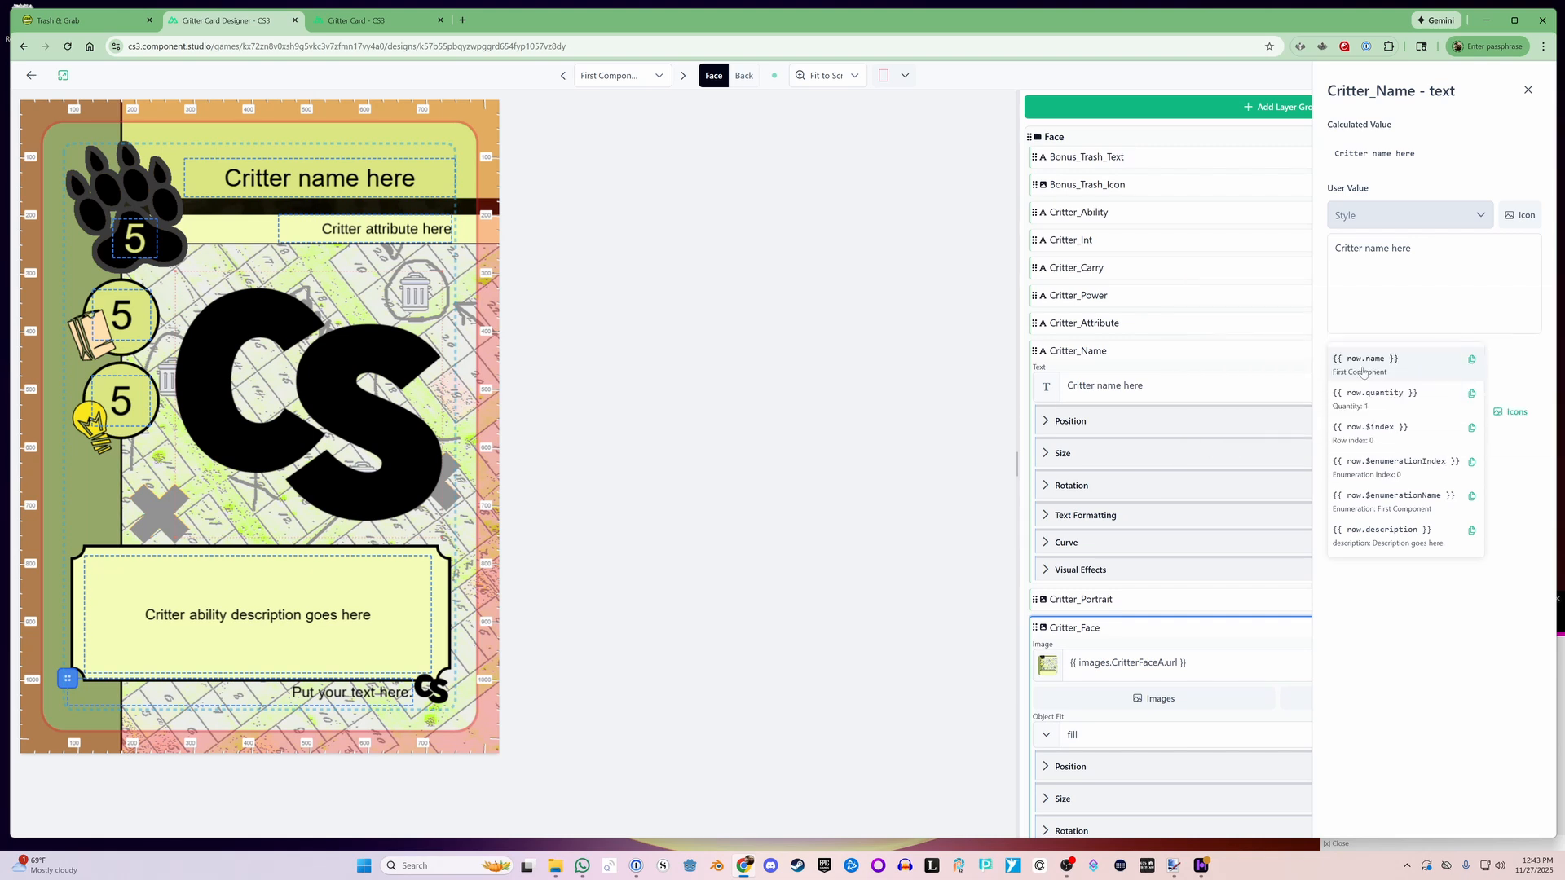
key("ctrl+Tab")
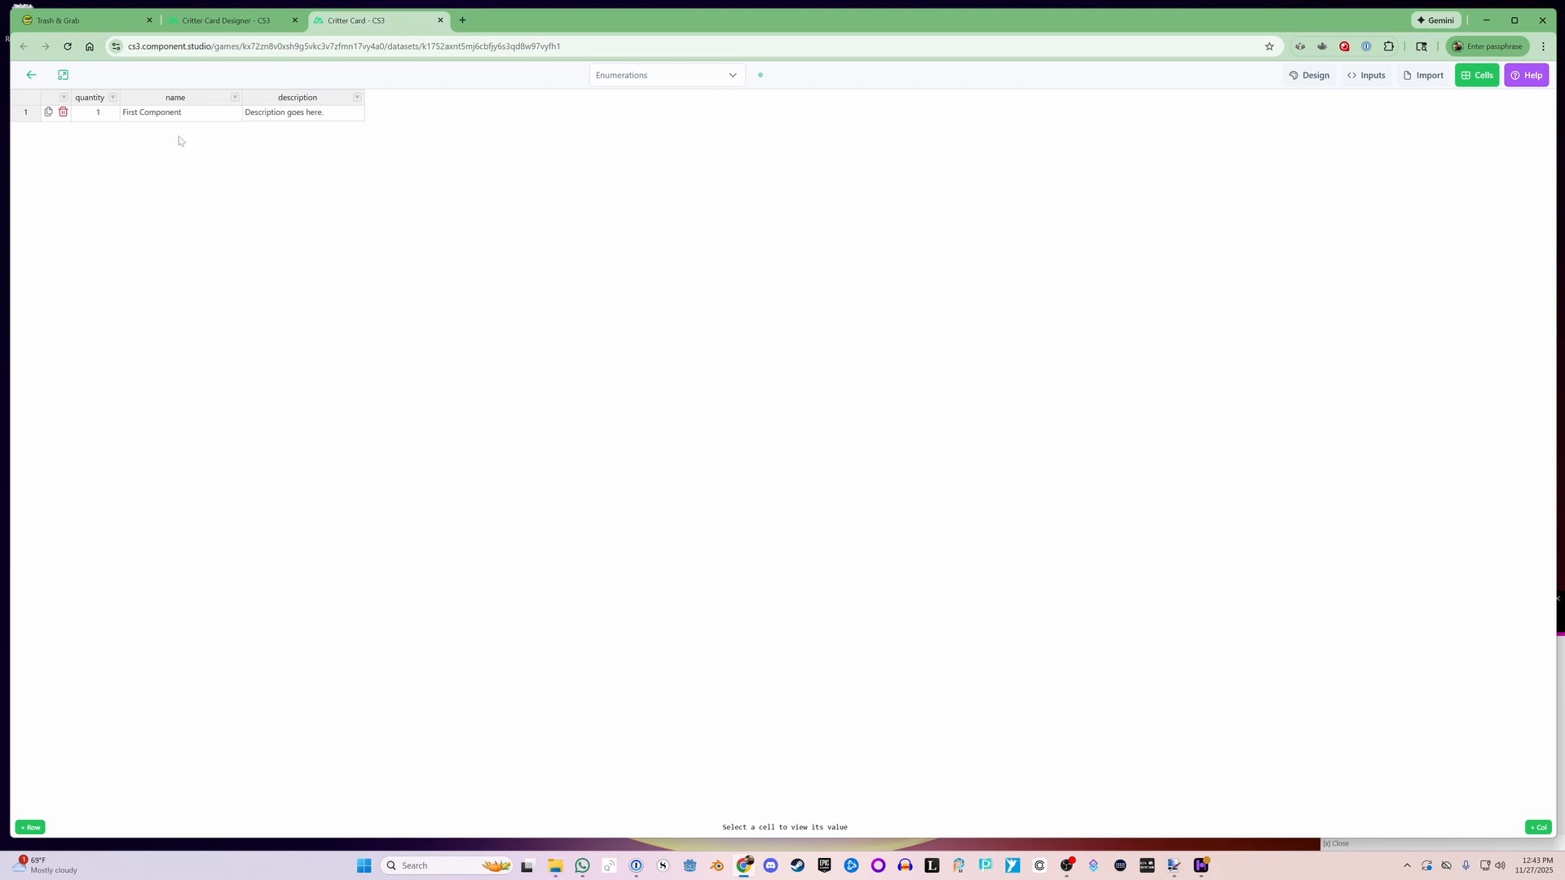
key("ctrl+shift+Tab")
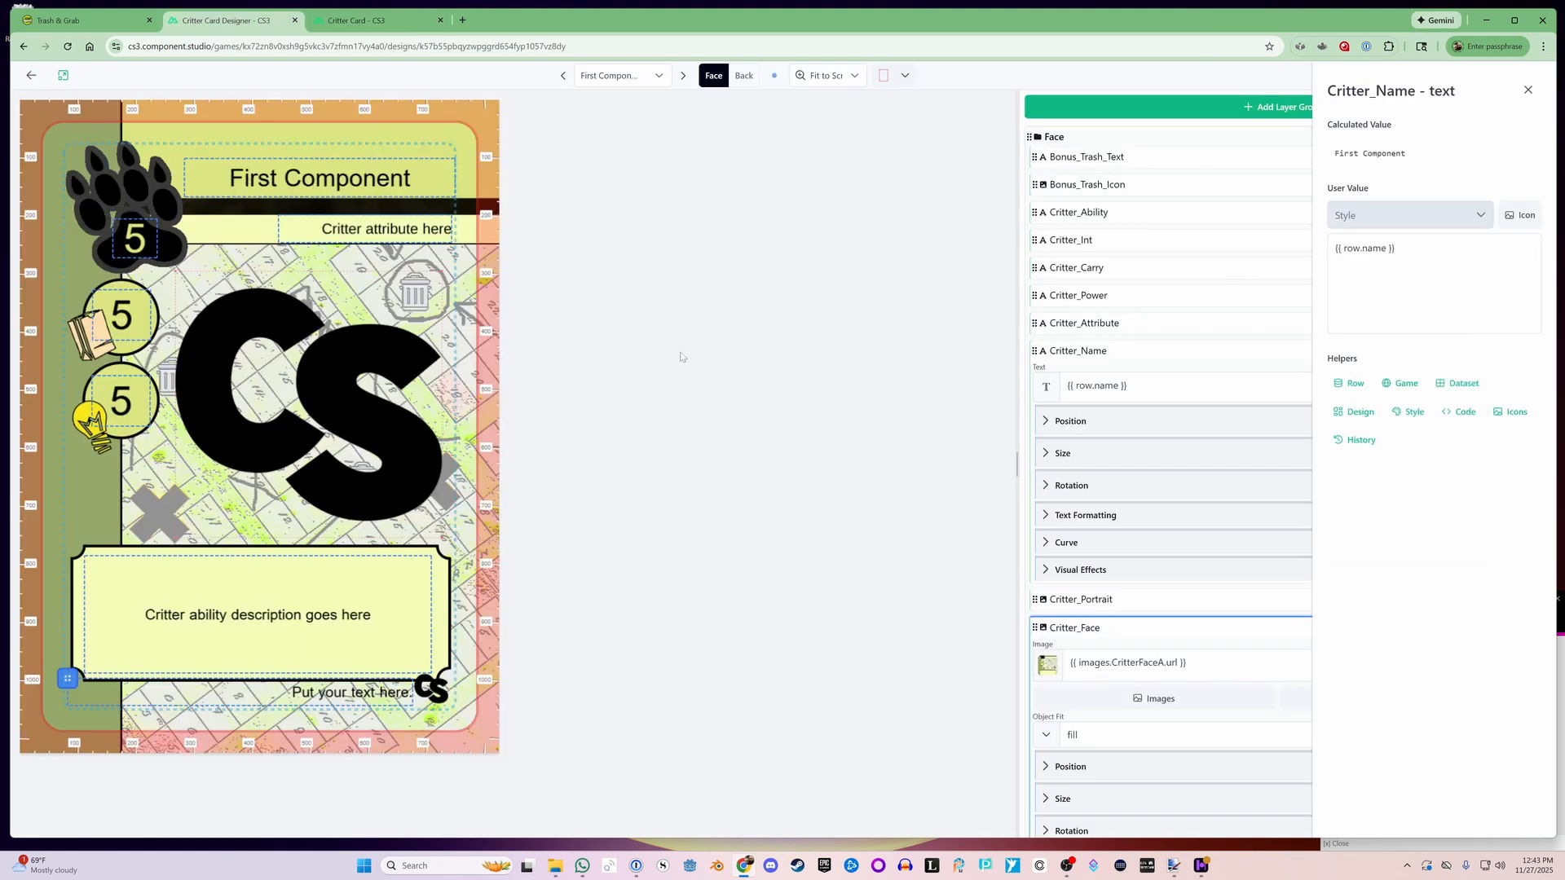
Set the name in the dataset's first row to Possum and check it on the card in the designer.
left_click(349, 22)
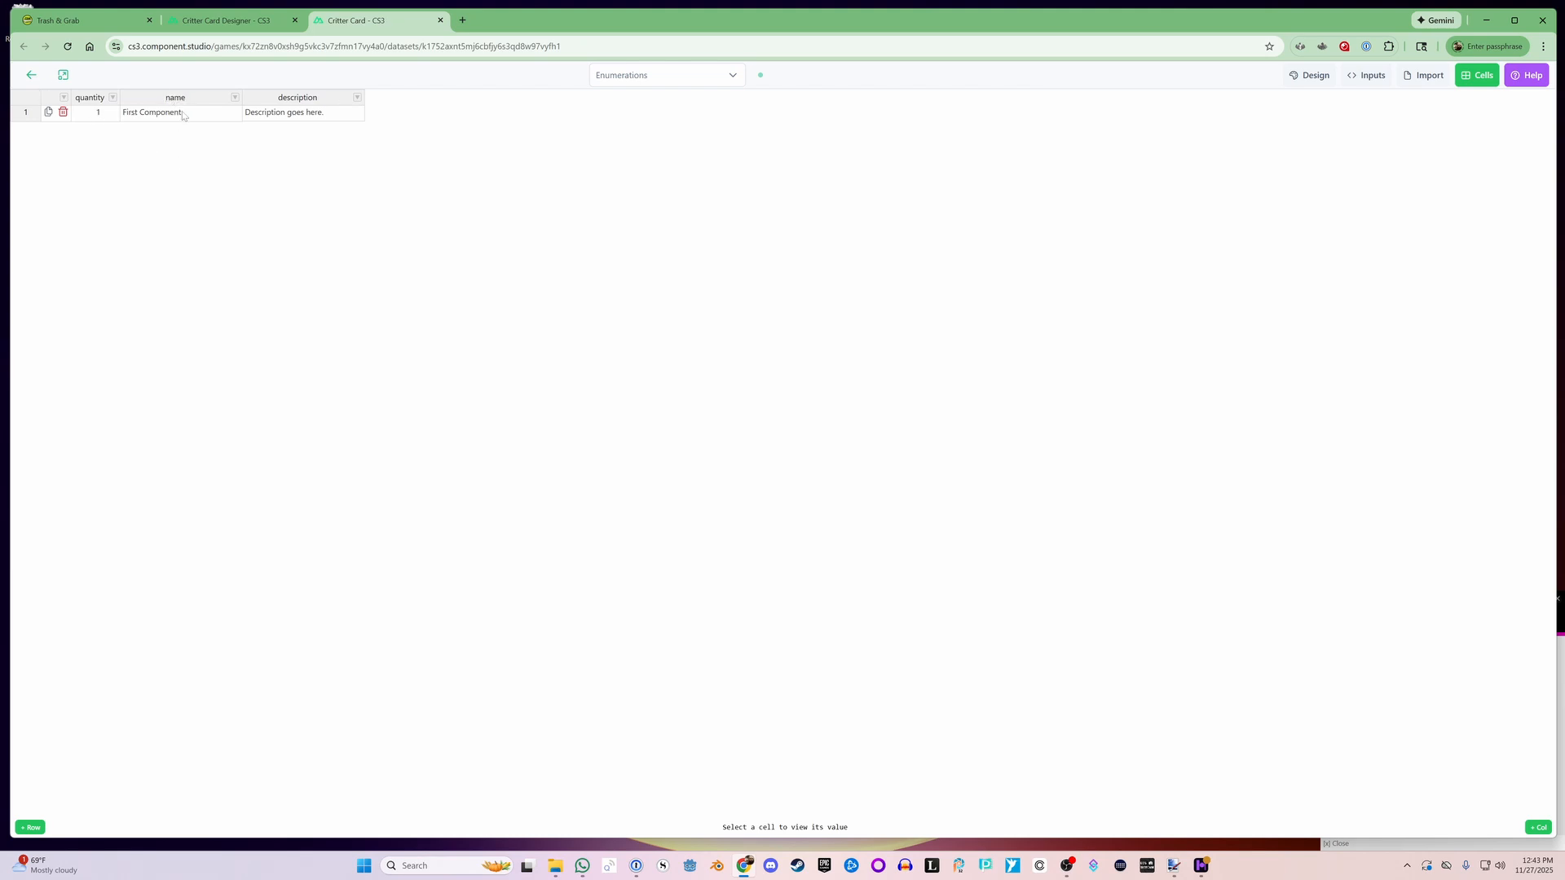
key("ctrl+shift+Tab")
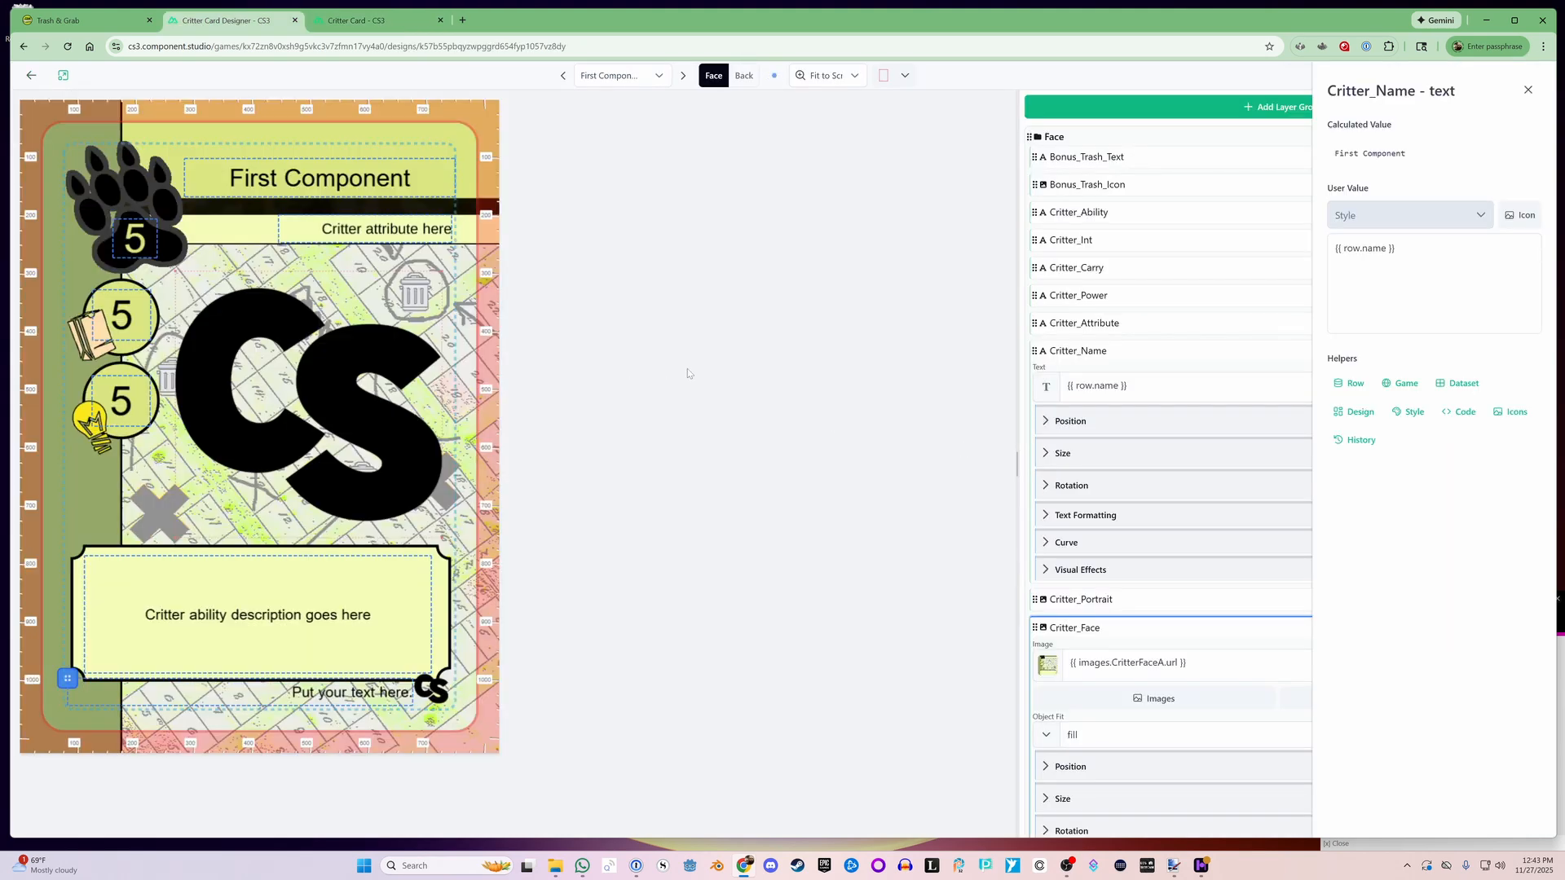
key("ctrl+Tab")
left_click(190, 115)
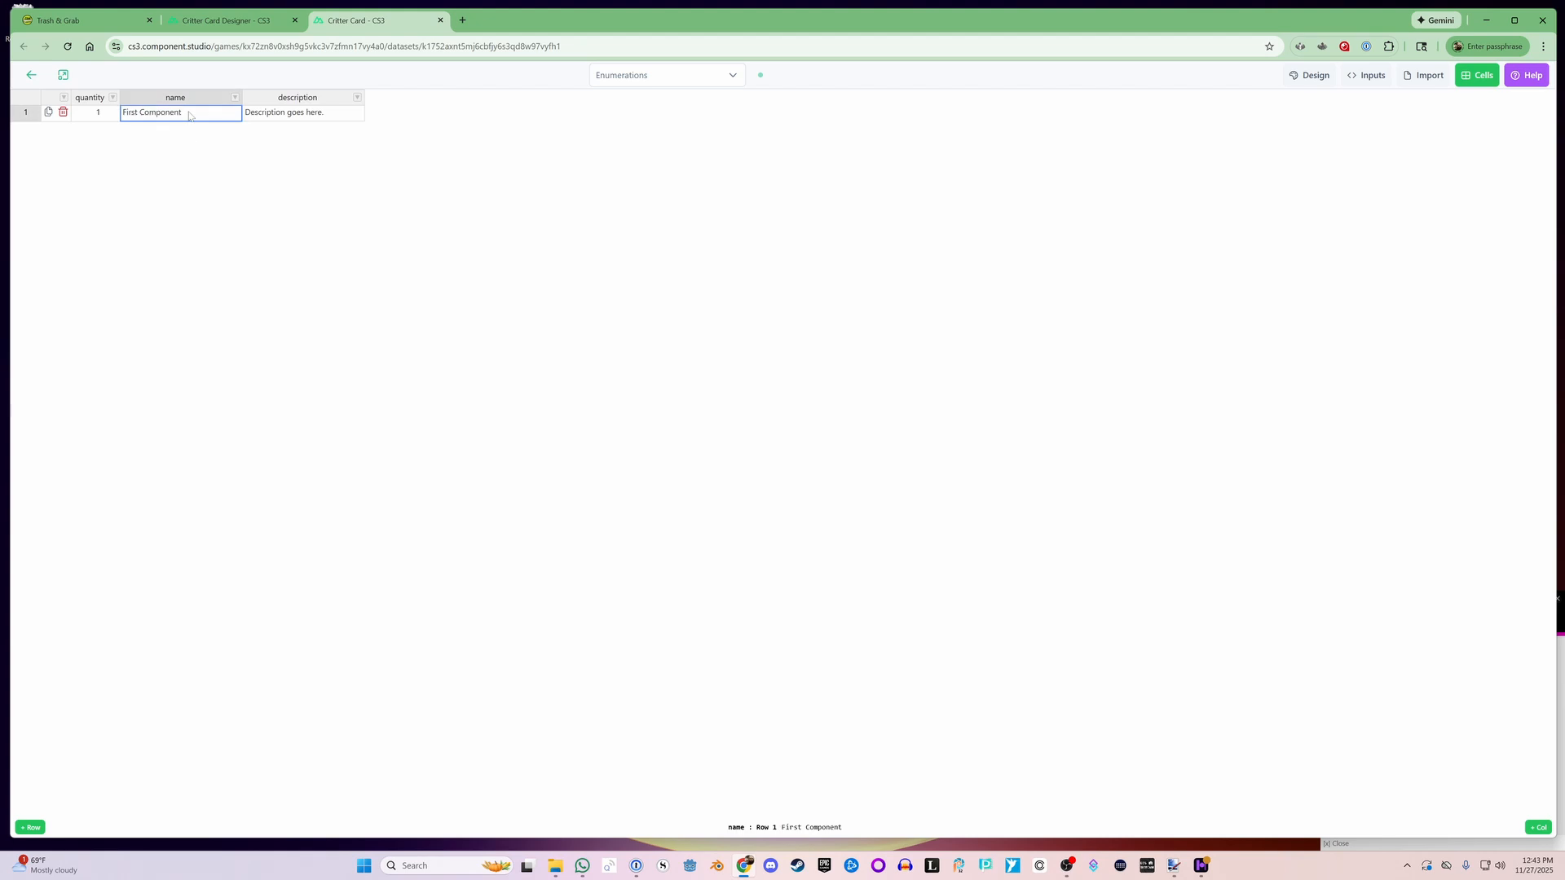
type("Possum")
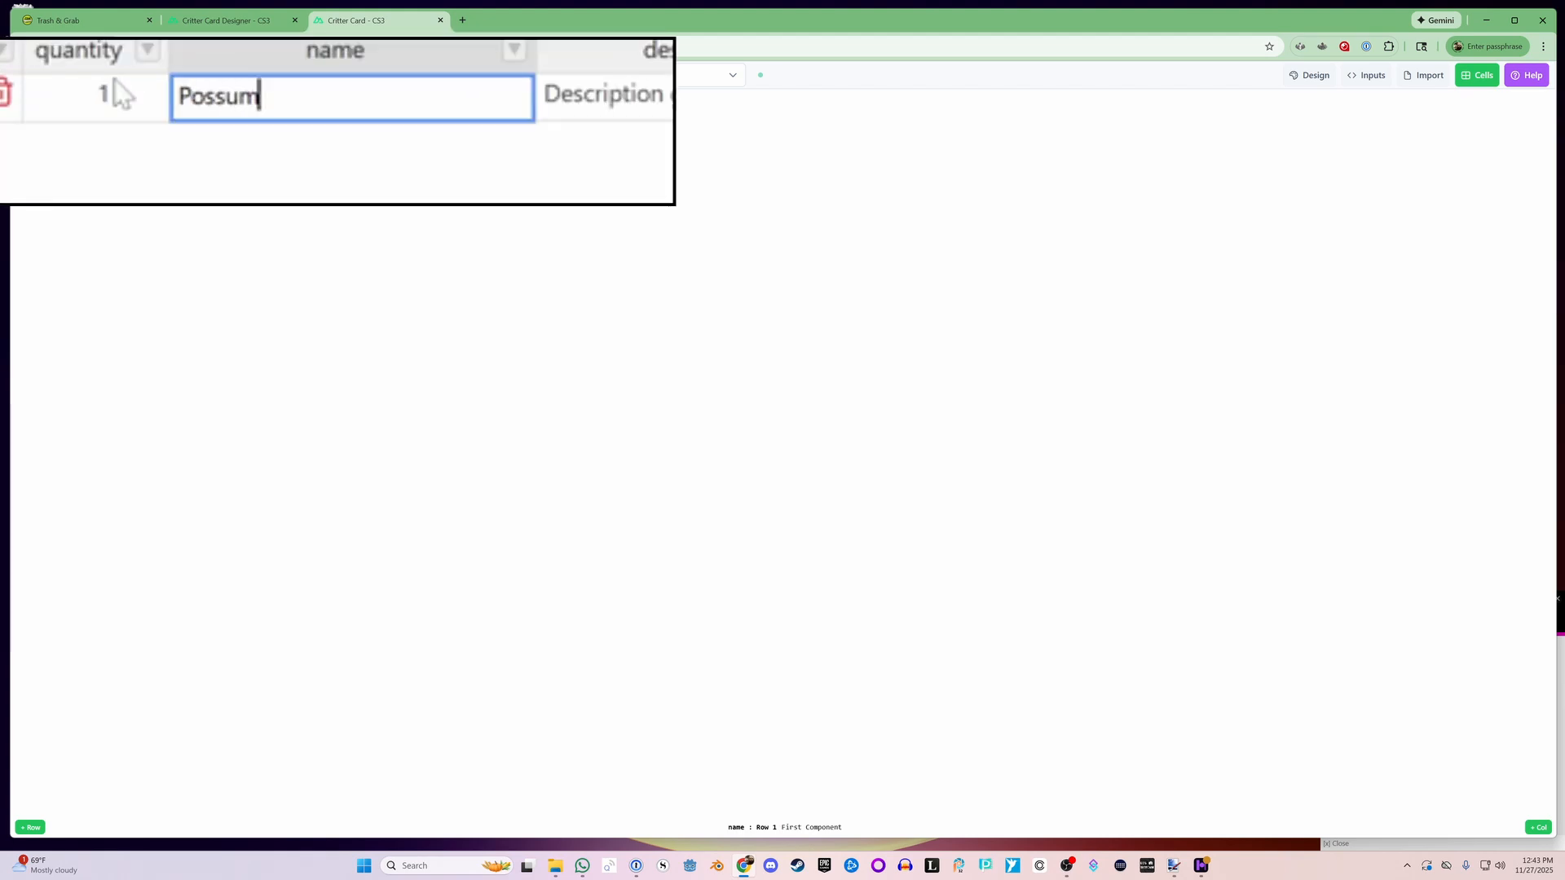
key("Return")
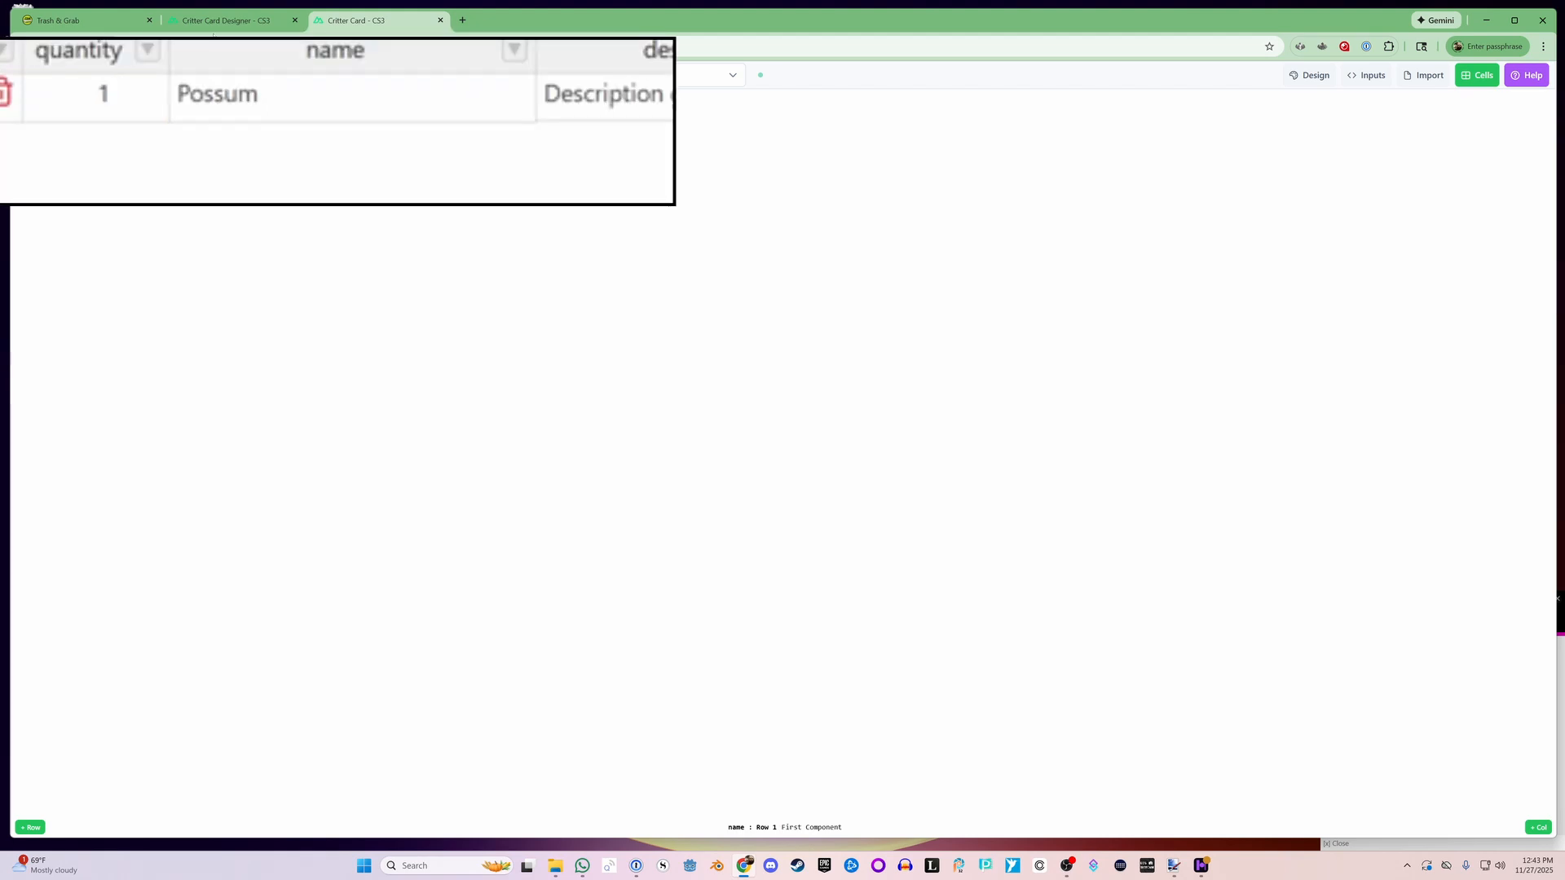
left_click(226, 19)
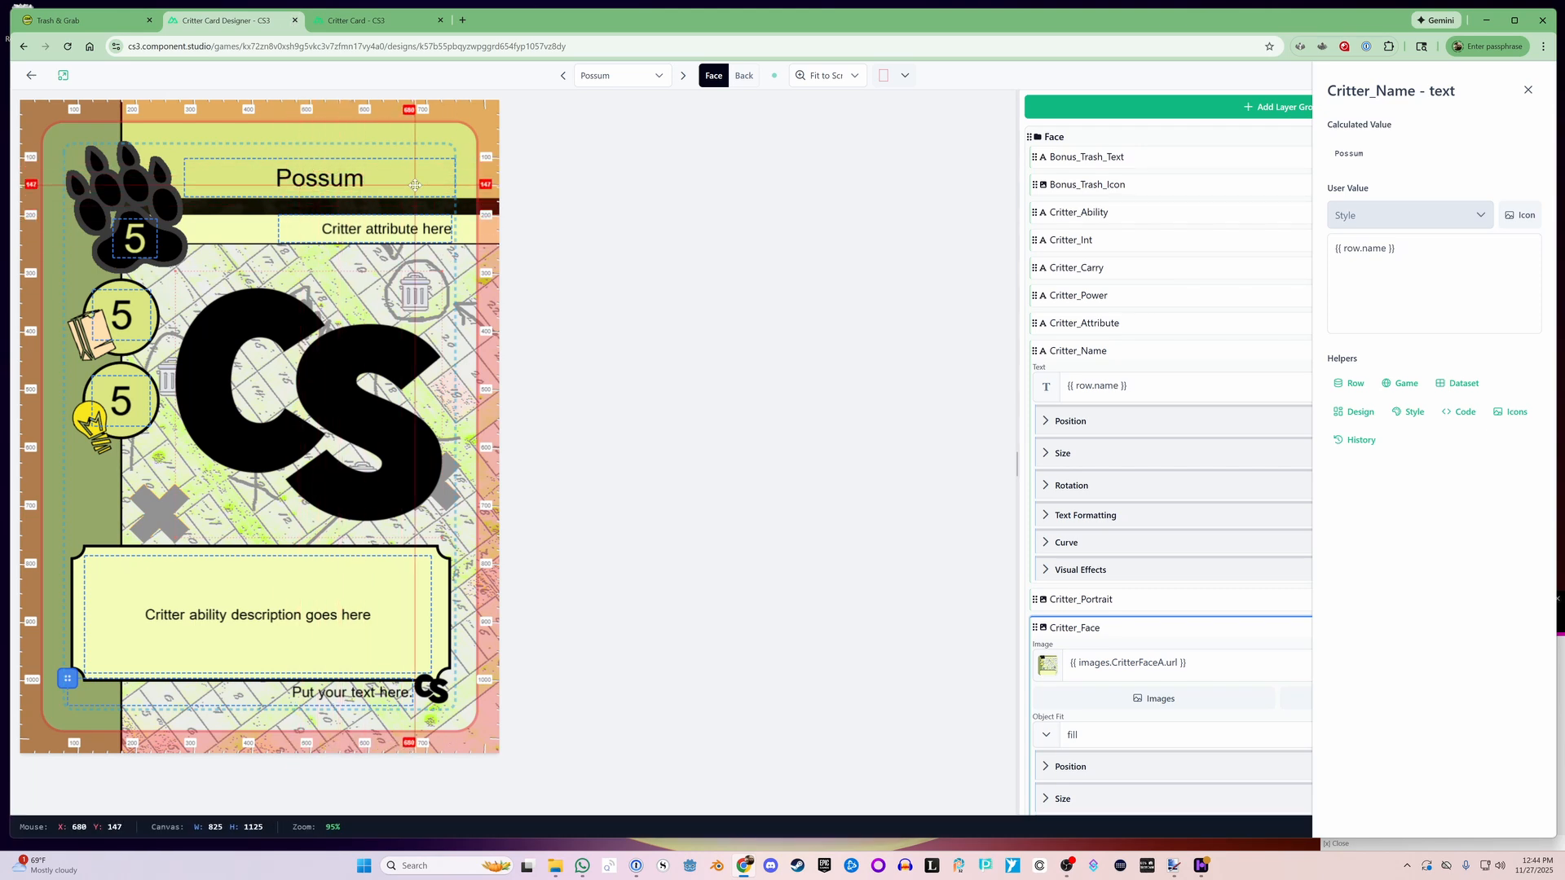
Rename the dataset's description column to attribute, keeping its column type as Text, and save the change.
left_click(359, 22)
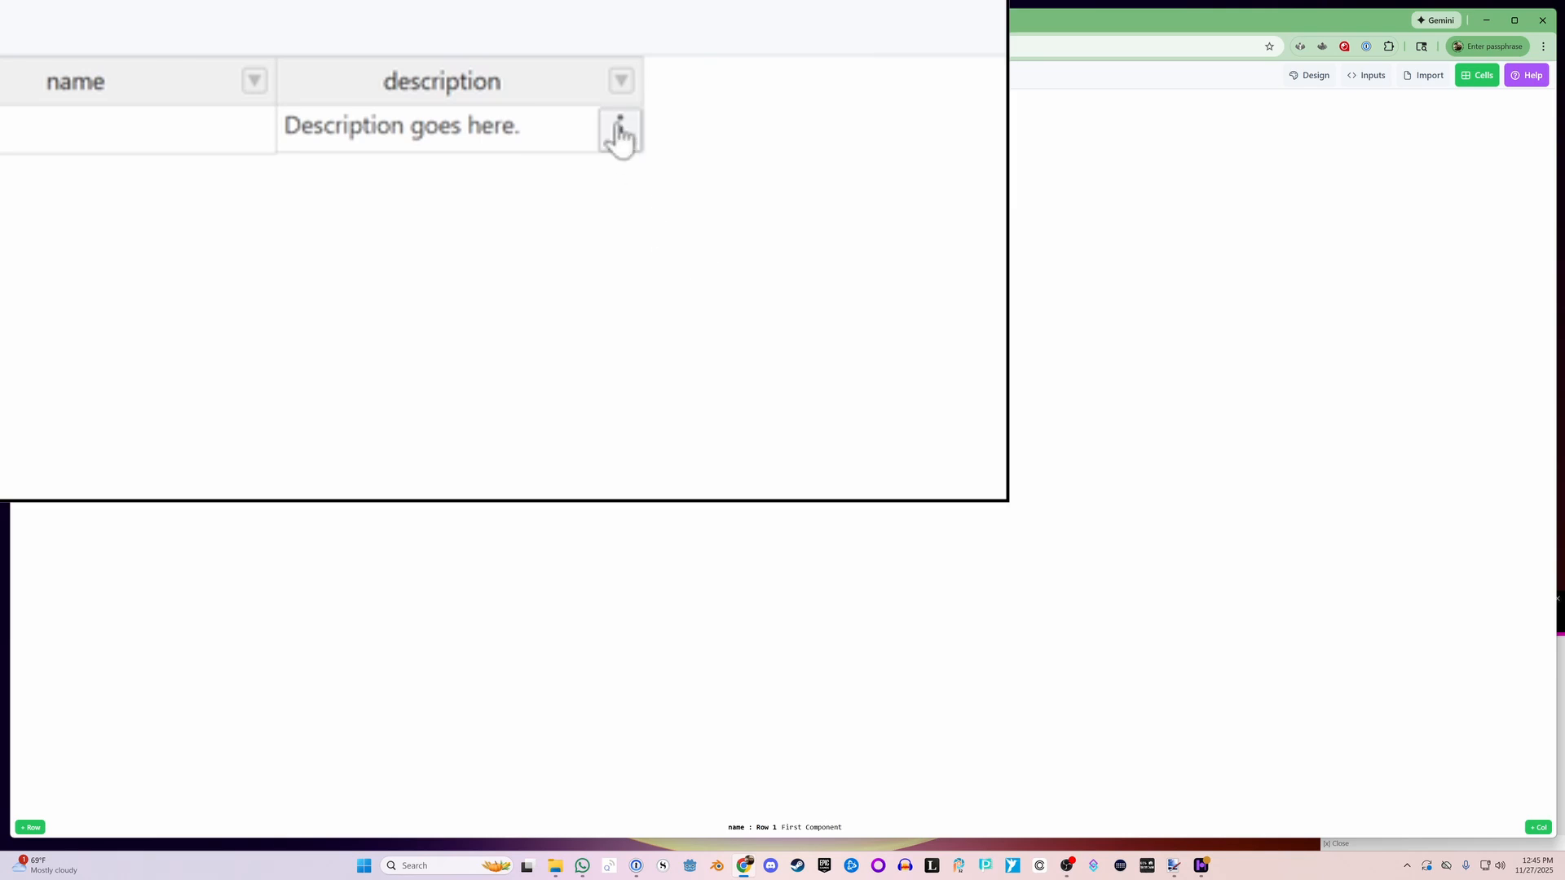
left_click(357, 97)
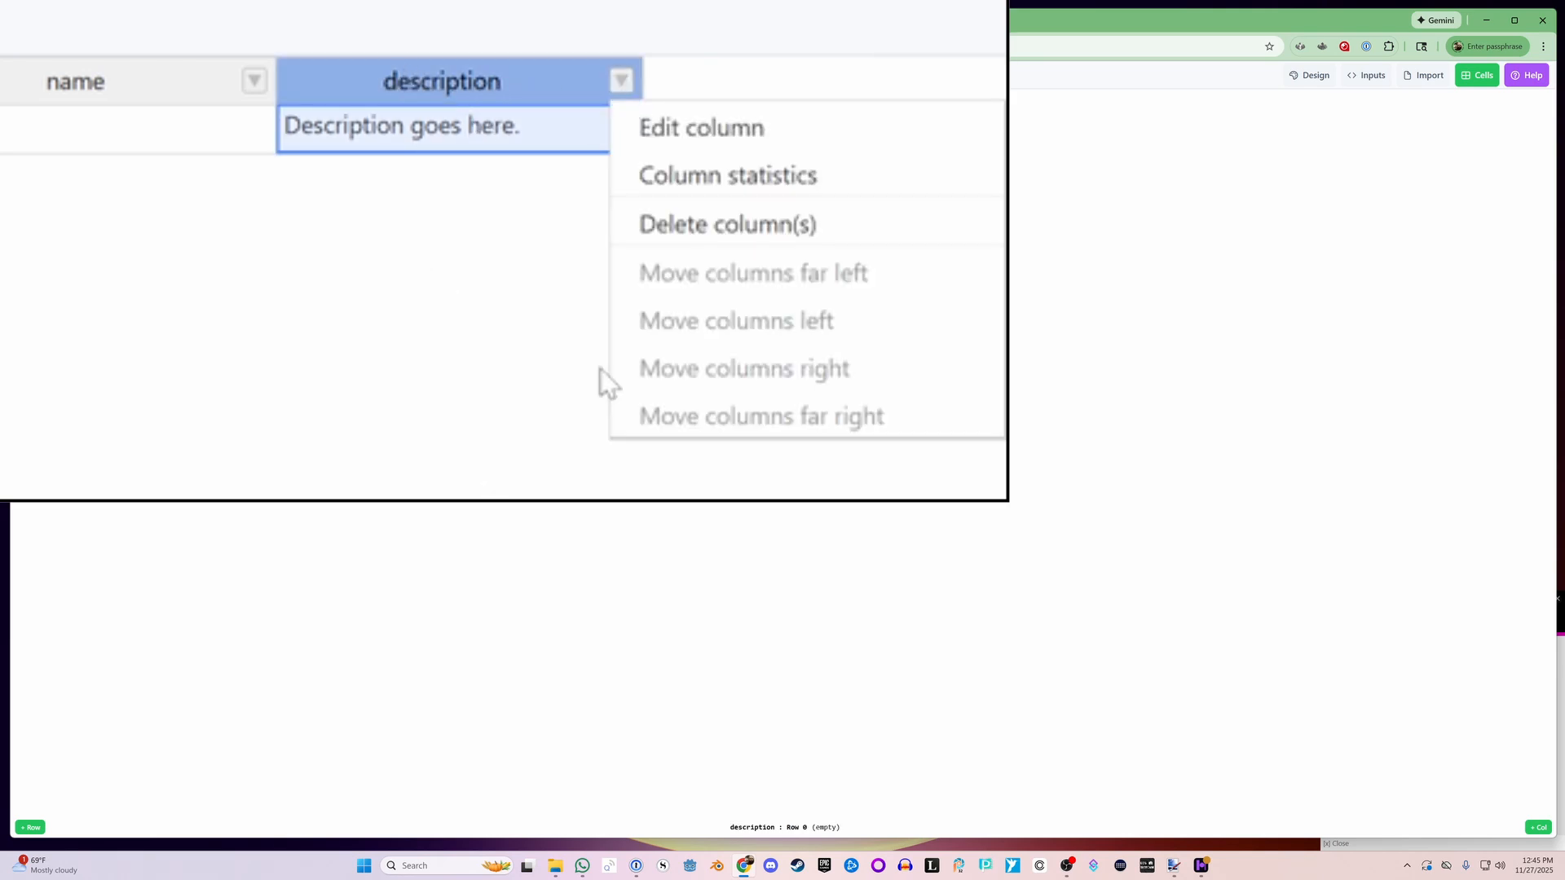
left_click(714, 127)
key("ctrl+a")
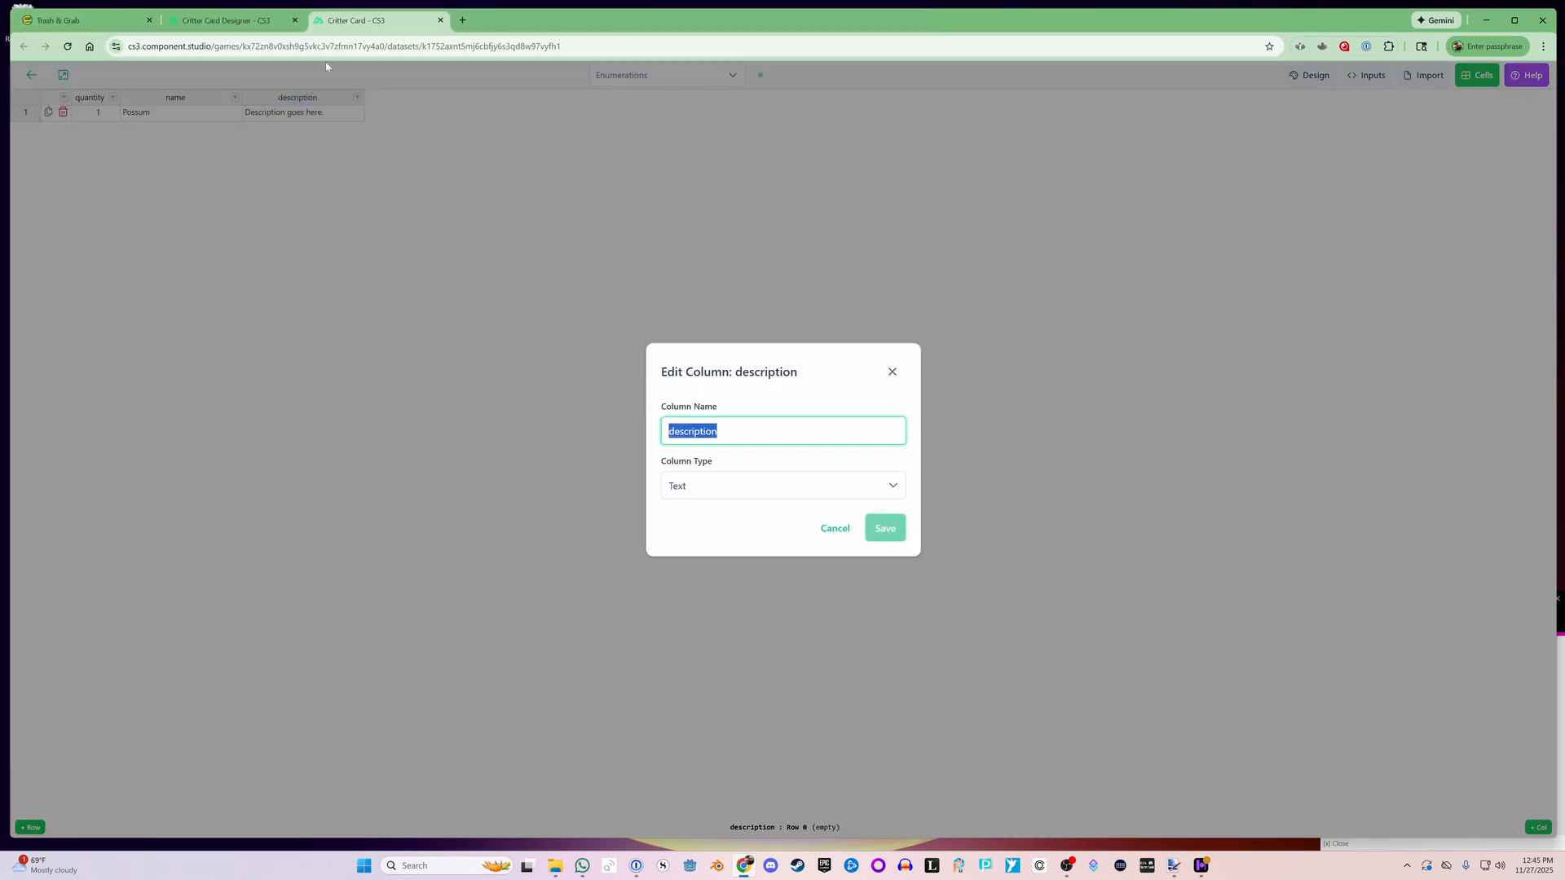
type("attribute")
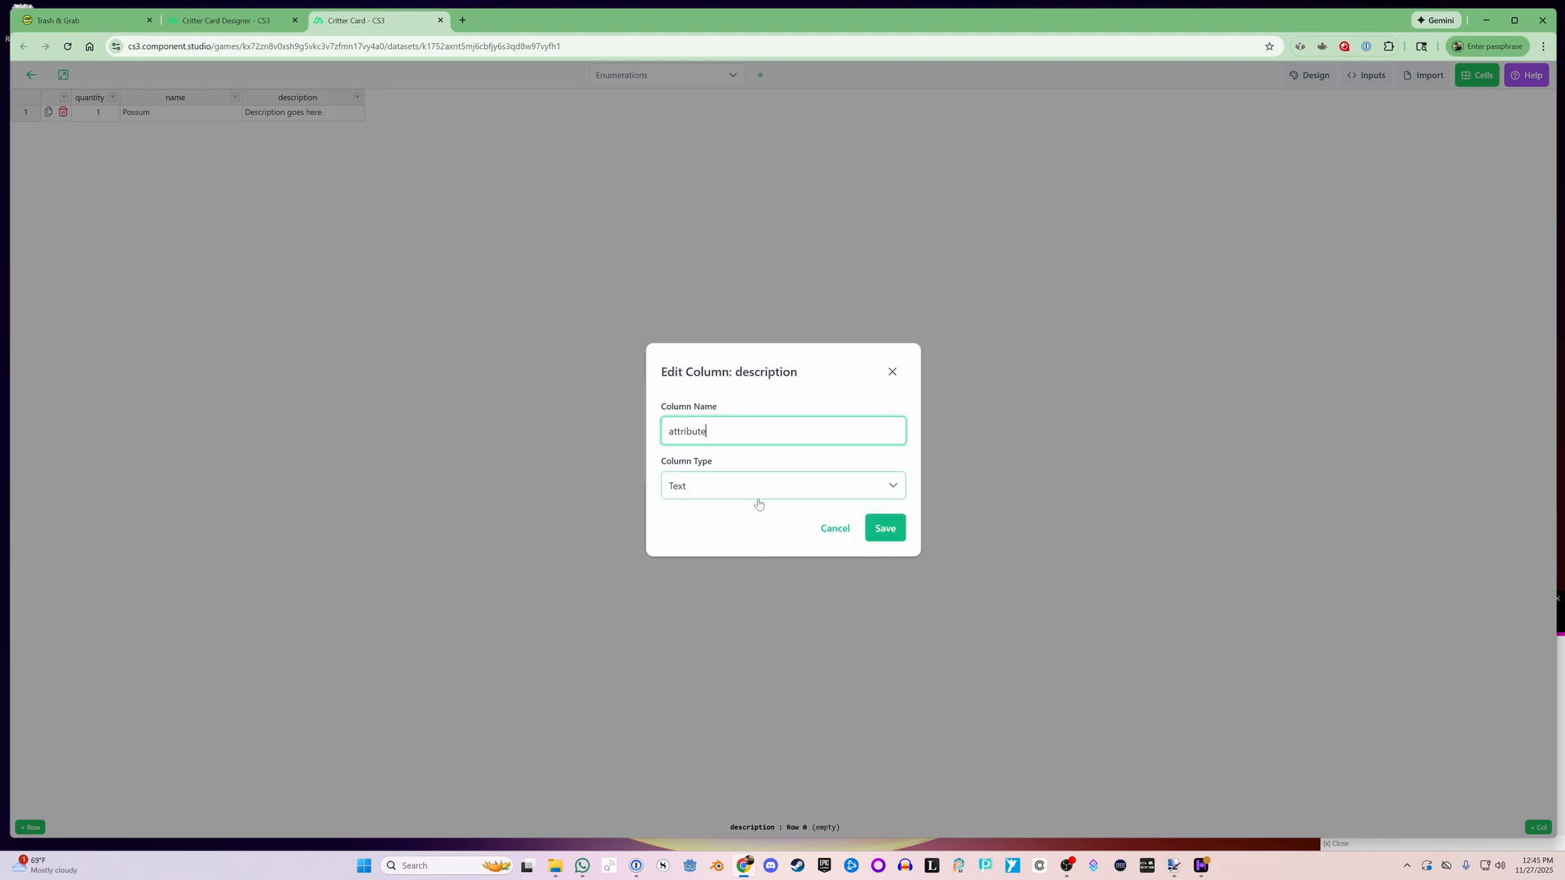
left_click(866, 488)
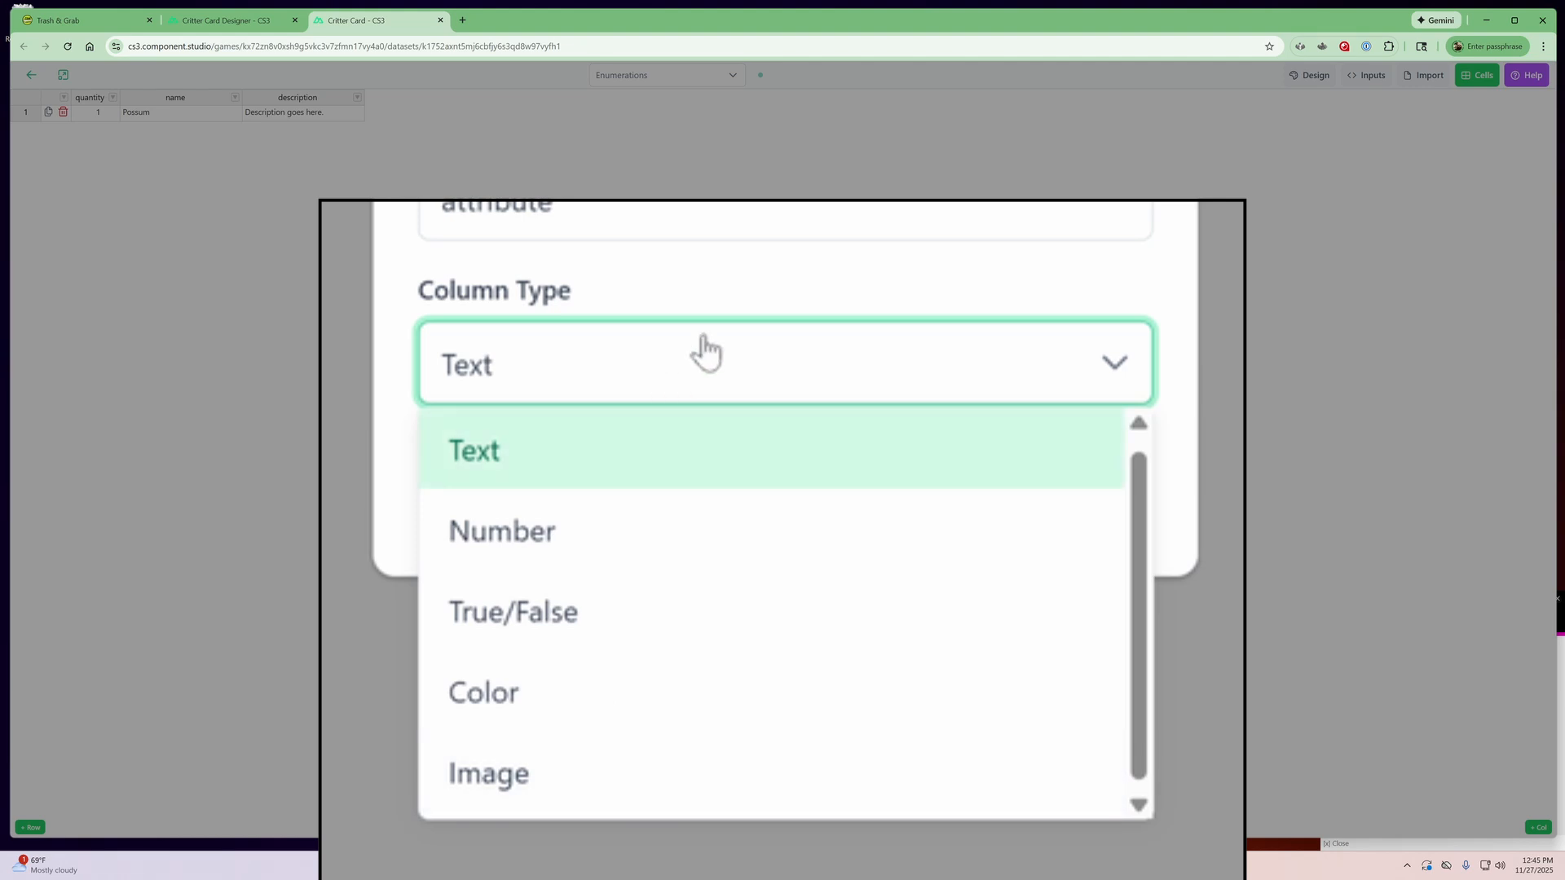
left_click(745, 277)
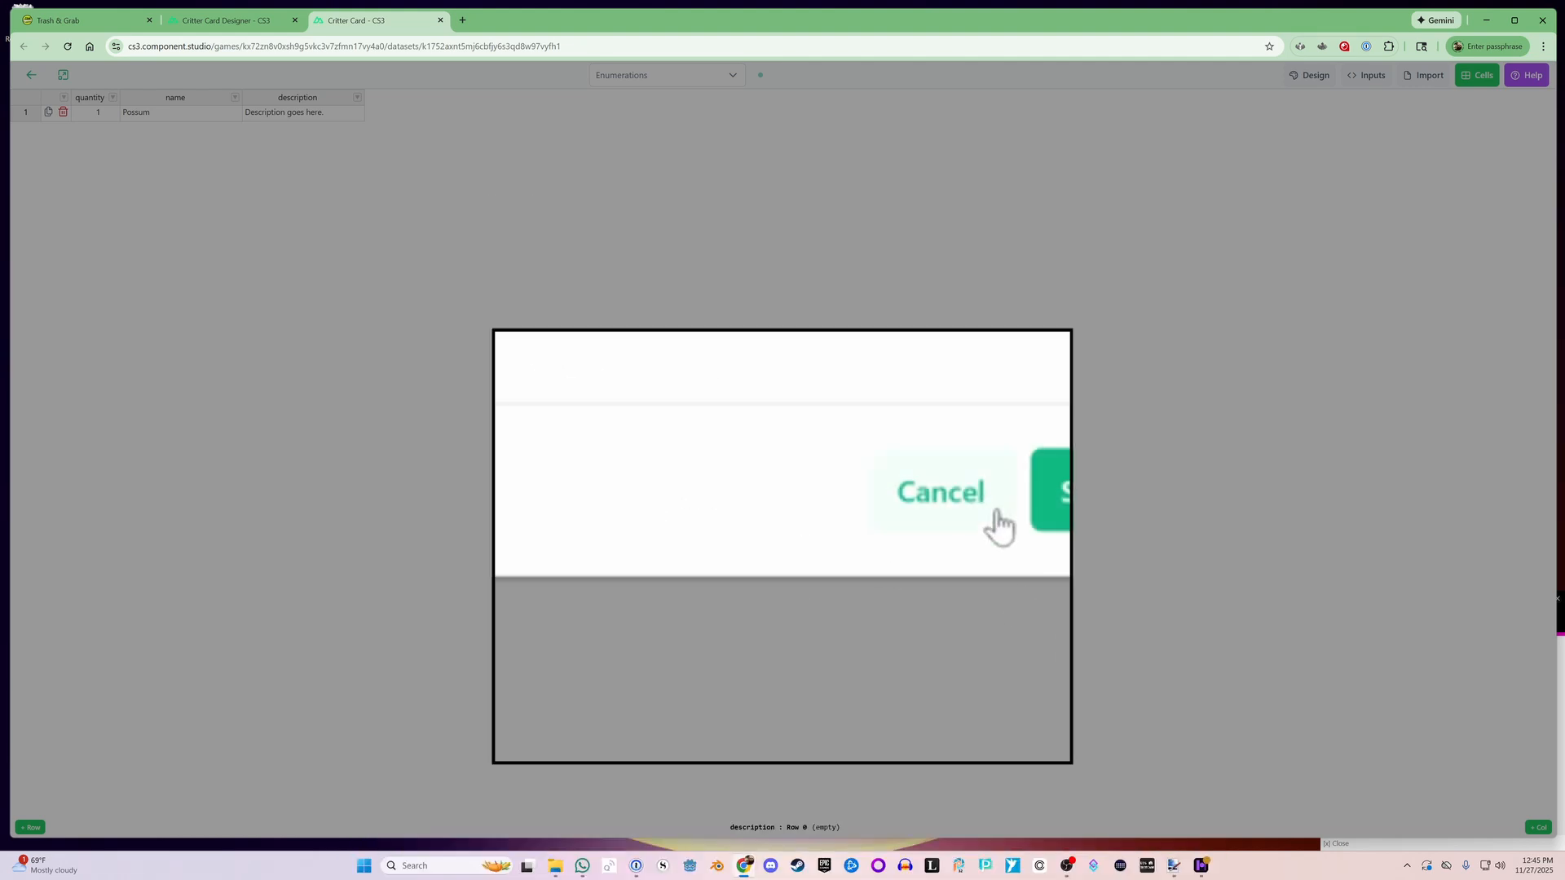
left_click(859, 508)
Replace the Critter_Attribute layer's text in the card designer with the row variable {{ row.attribute }}.
left_click(234, 21)
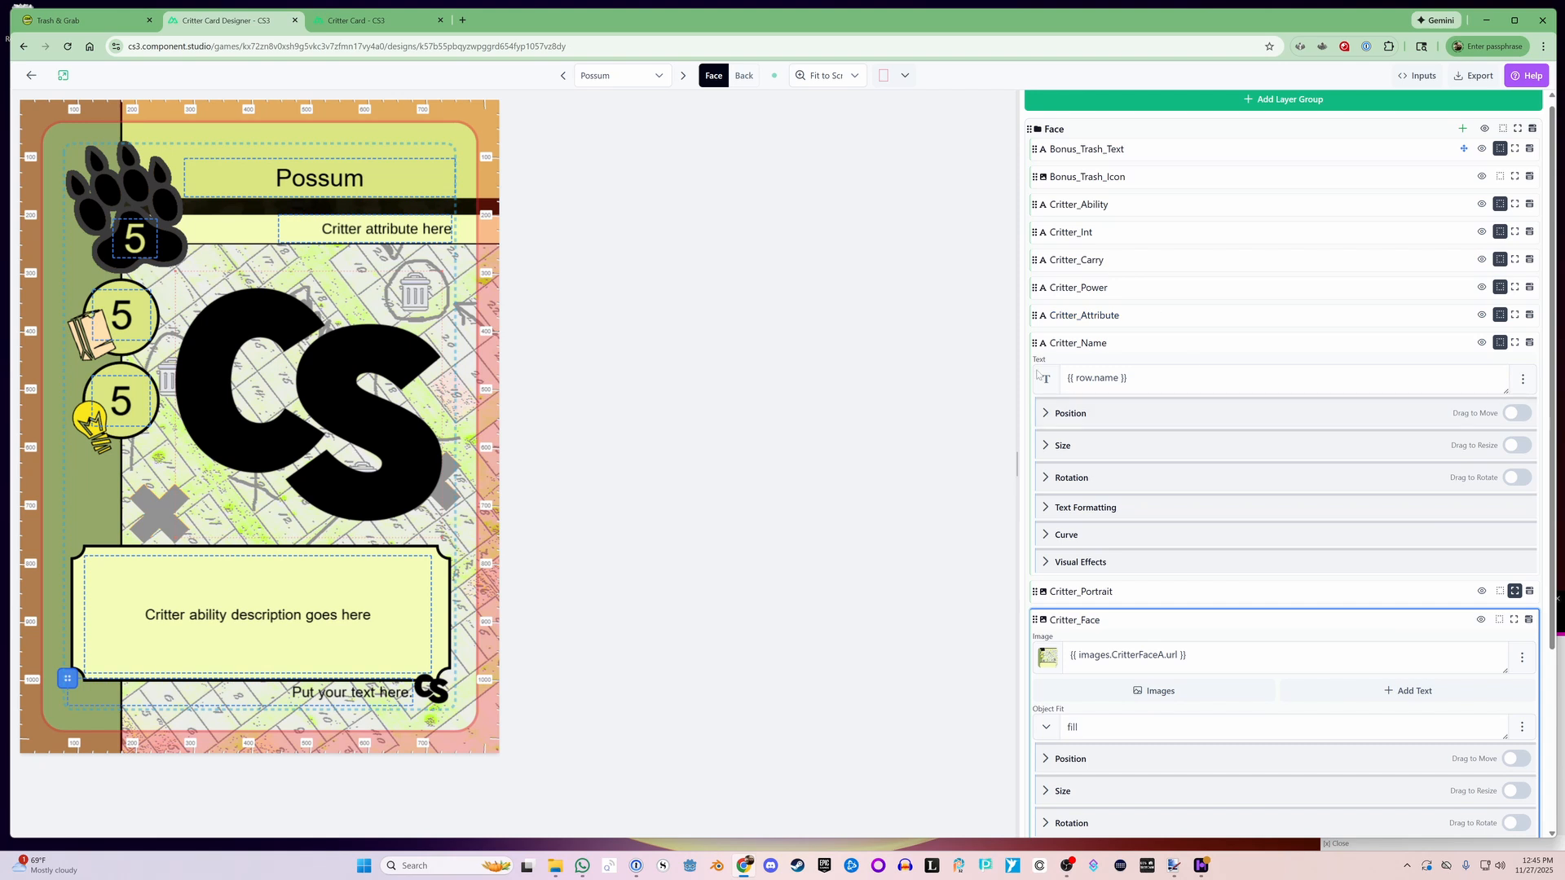
left_click(982, 259)
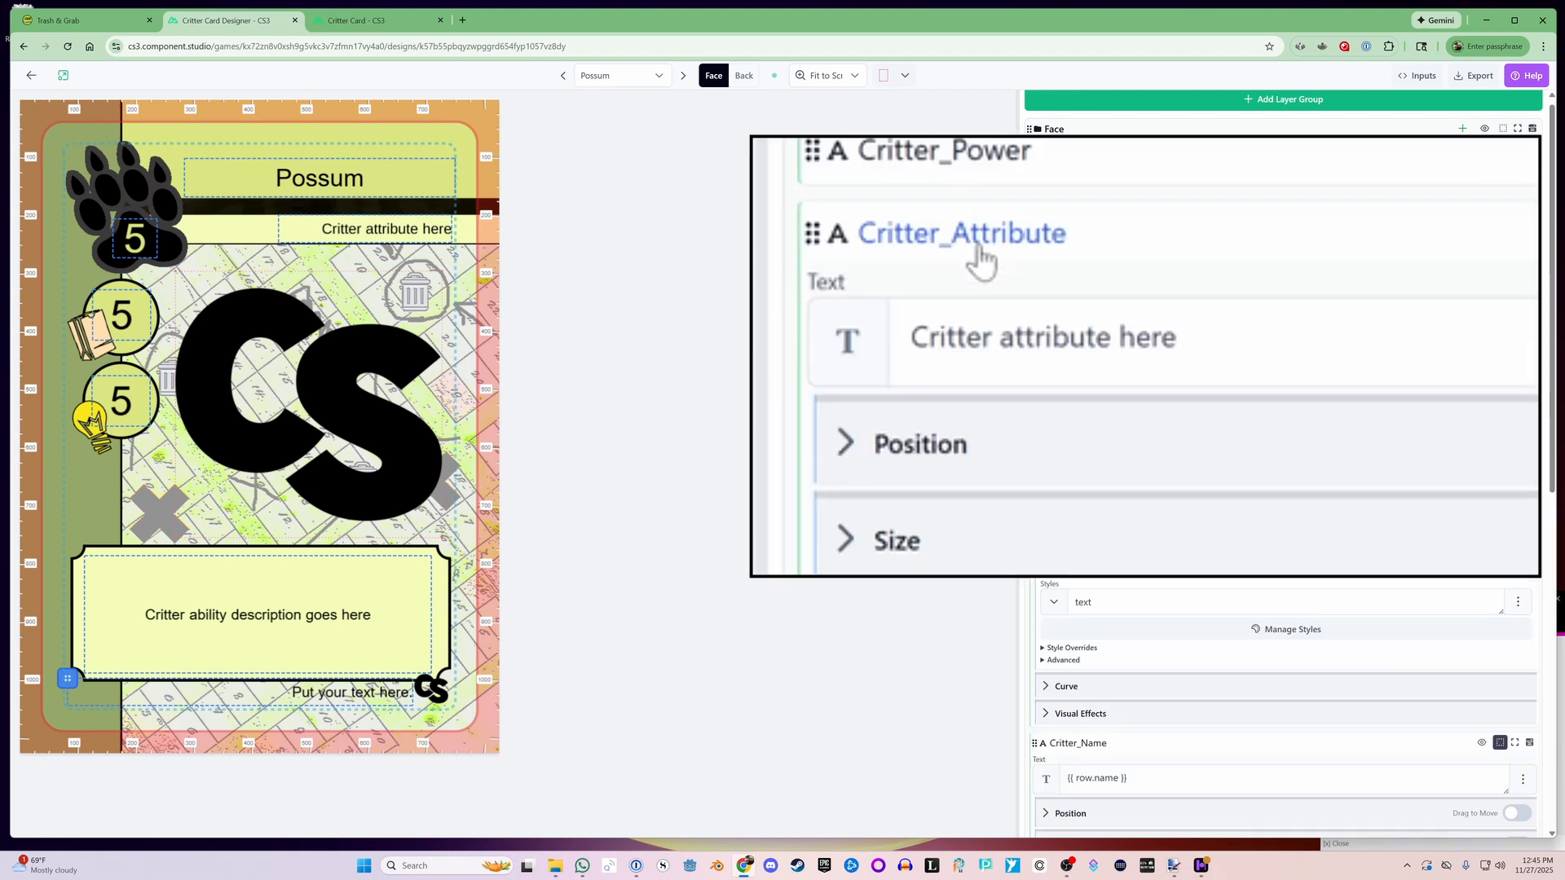
left_click_drag(1183, 340, 799, 305)
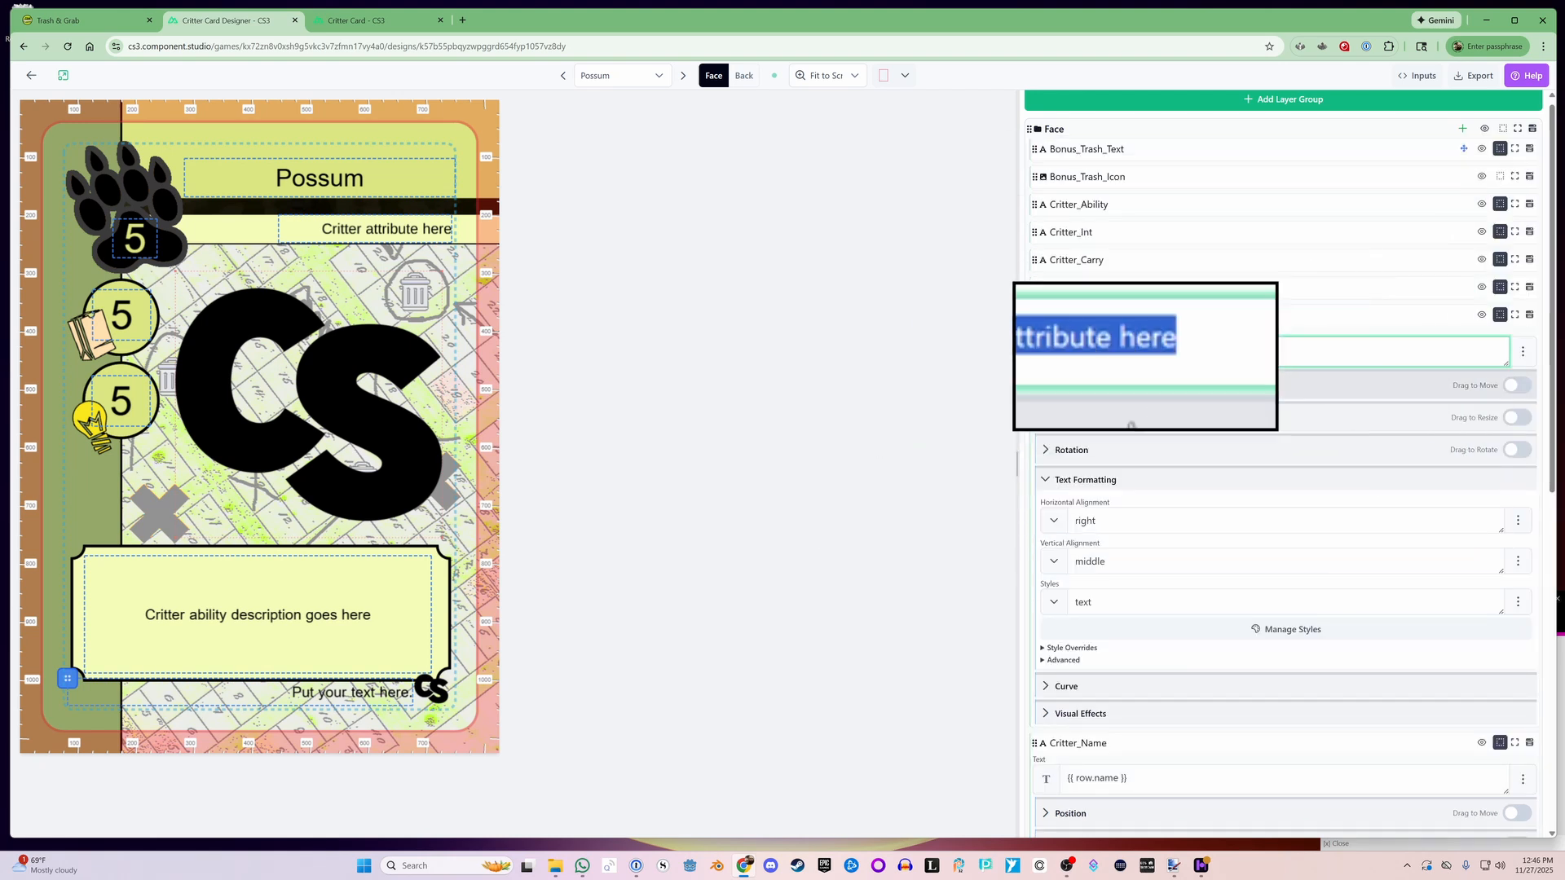
left_click(1524, 351)
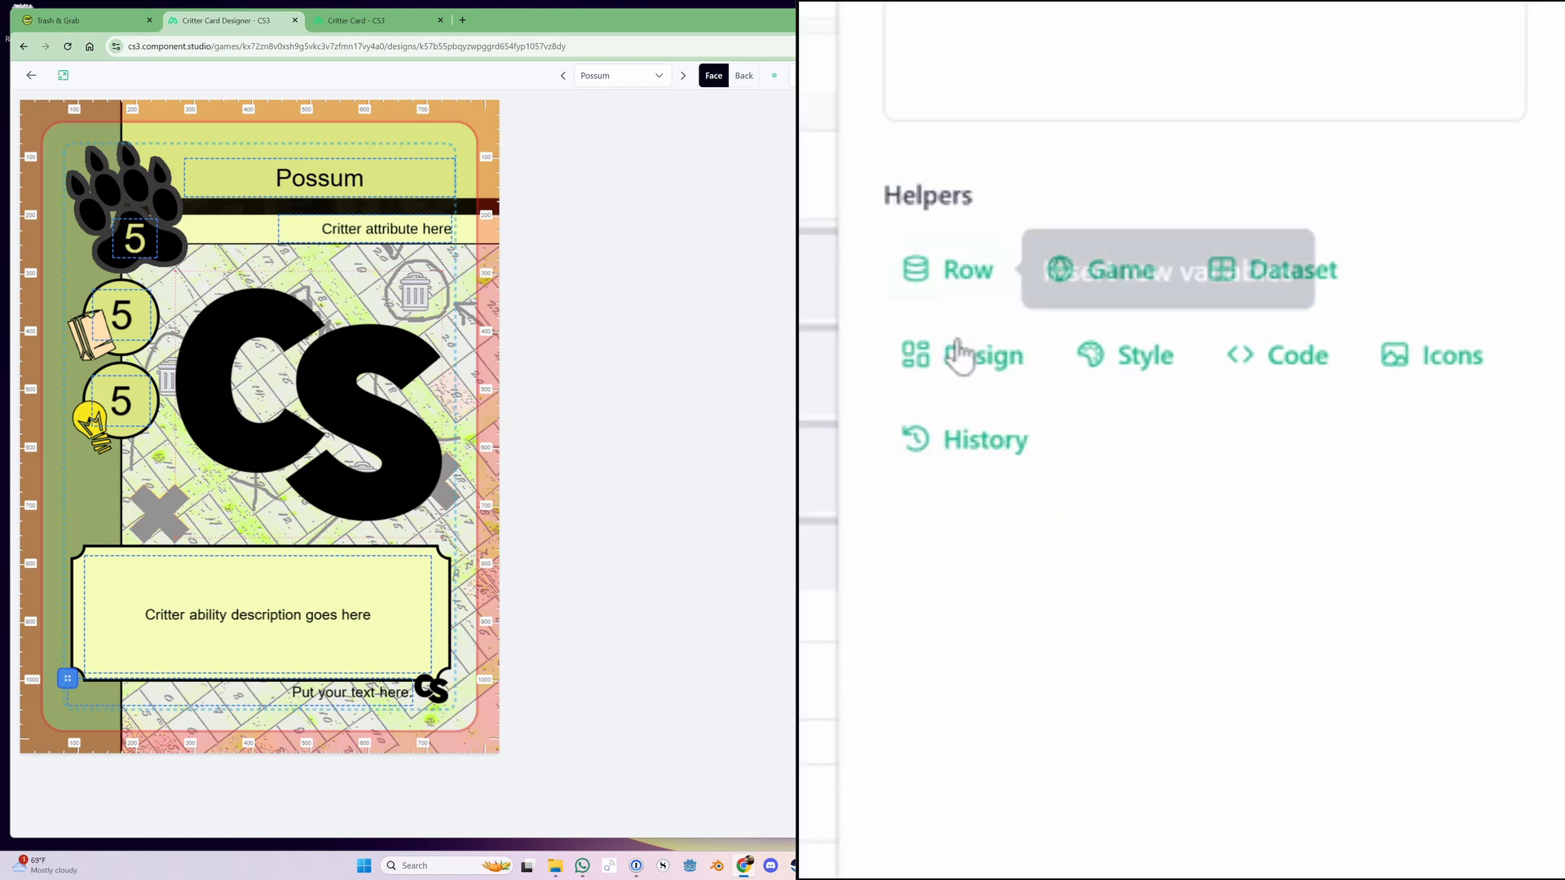
left_click(964, 287)
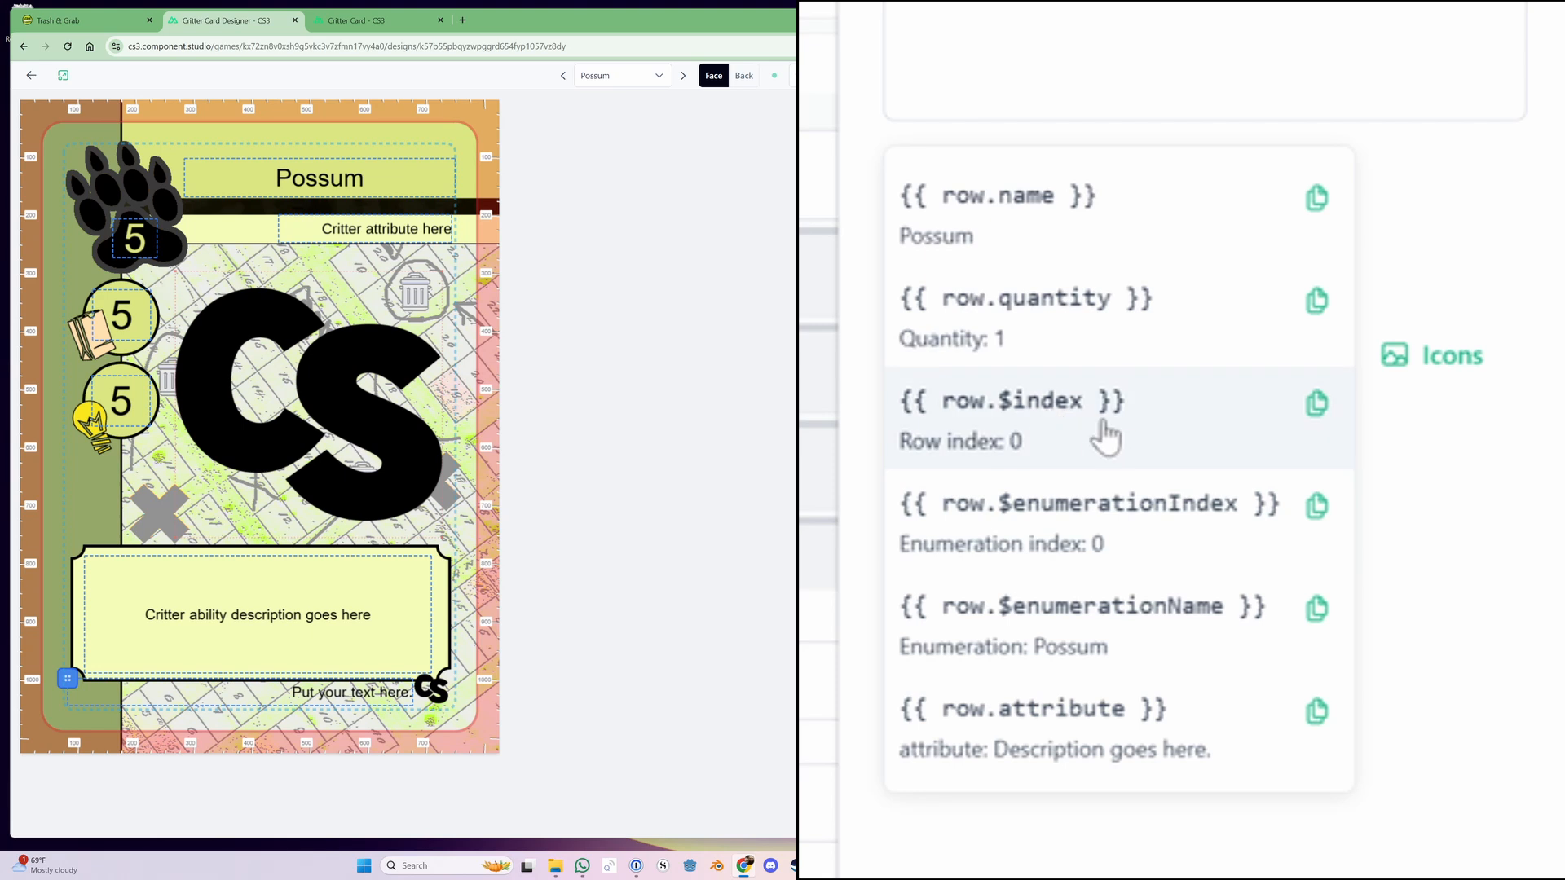
left_click(1050, 738)
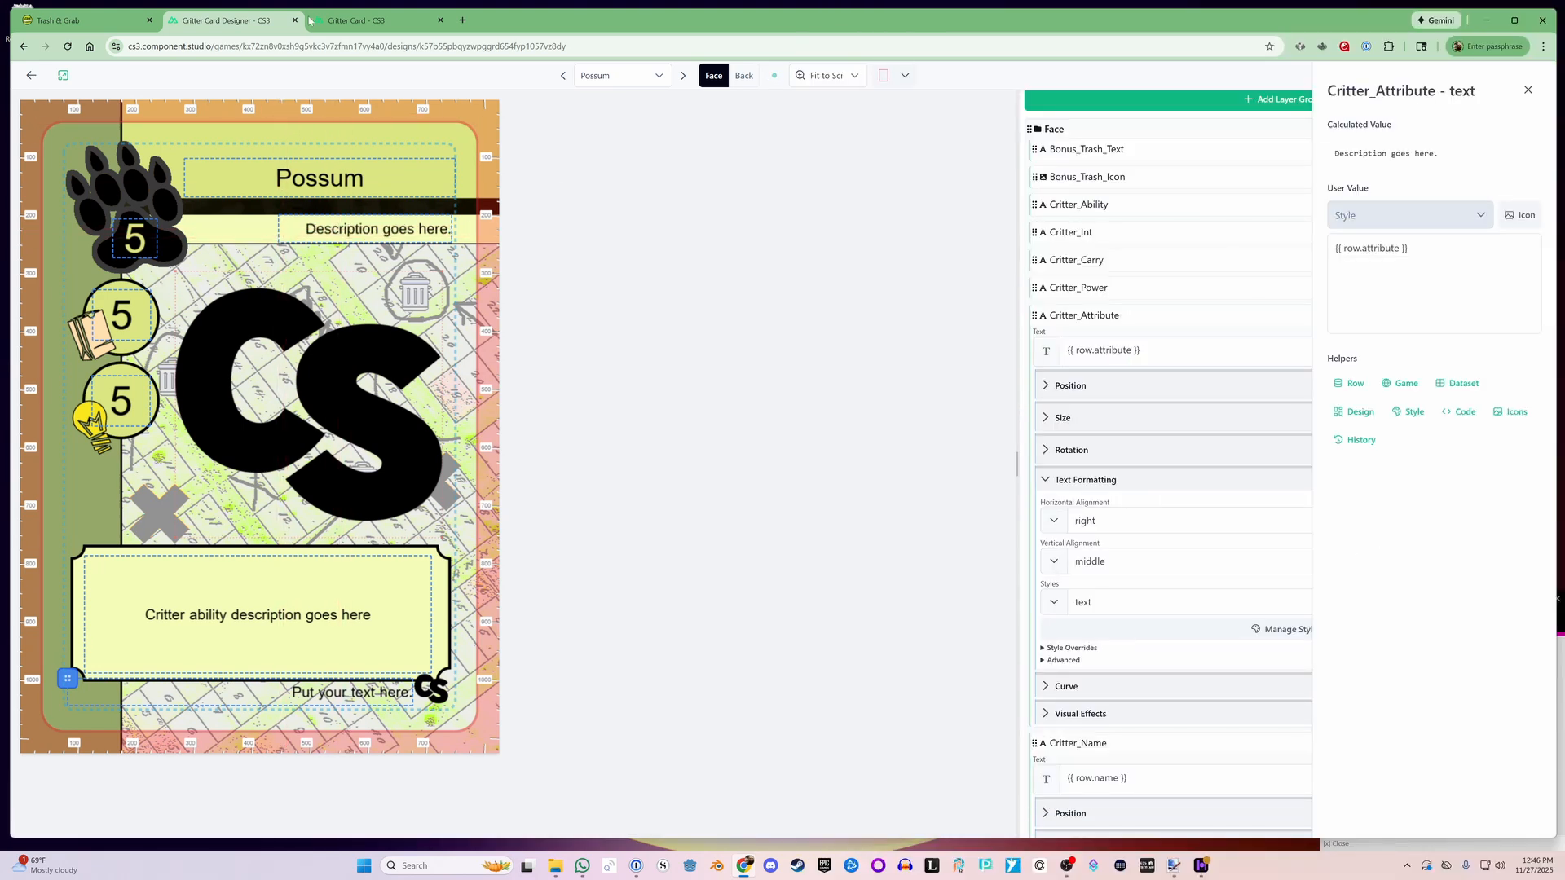
Set the attribute in the dataset's first row to "Critter attribute goes here".
left_click(351, 20)
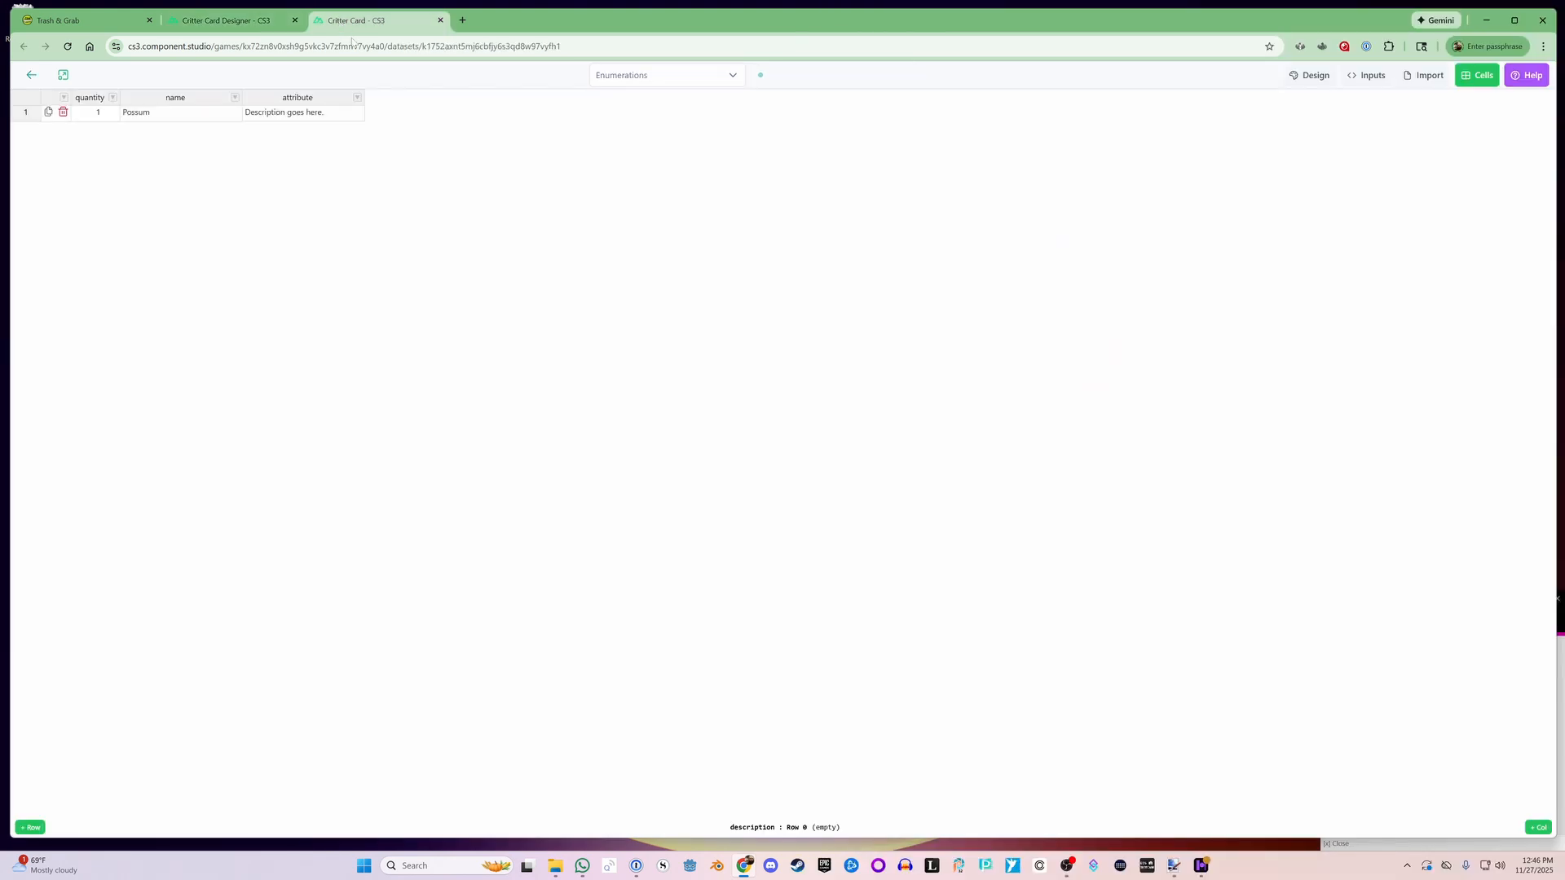
left_click(268, 112)
type("Crit")
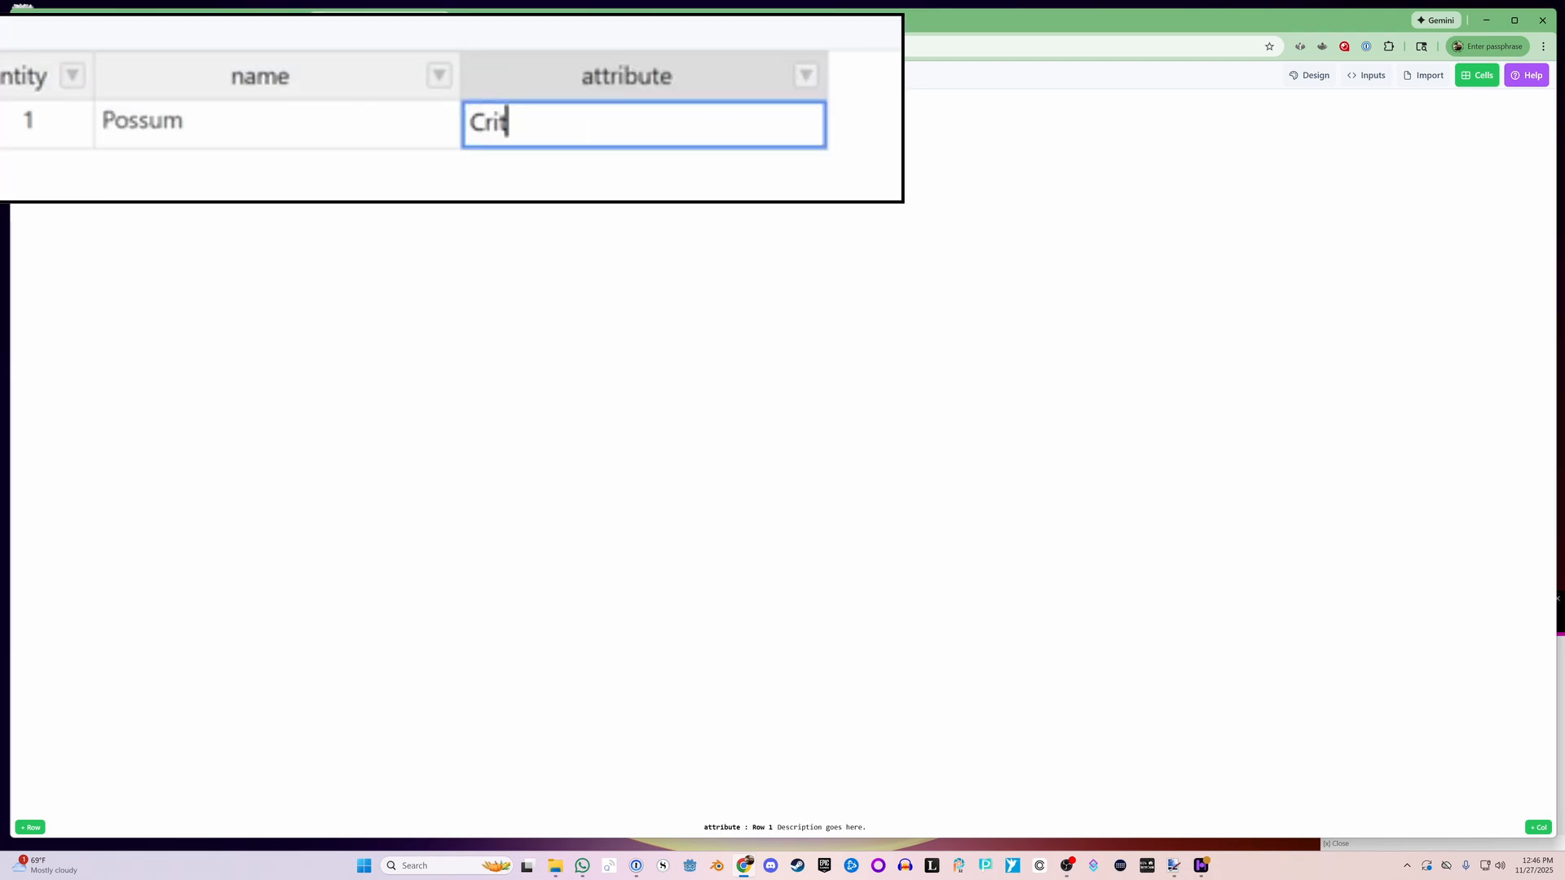
type("ter attribute")
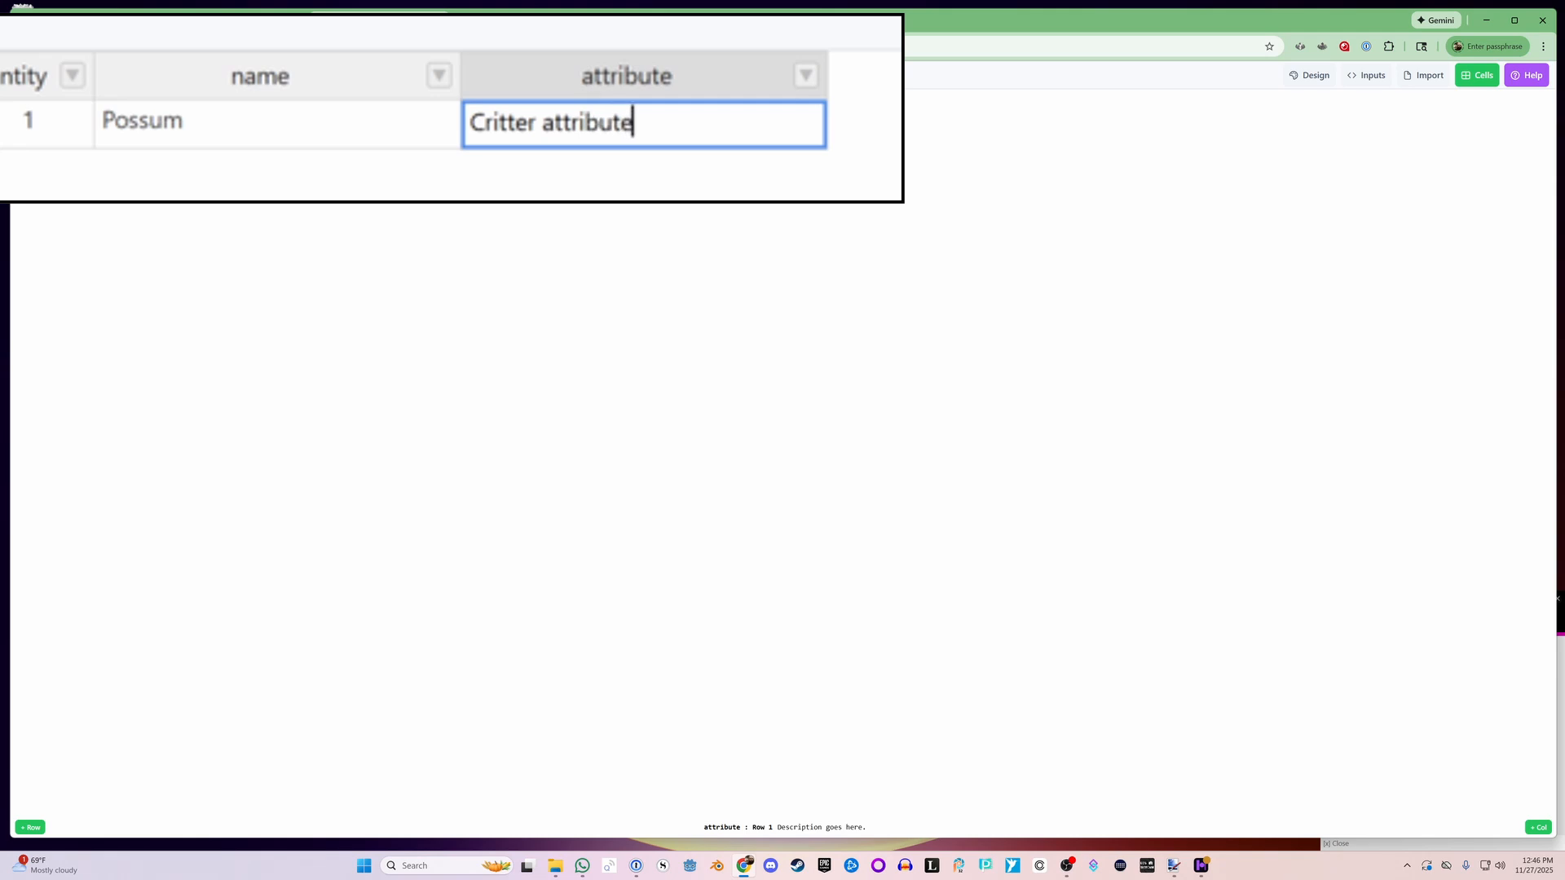
type(" goes here")
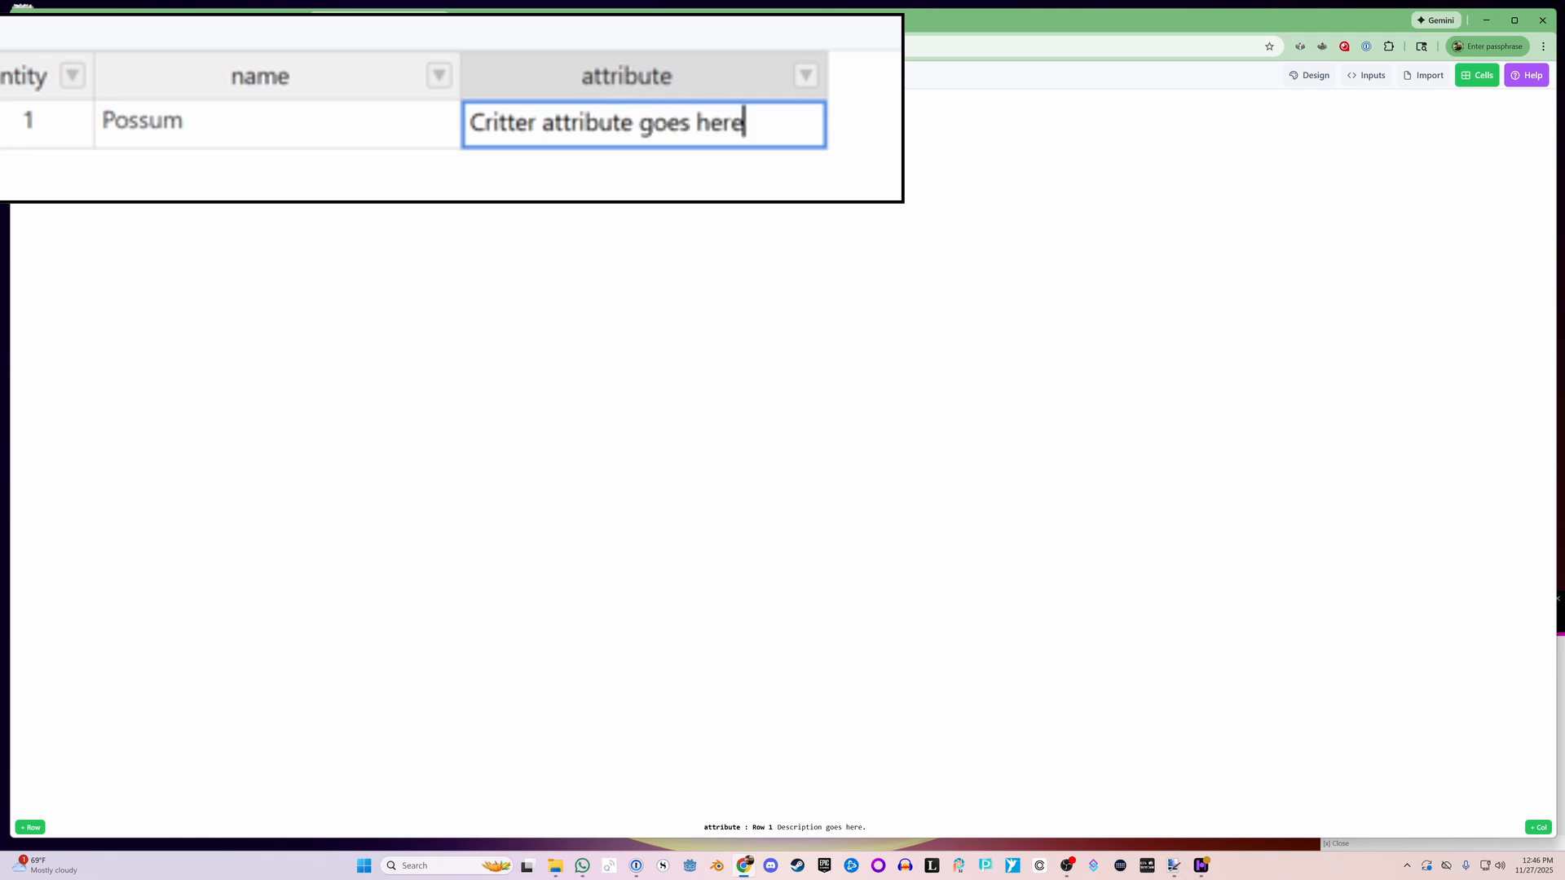
key("shift+Tab")
Enter "Critter name goes here" as the first row's name and return to the card designer.
type("cr")
key("BackSpace")
key("BackSpace")
type("Cr")
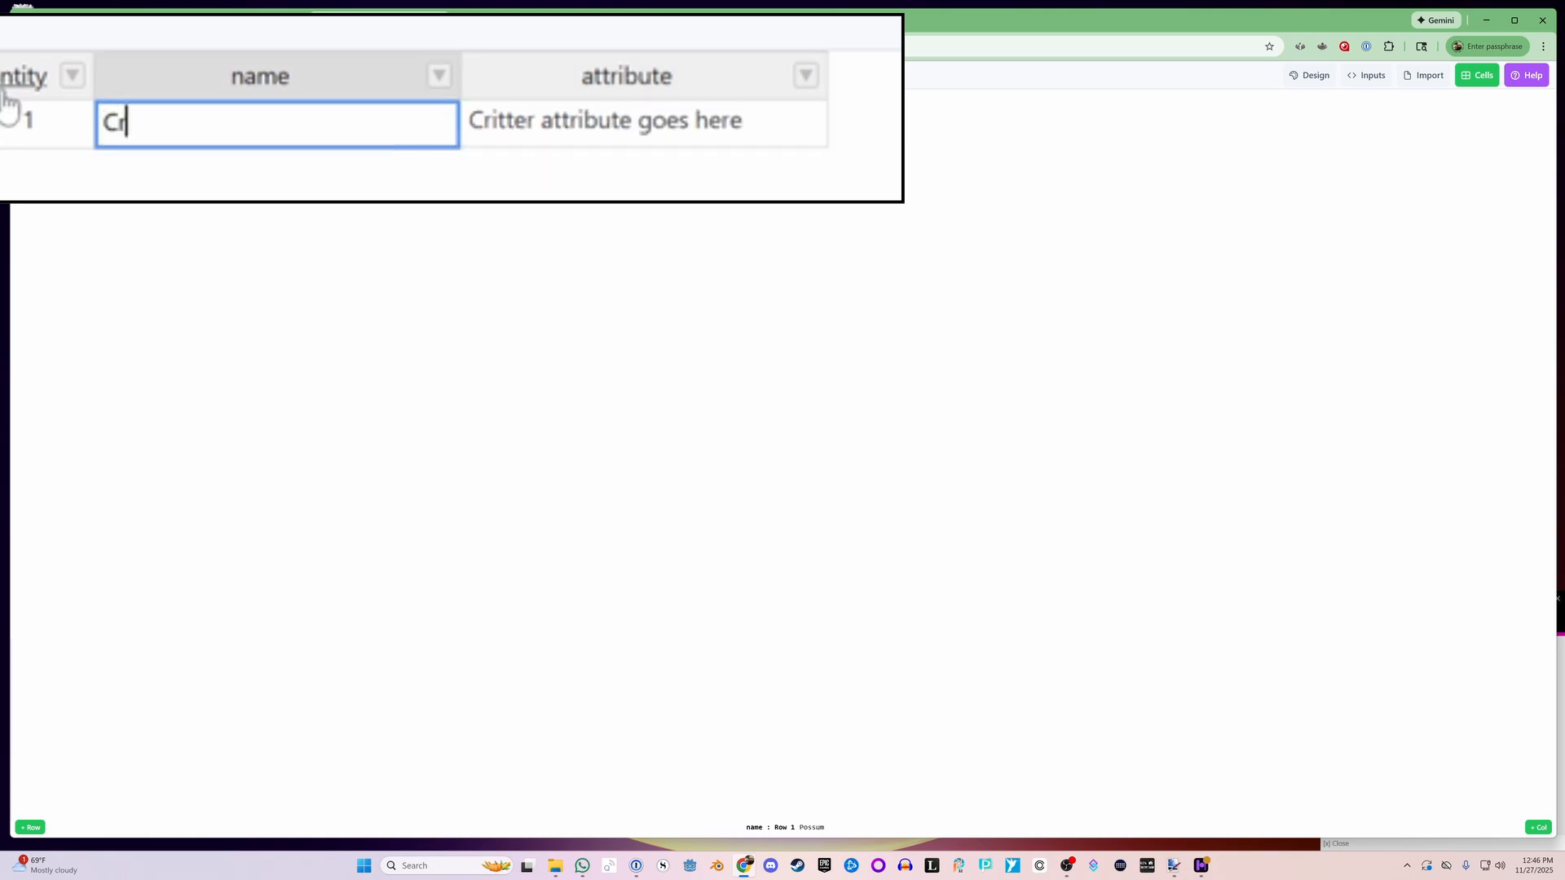
type("itter name goes here")
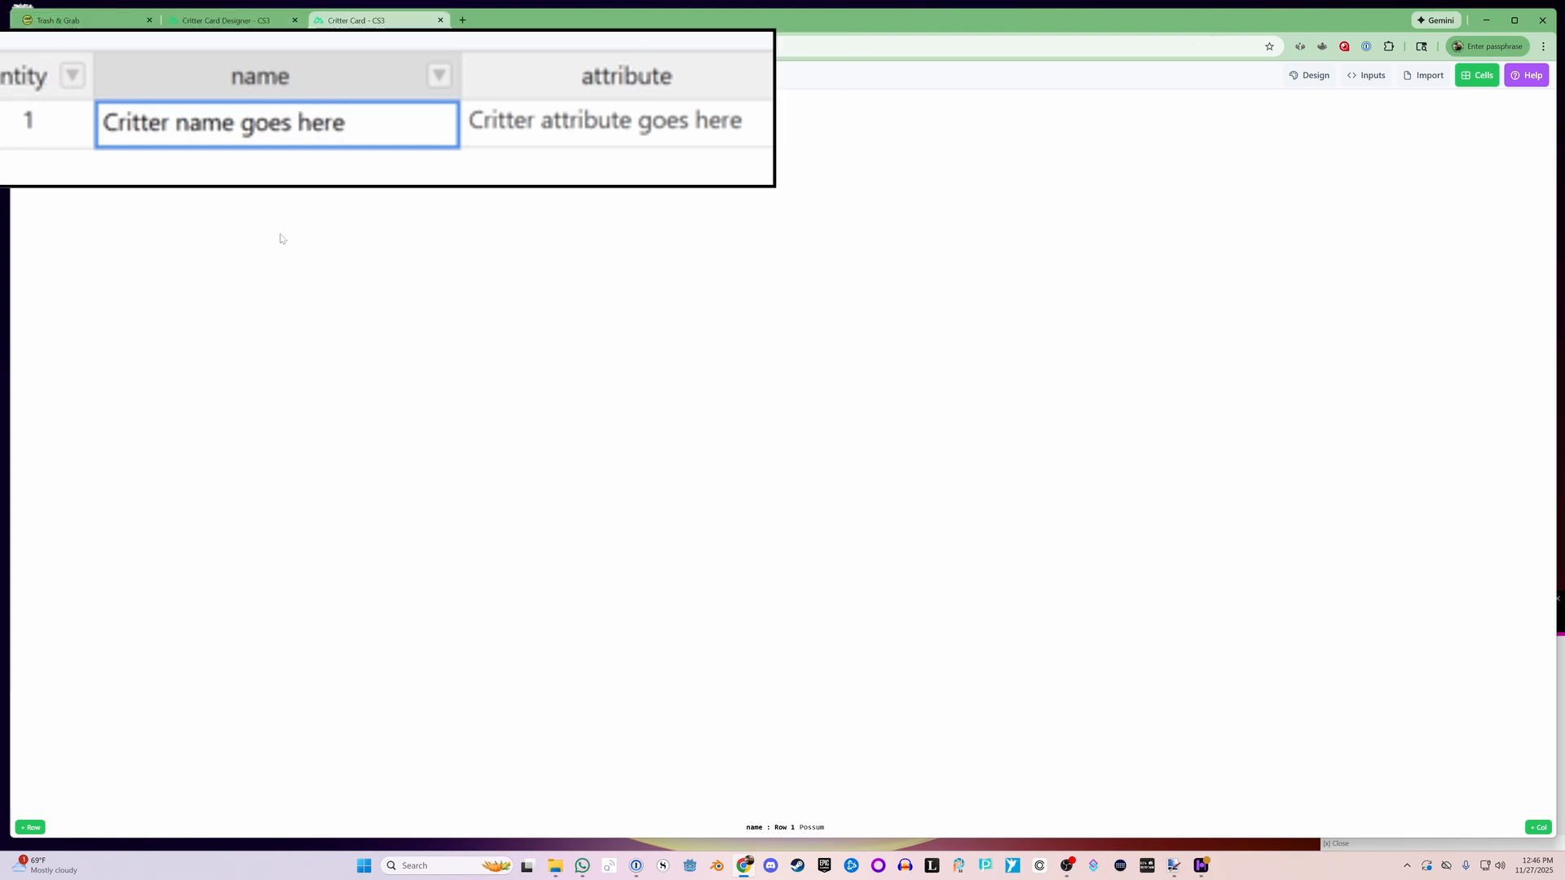
left_click(256, 22)
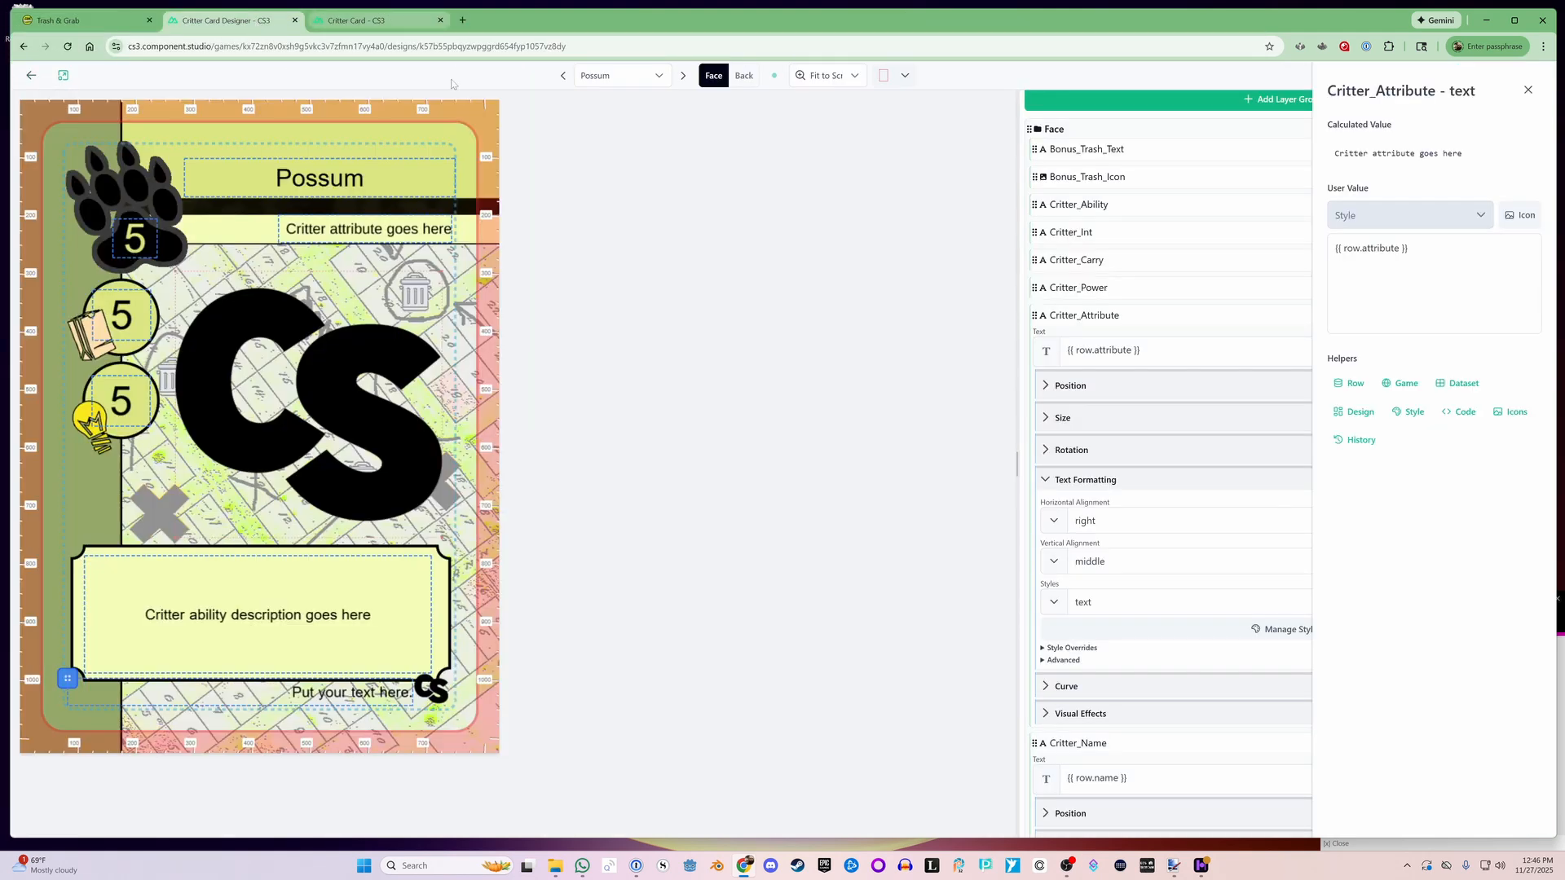
Add a column named power with the Number type to the Critter Card dataset.
left_click(367, 21)
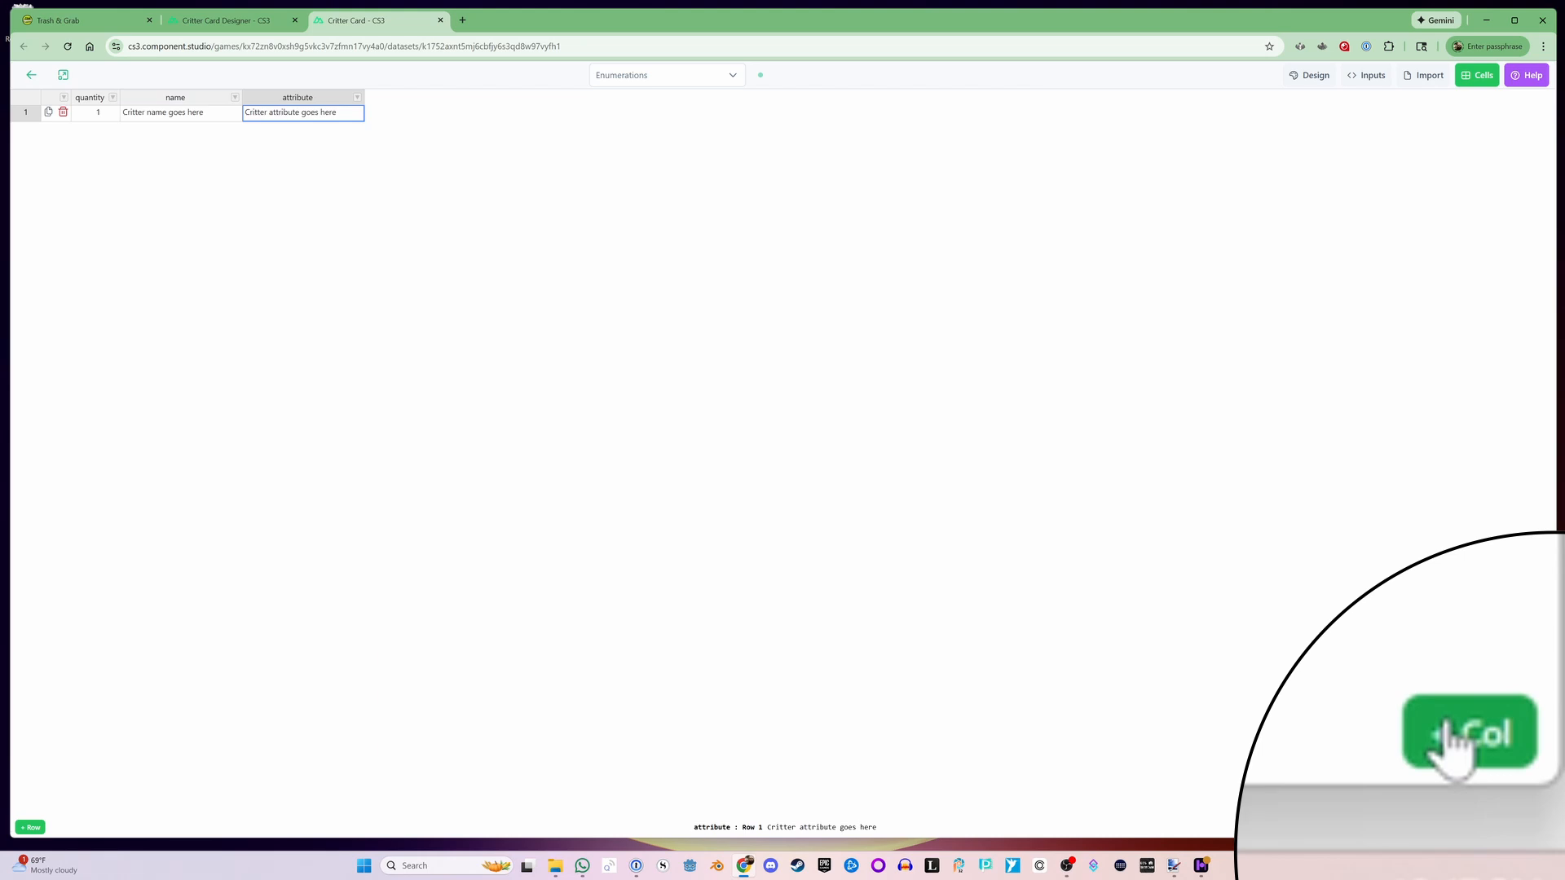
left_click(1536, 827)
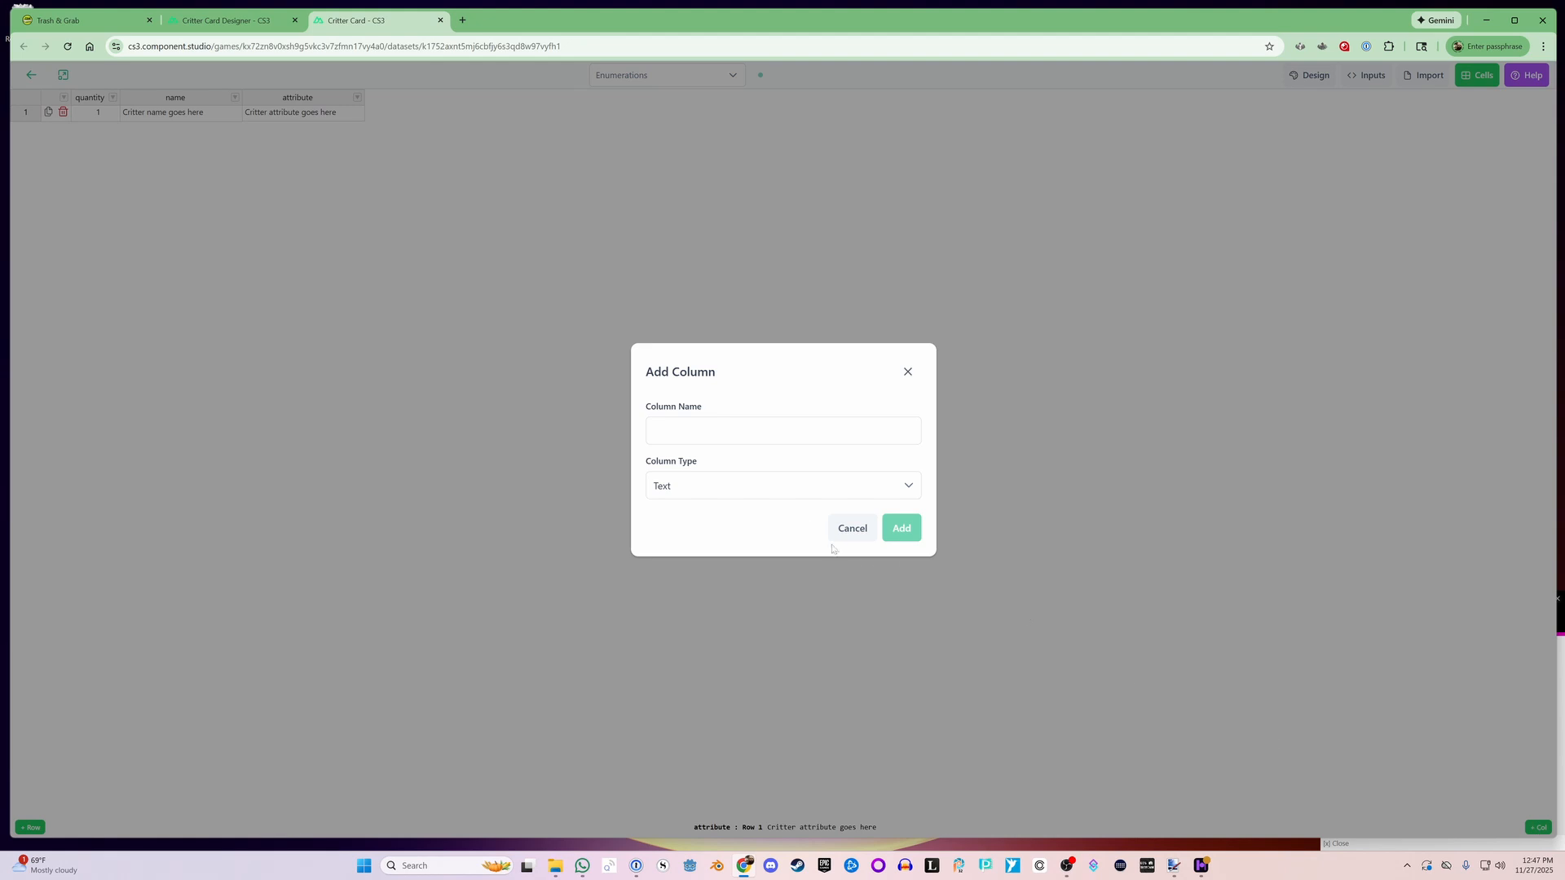
left_click(218, 20)
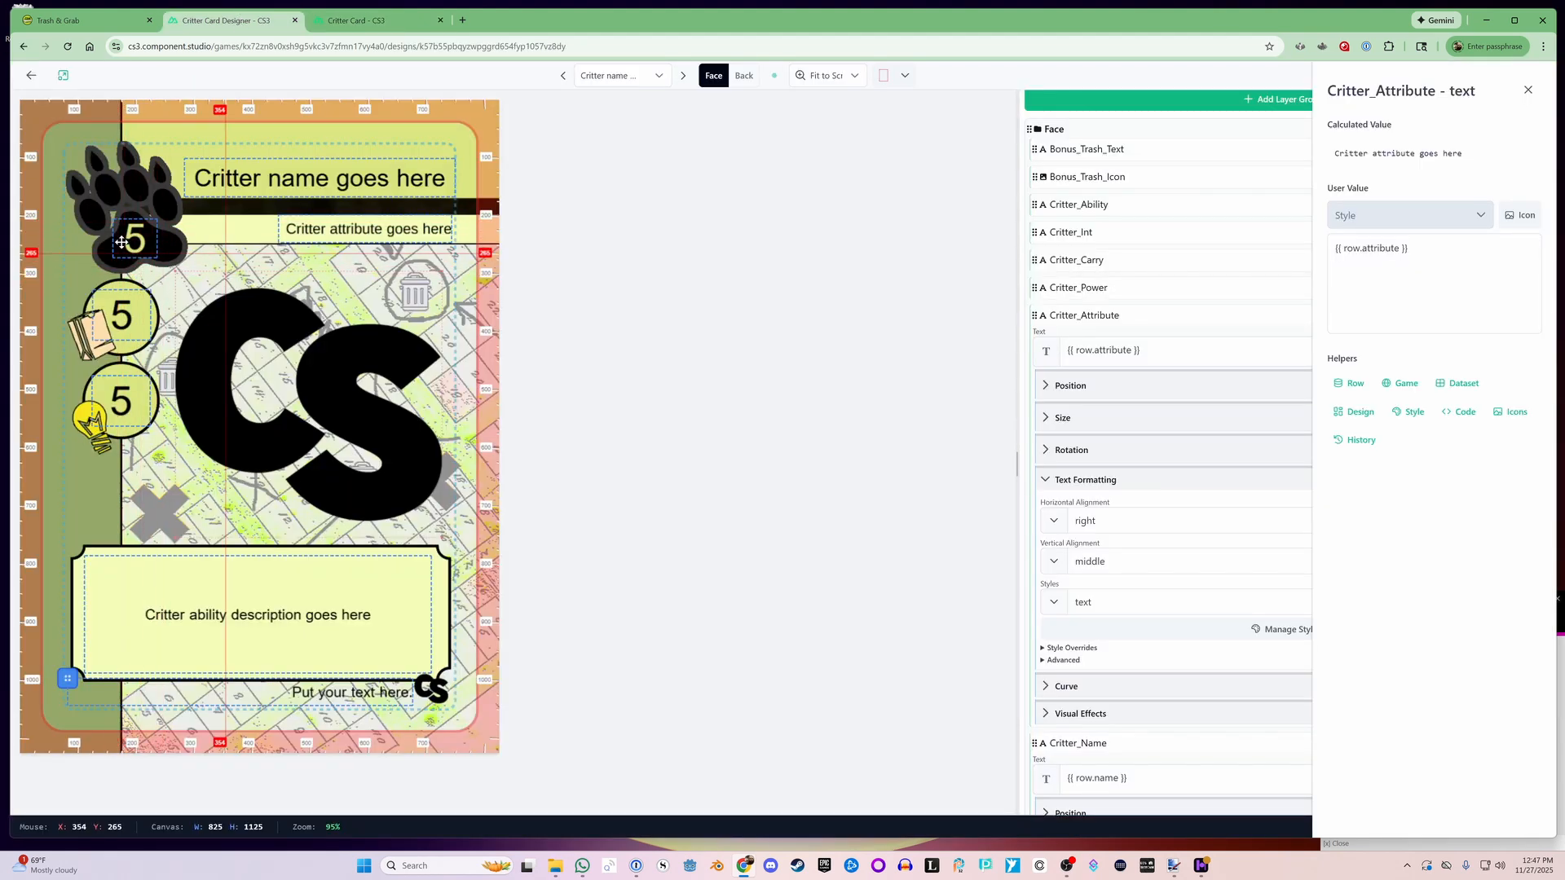
left_click(357, 20)
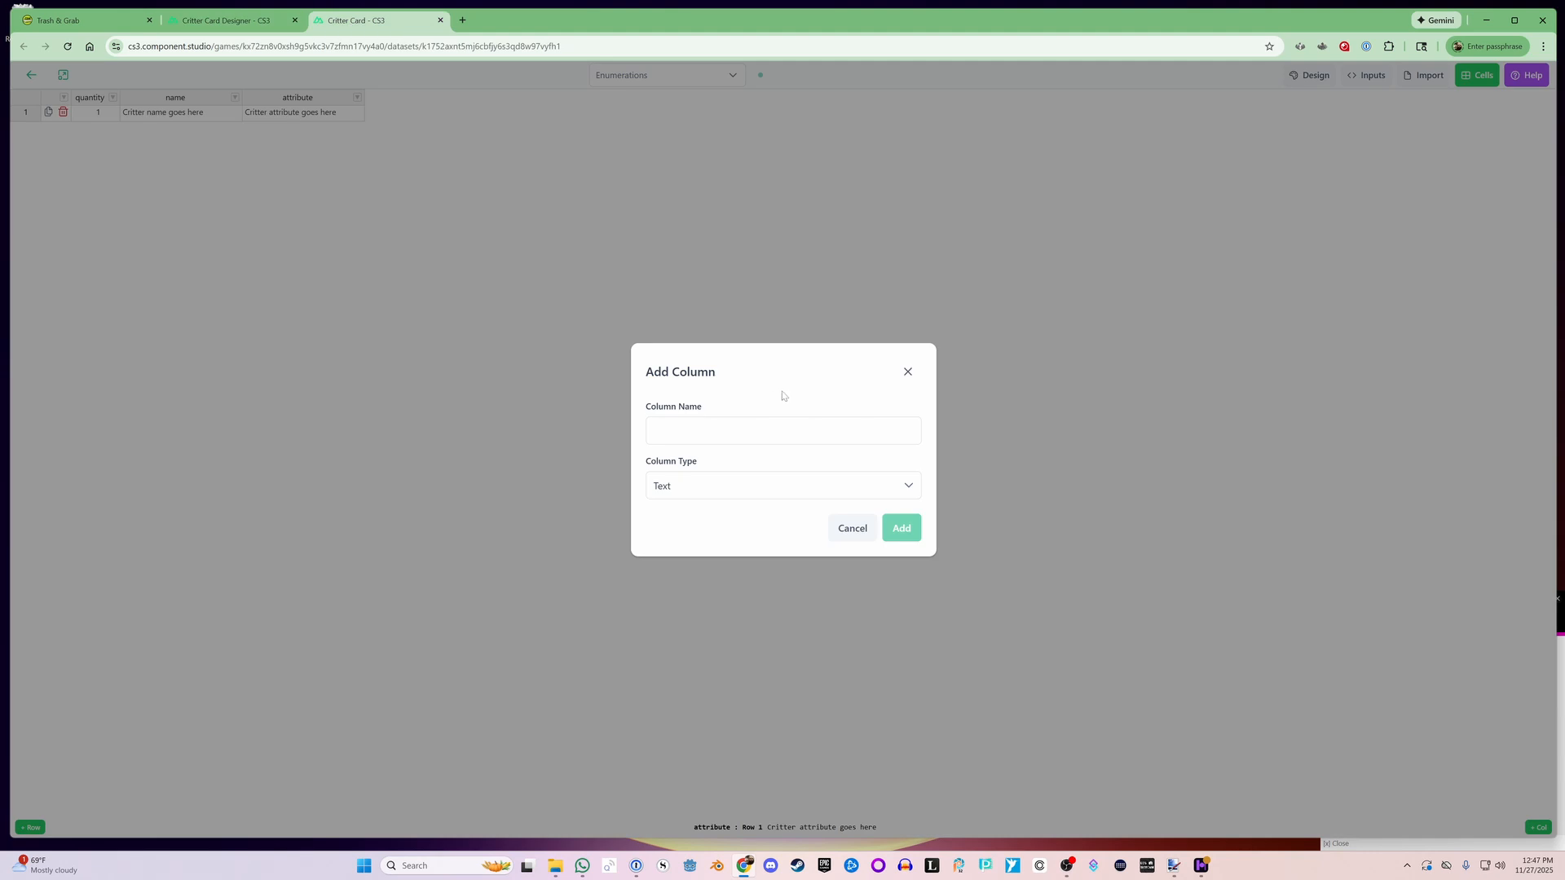
left_click(781, 428)
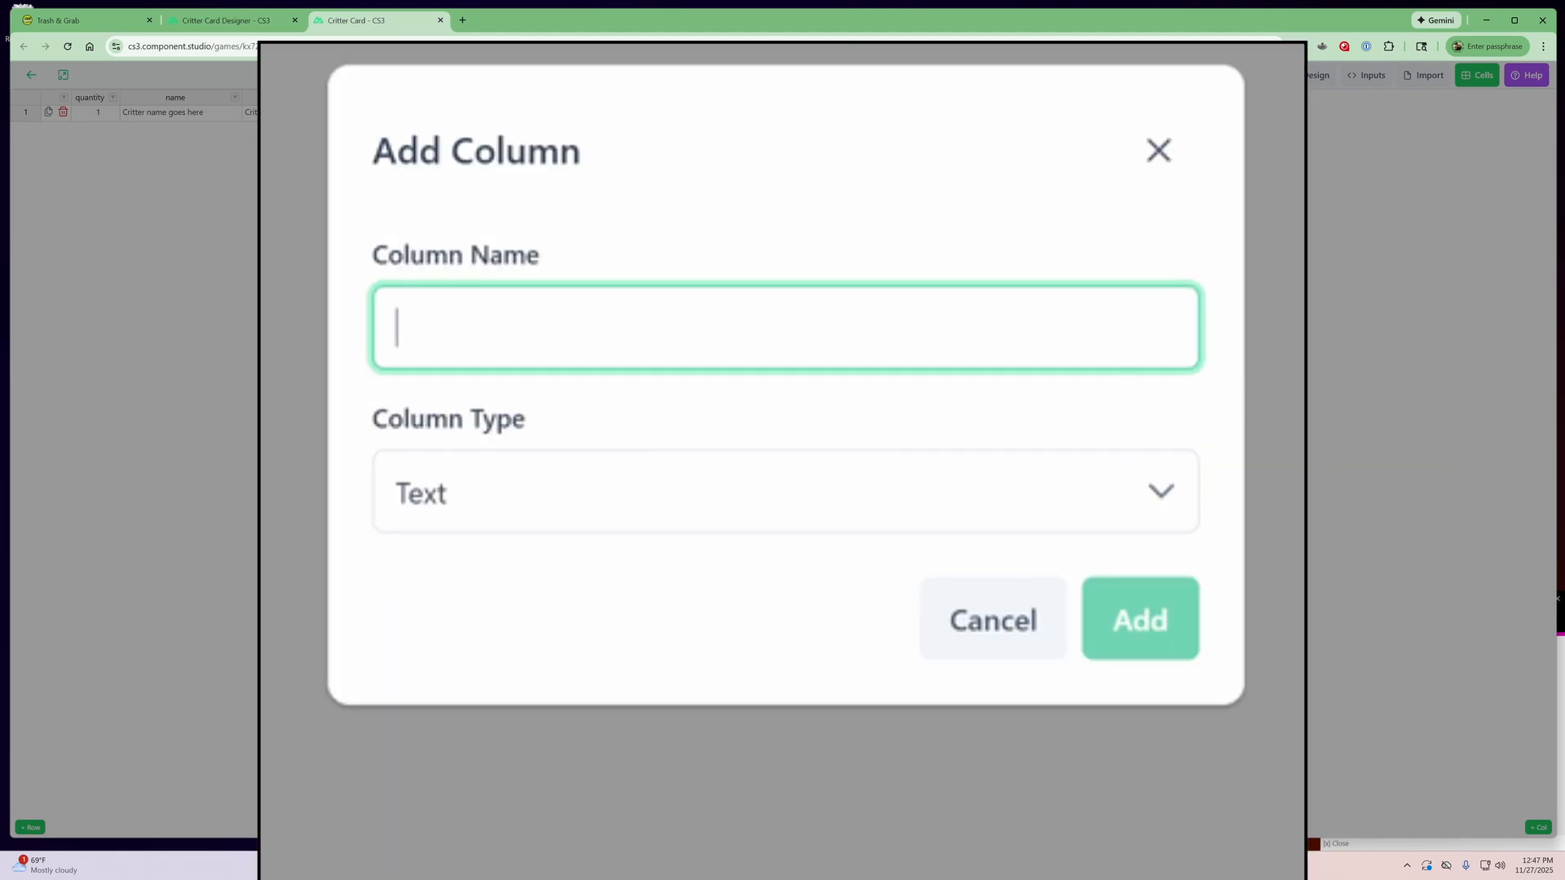
type("power")
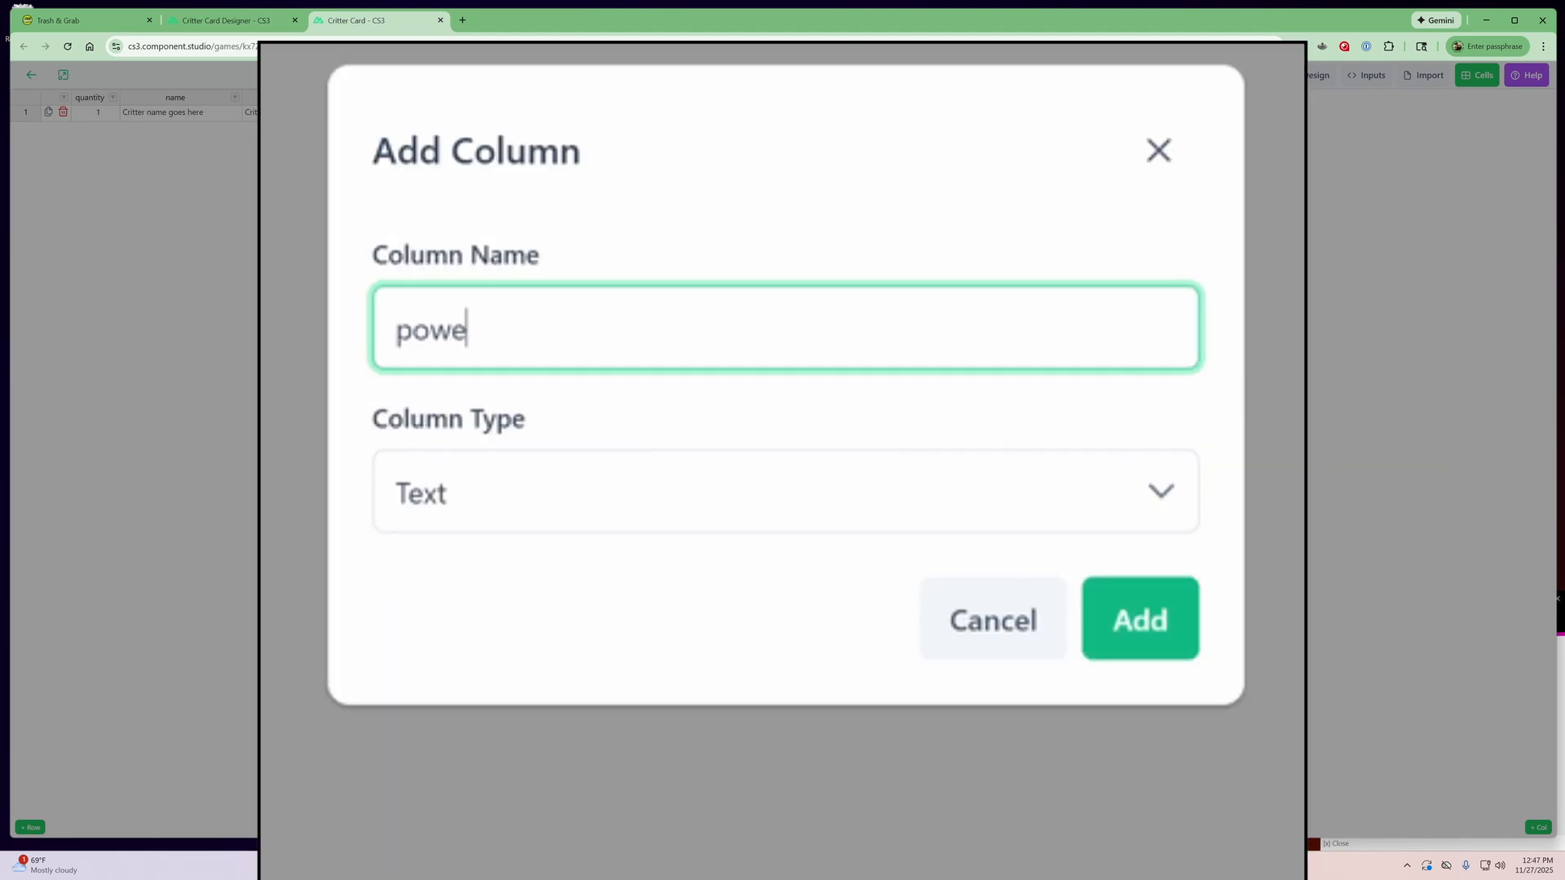
left_click(1161, 499)
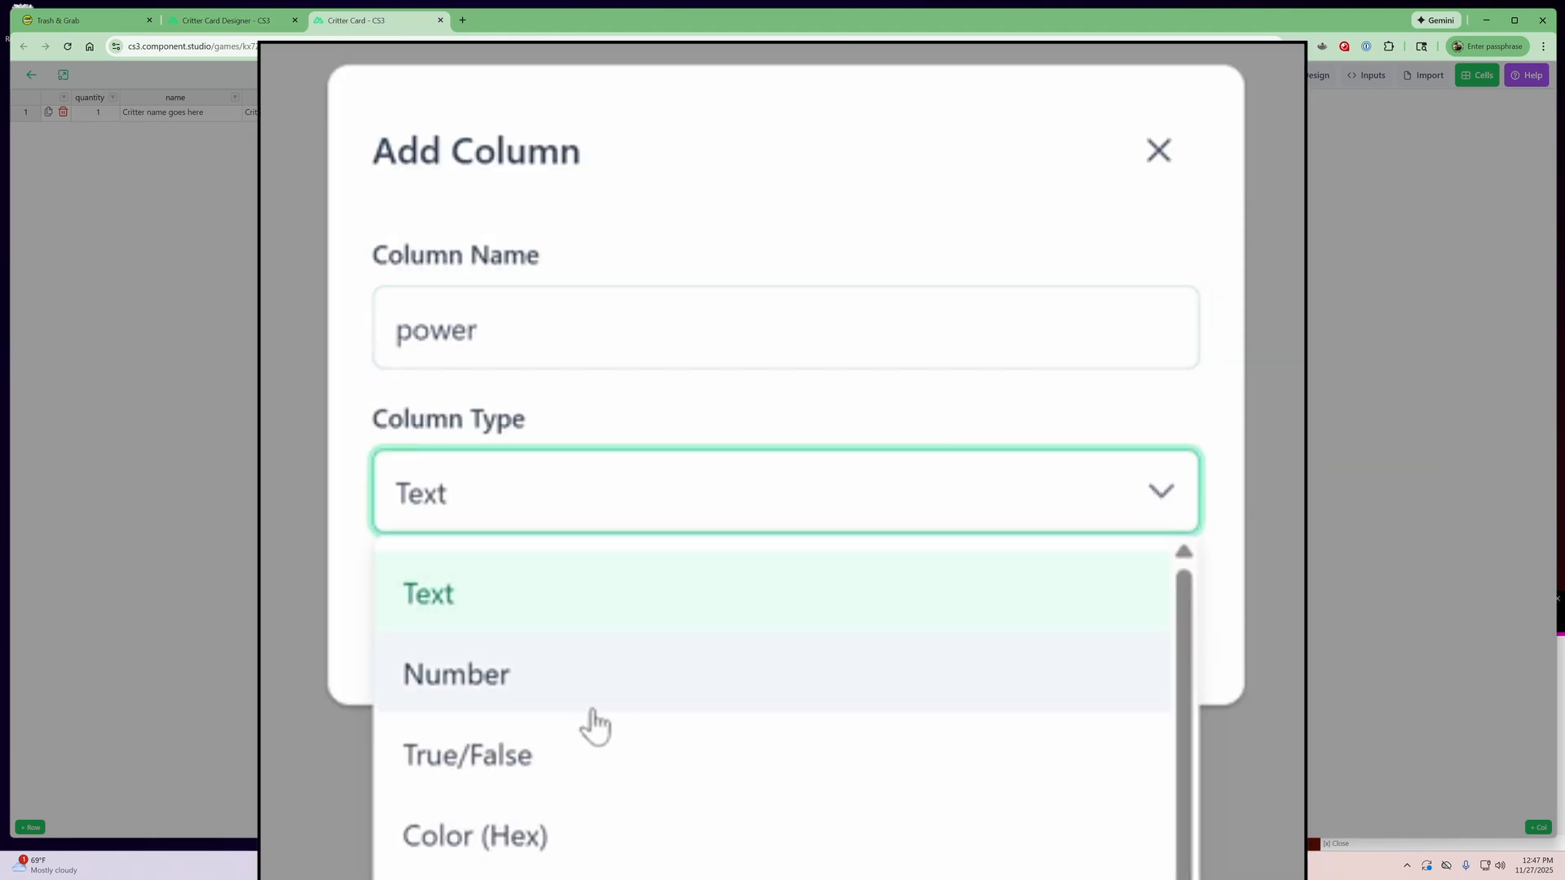
left_click(506, 691)
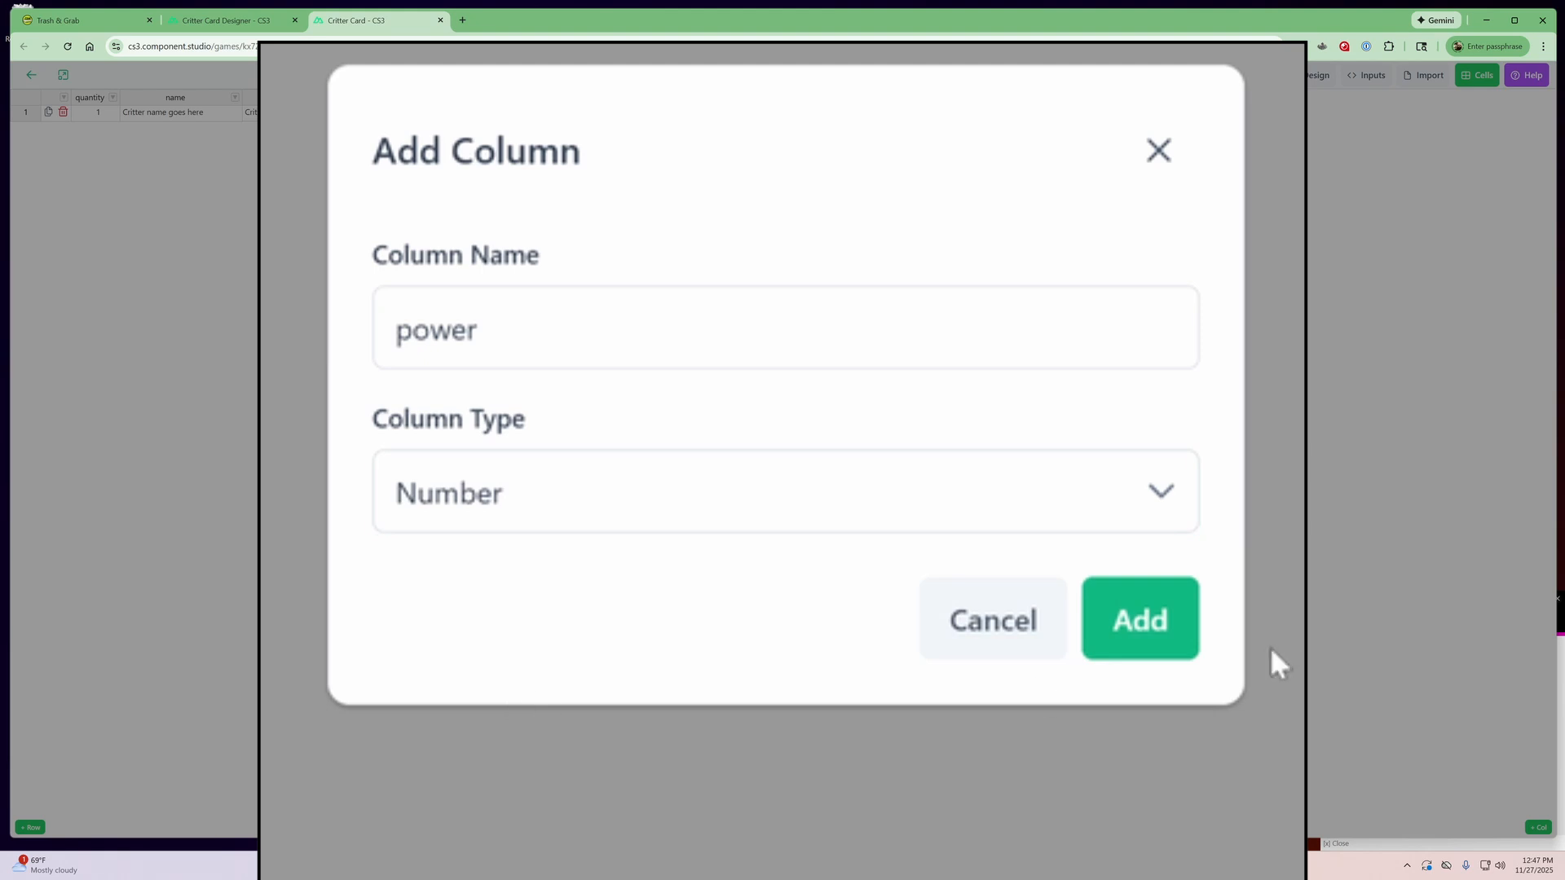
left_click(1119, 624)
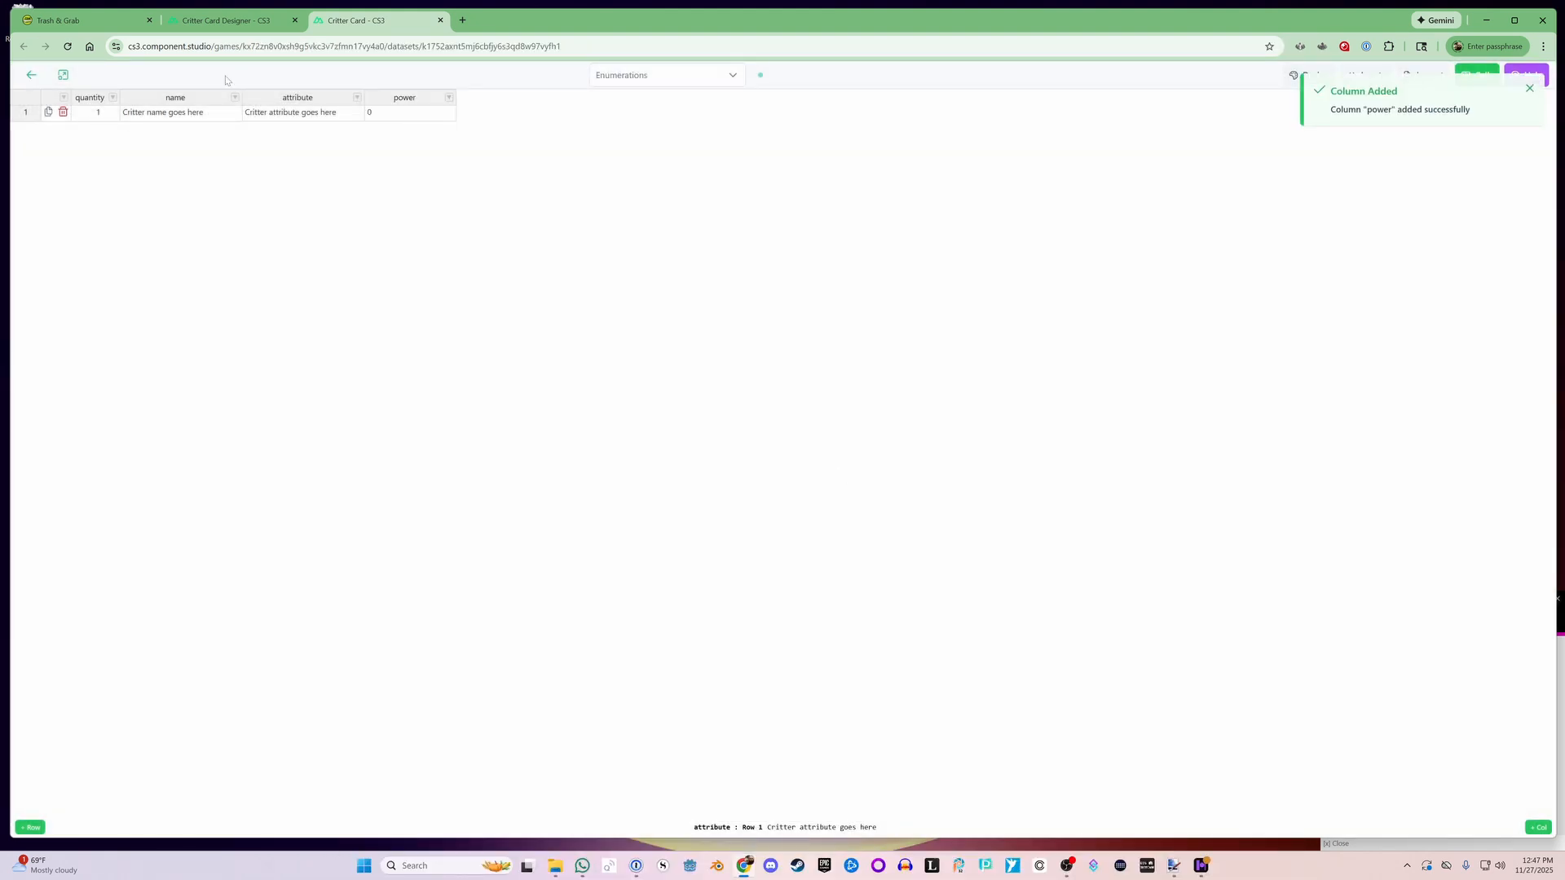
Replace the Critter_Power layer's text in the card designer with the row variable {{ row.power }}.
left_click(226, 19)
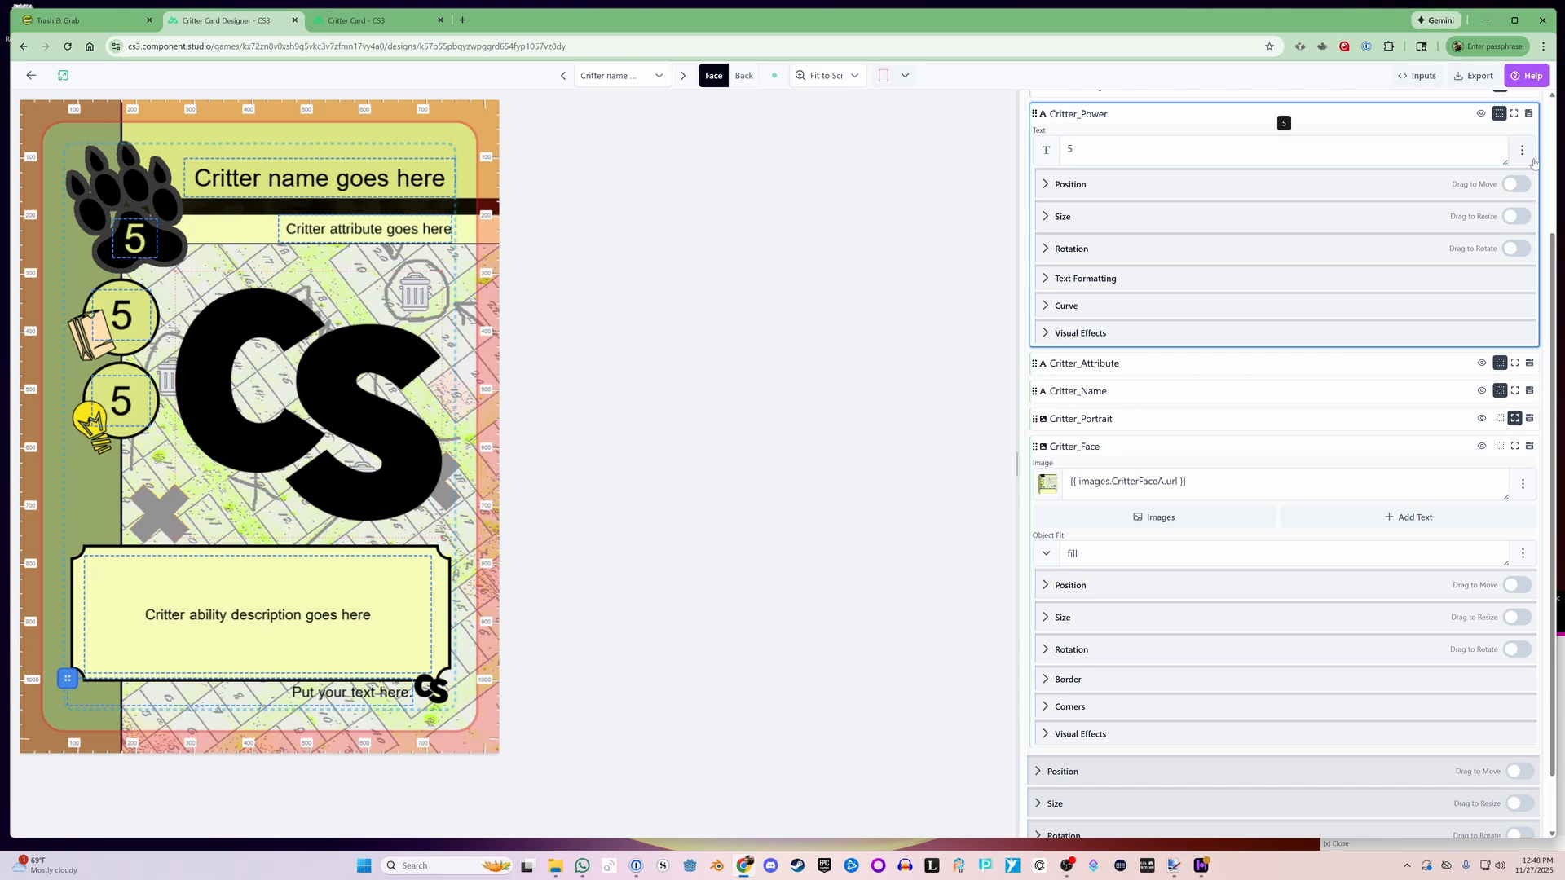
left_click(1523, 151)
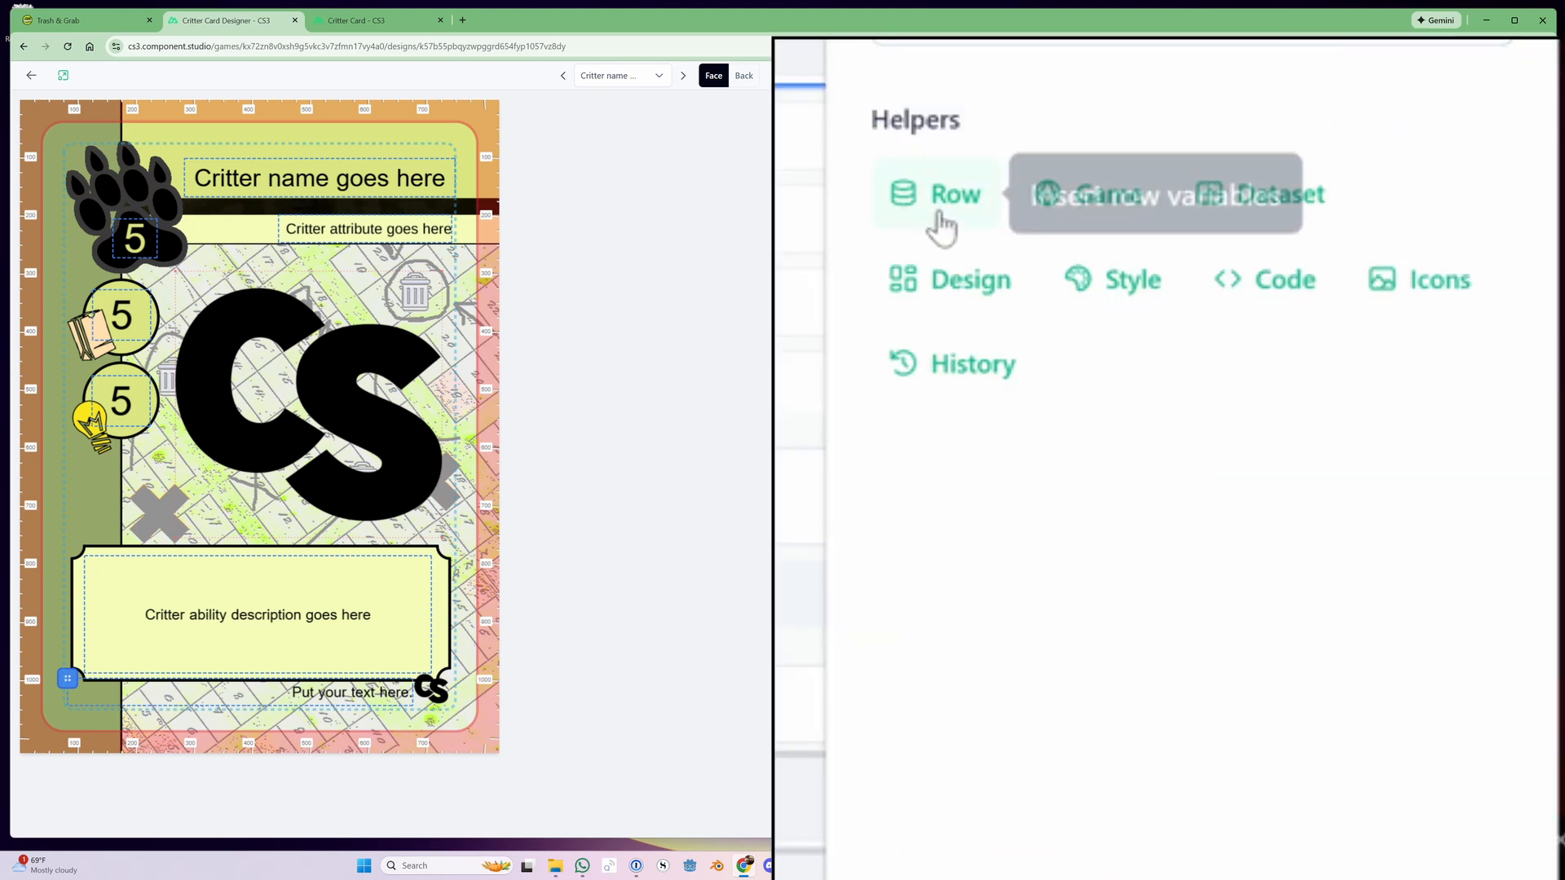
left_click(1353, 393)
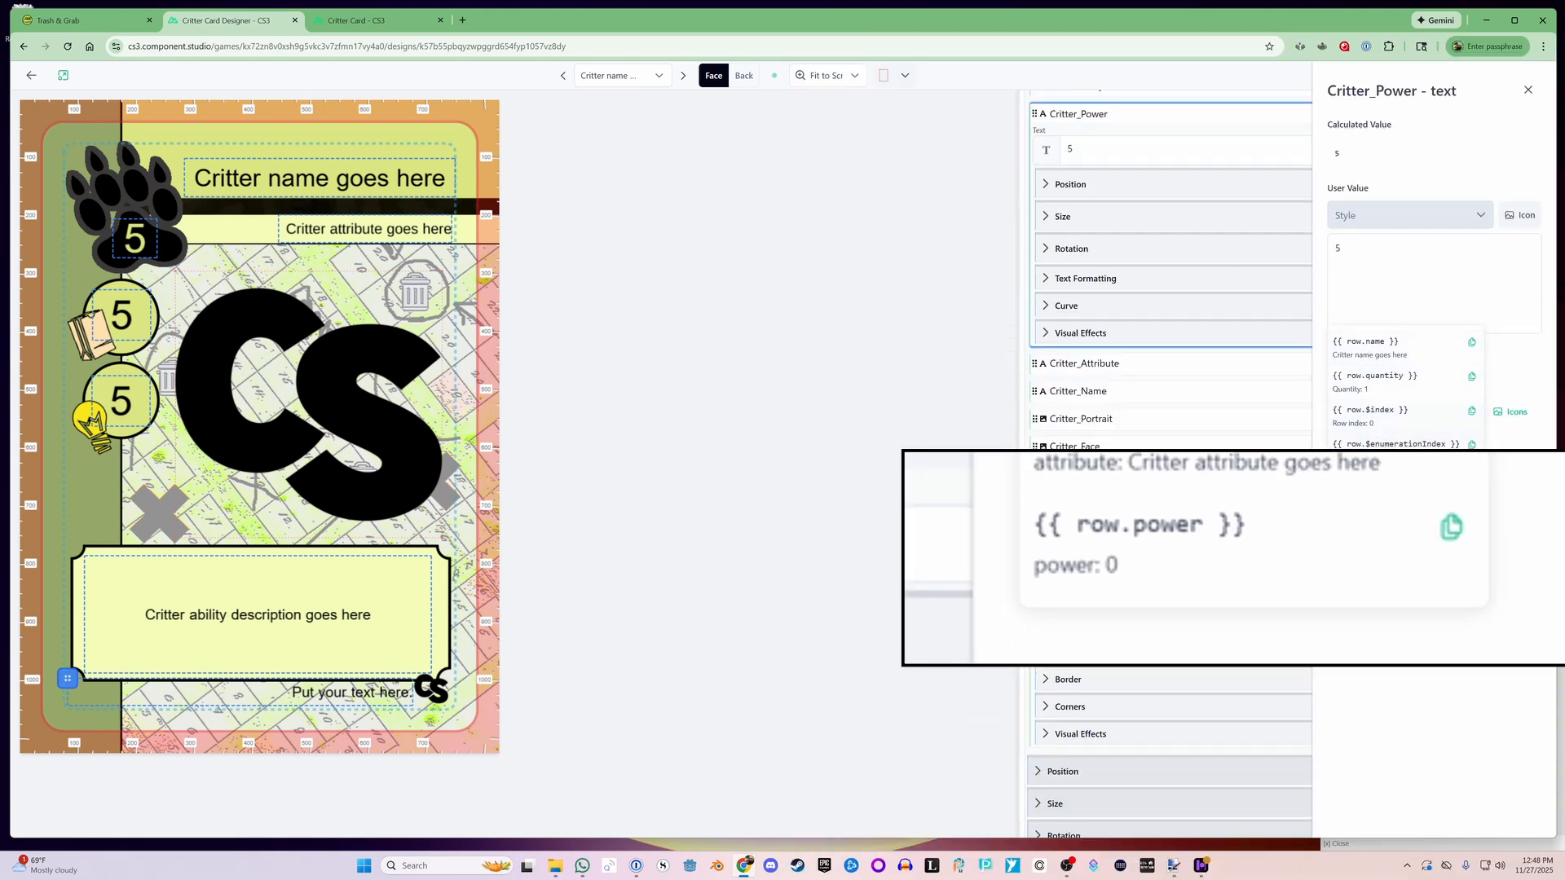
left_click(1375, 550)
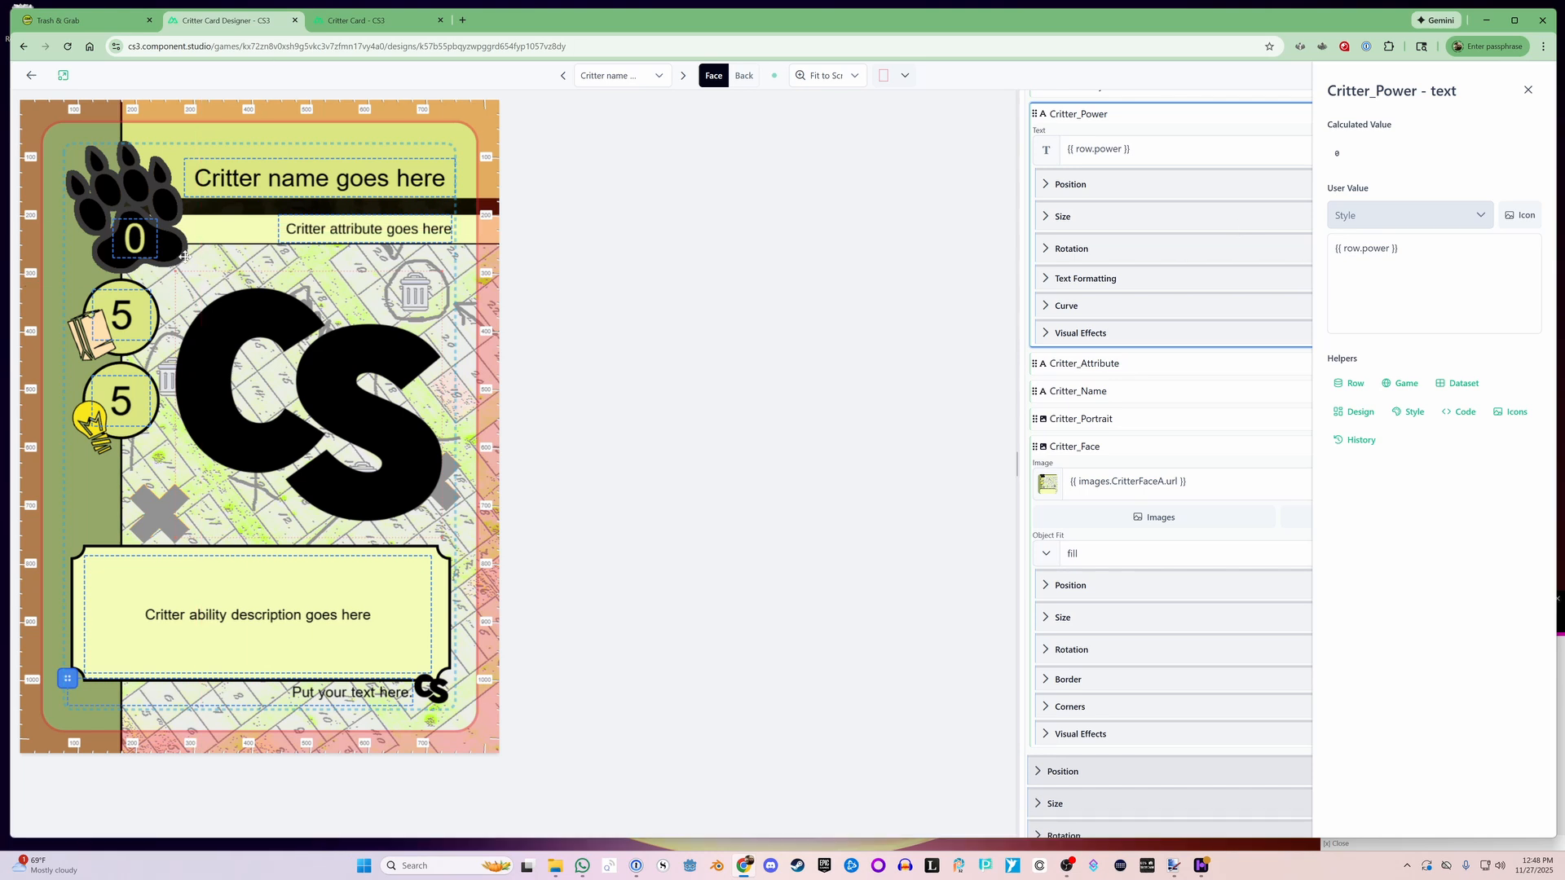
key("ctrl+Tab")
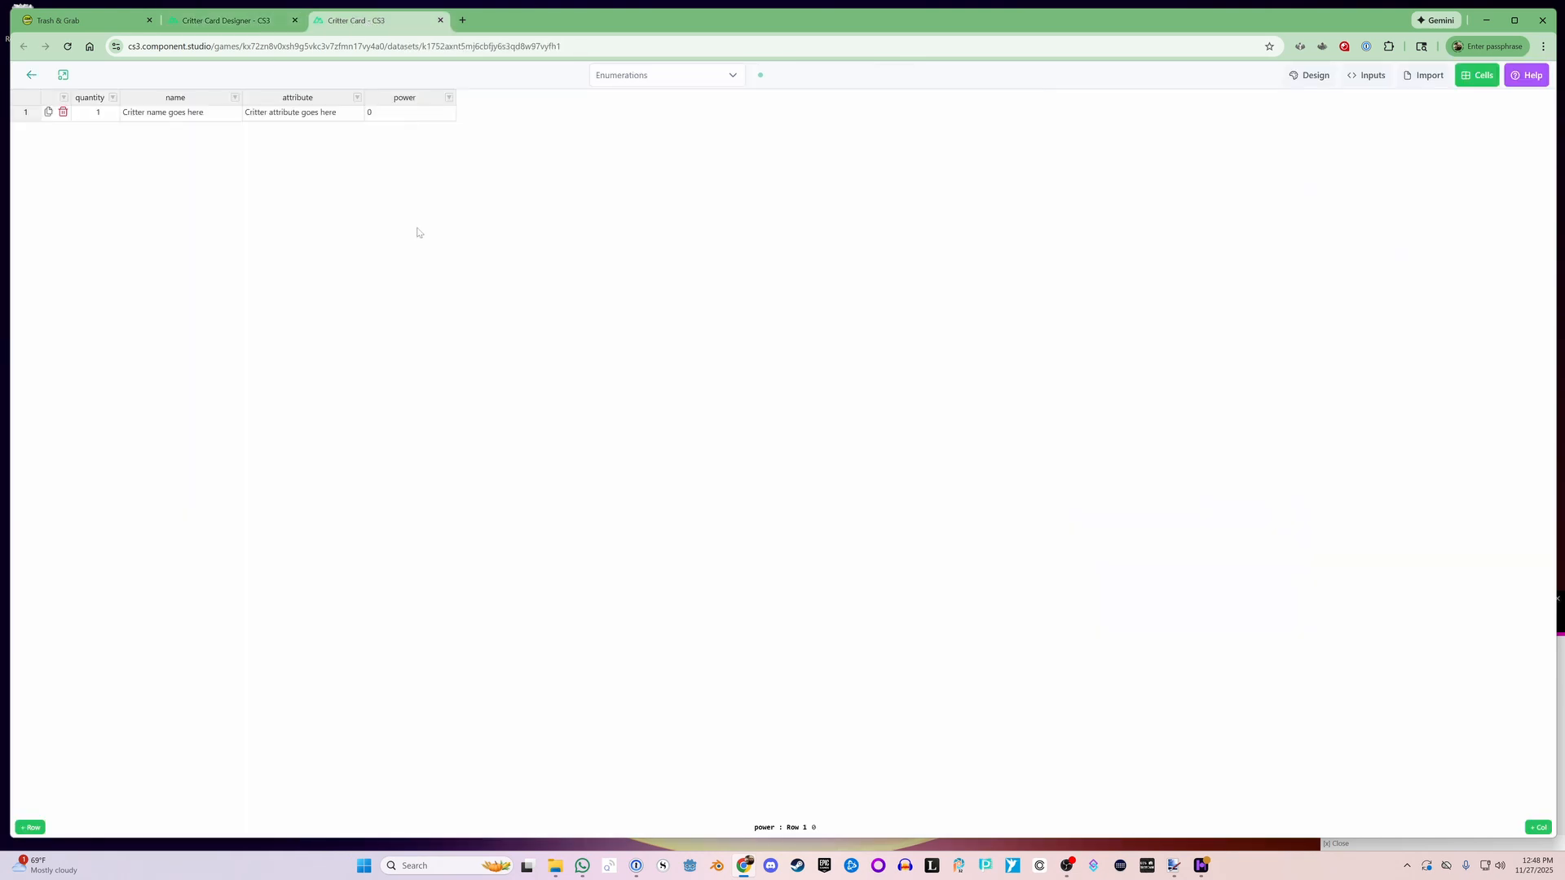
left_click(226, 21)
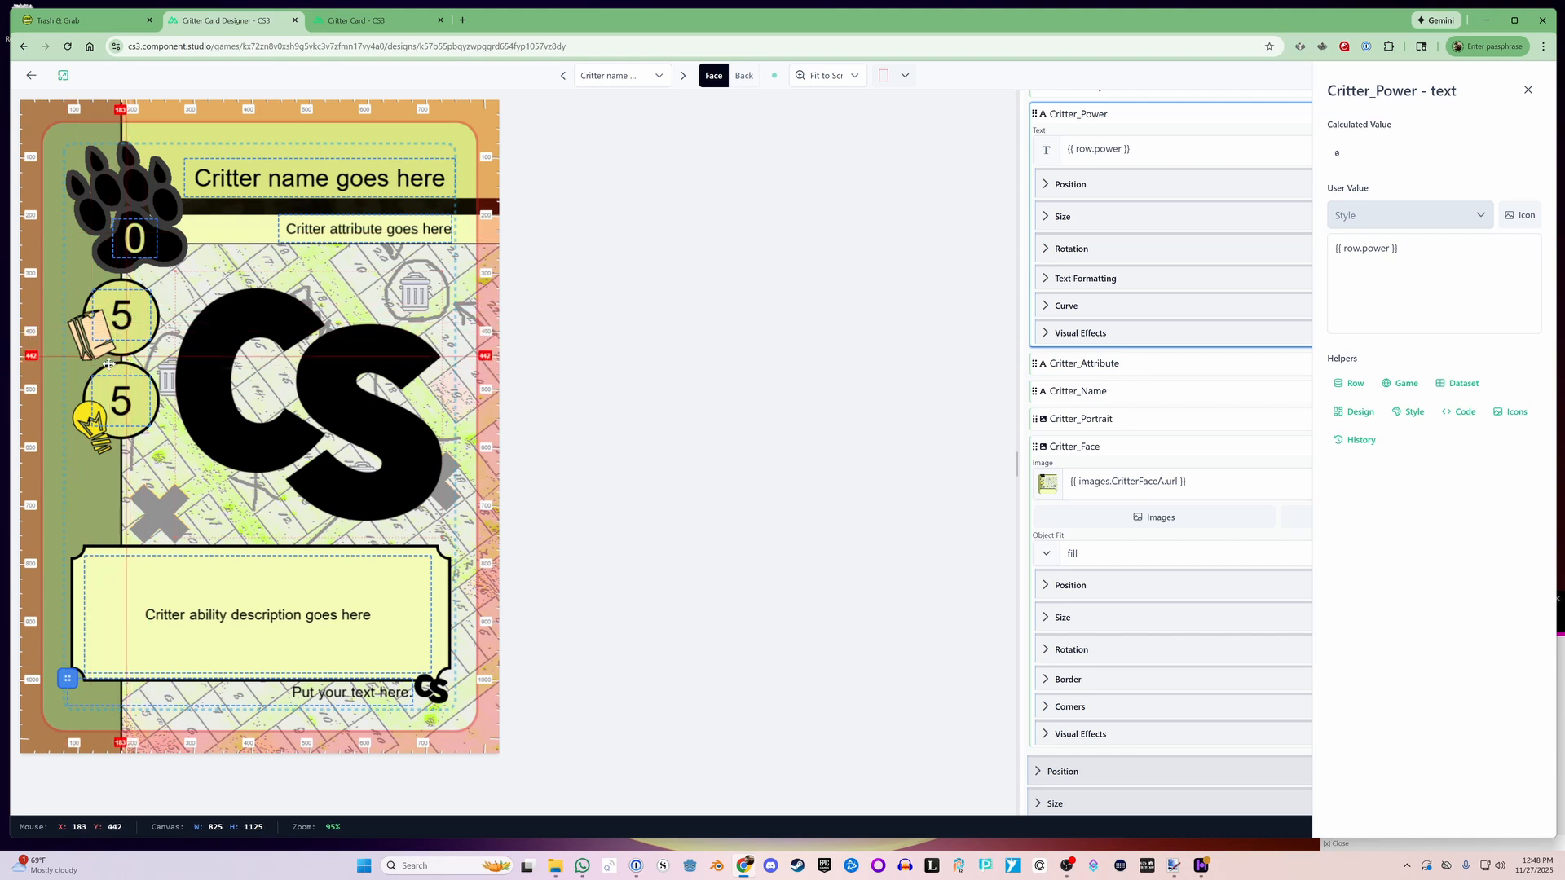
Add a Number column named carry to the Critter Card dataset.
key("ctrl+Tab")
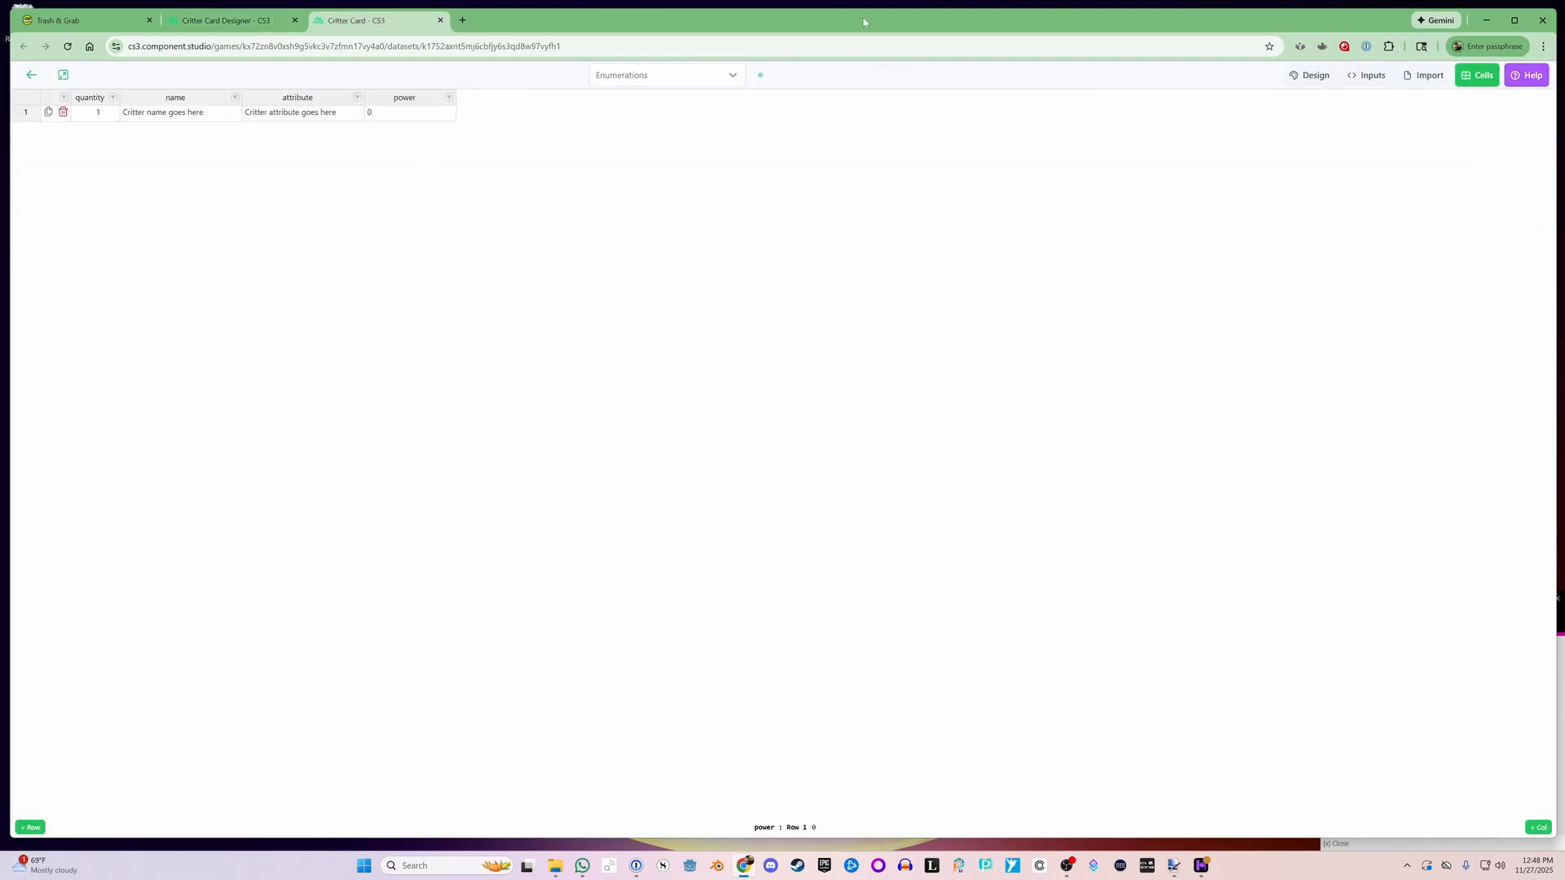
left_click(1538, 828)
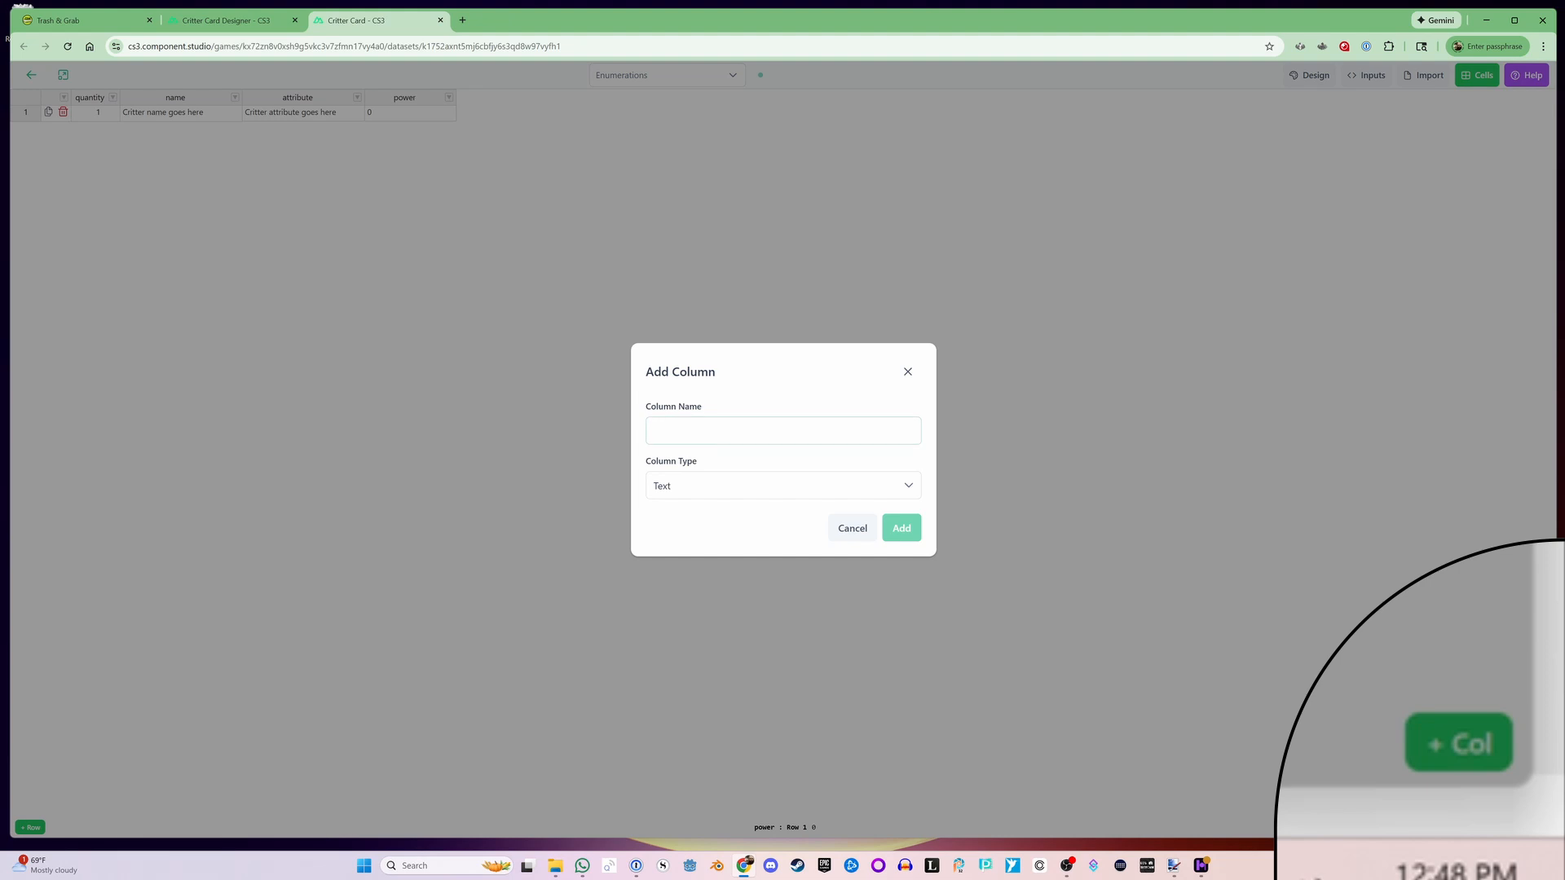
type("carry")
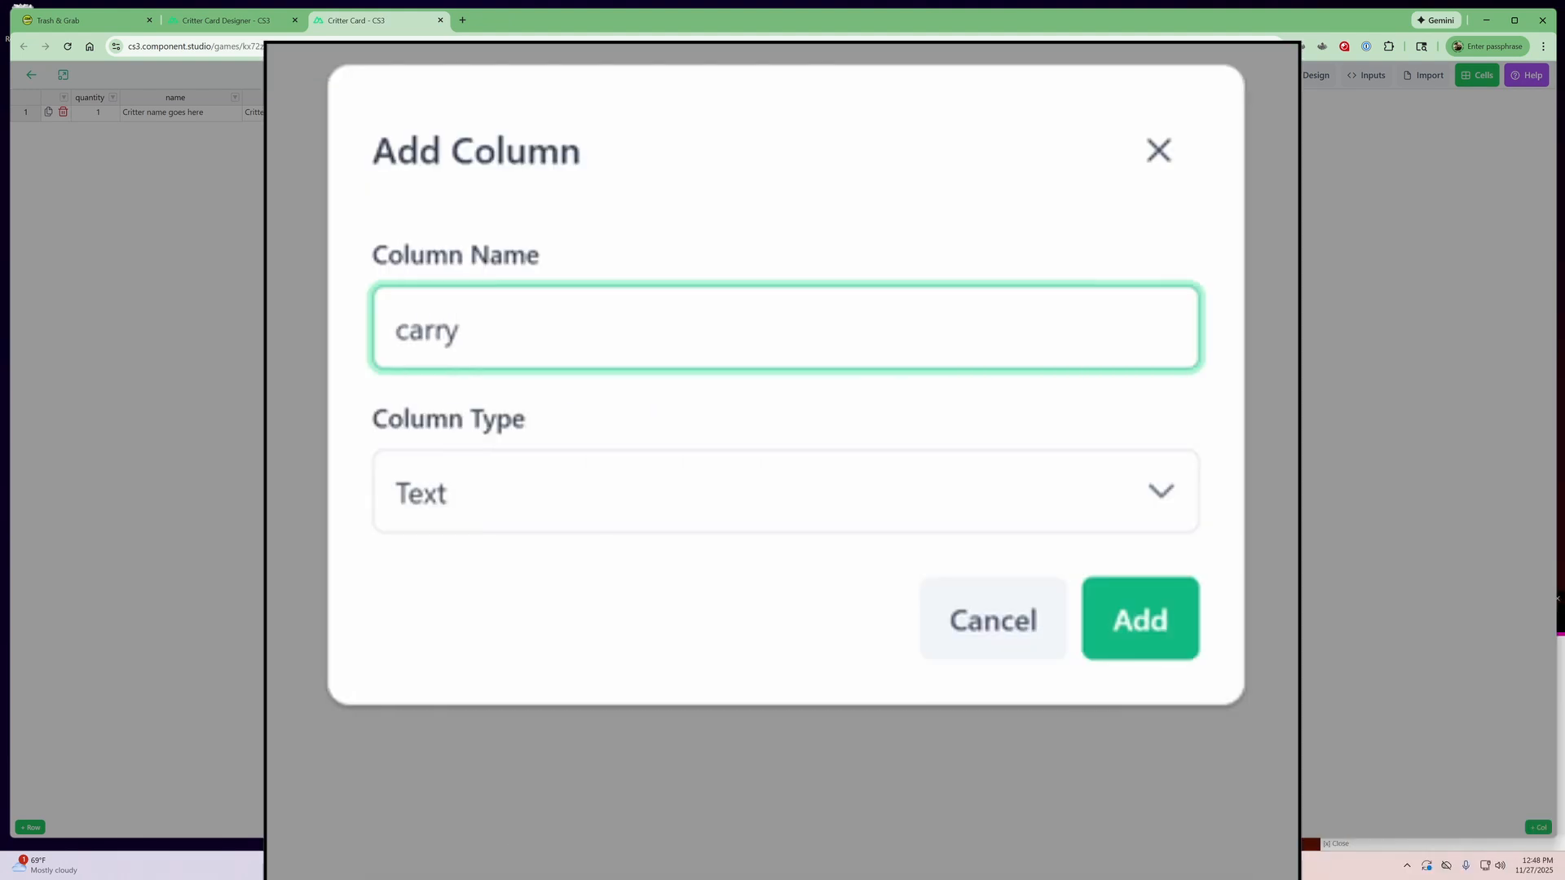
left_click(571, 492)
left_click(527, 673)
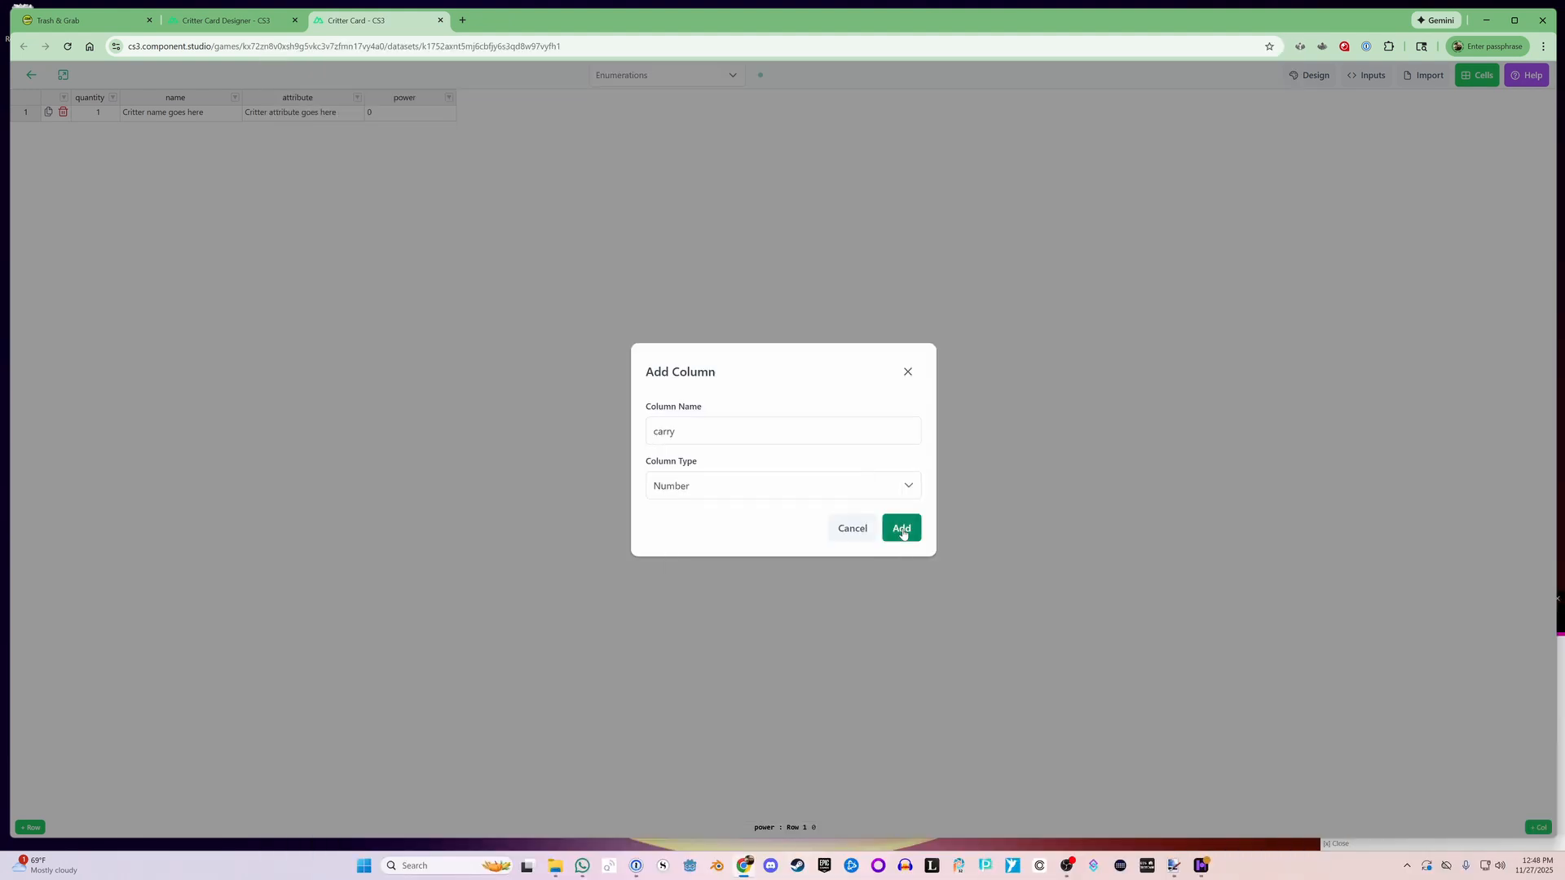
left_click(902, 530)
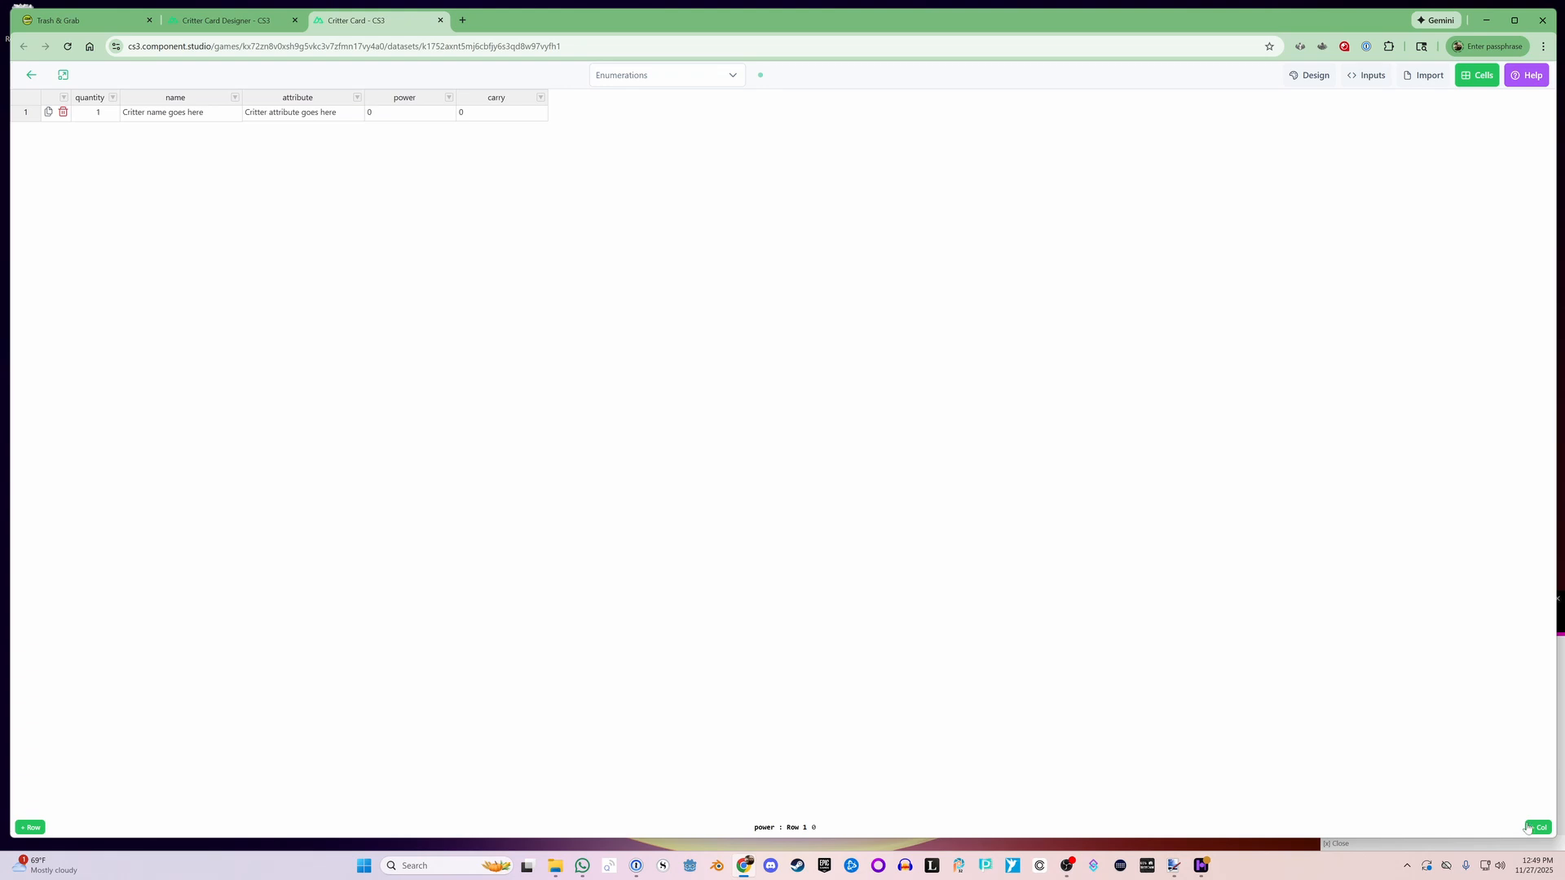
Add another Number column named intelligence to the dataset.
left_click(1538, 829)
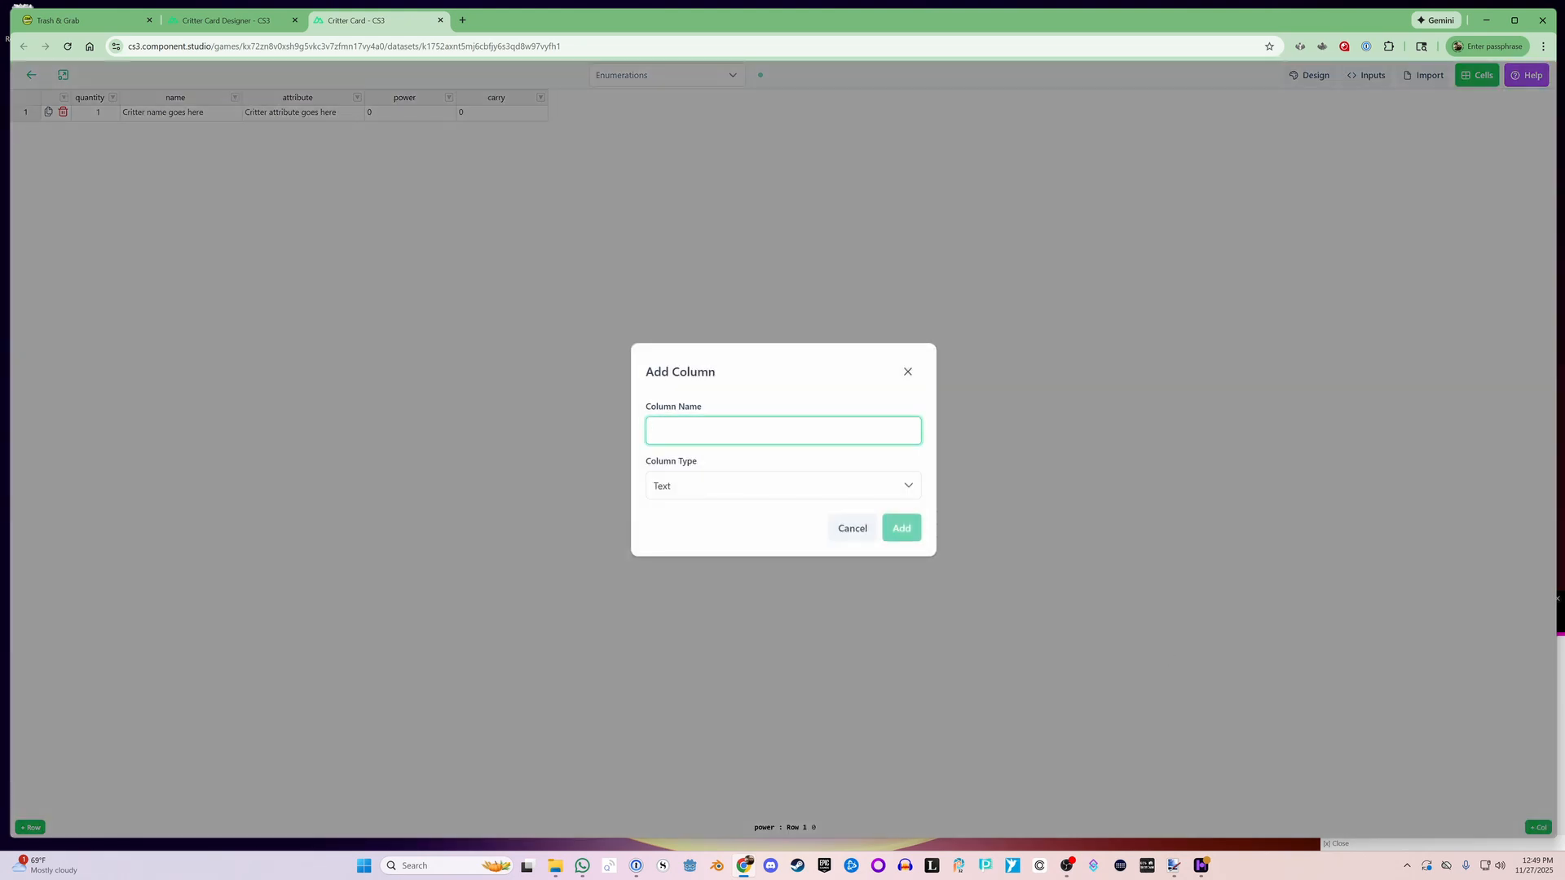
type("intelligence")
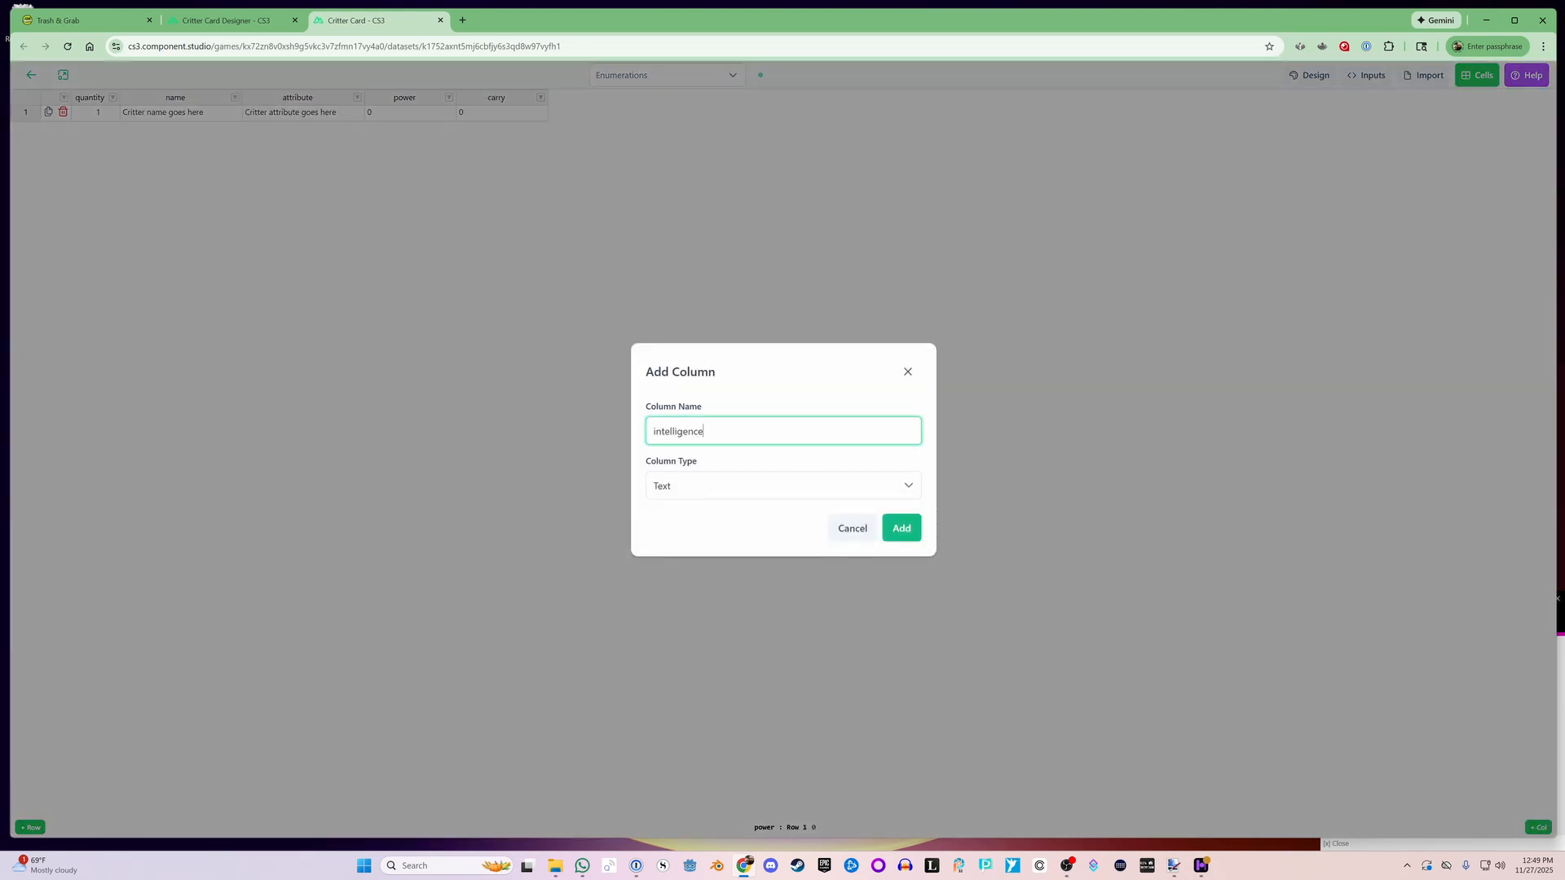
left_click(716, 485)
left_click(687, 545)
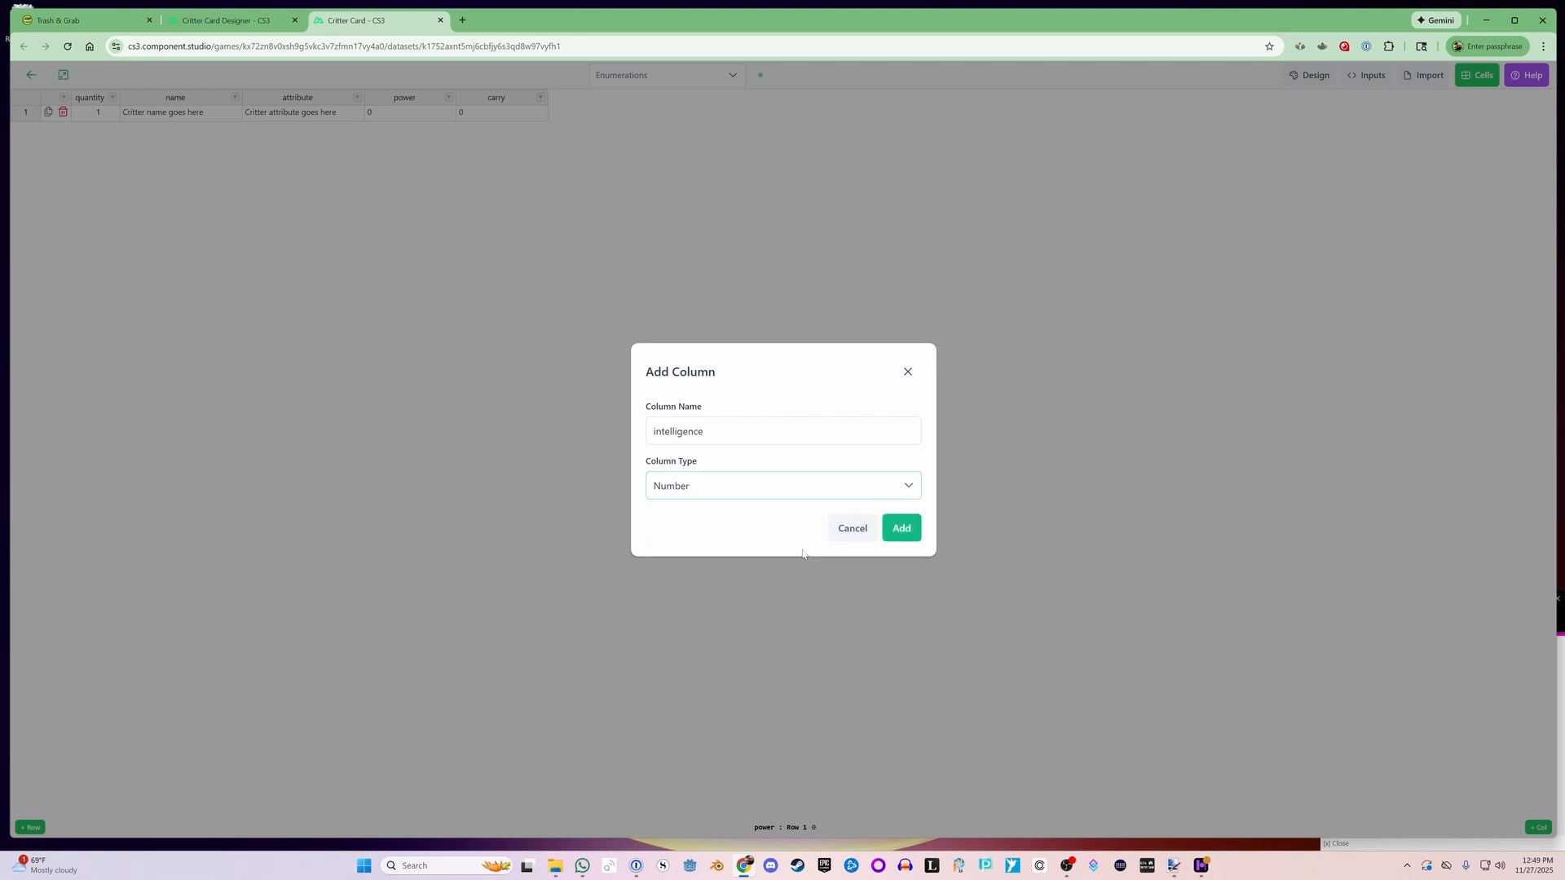
left_click(910, 530)
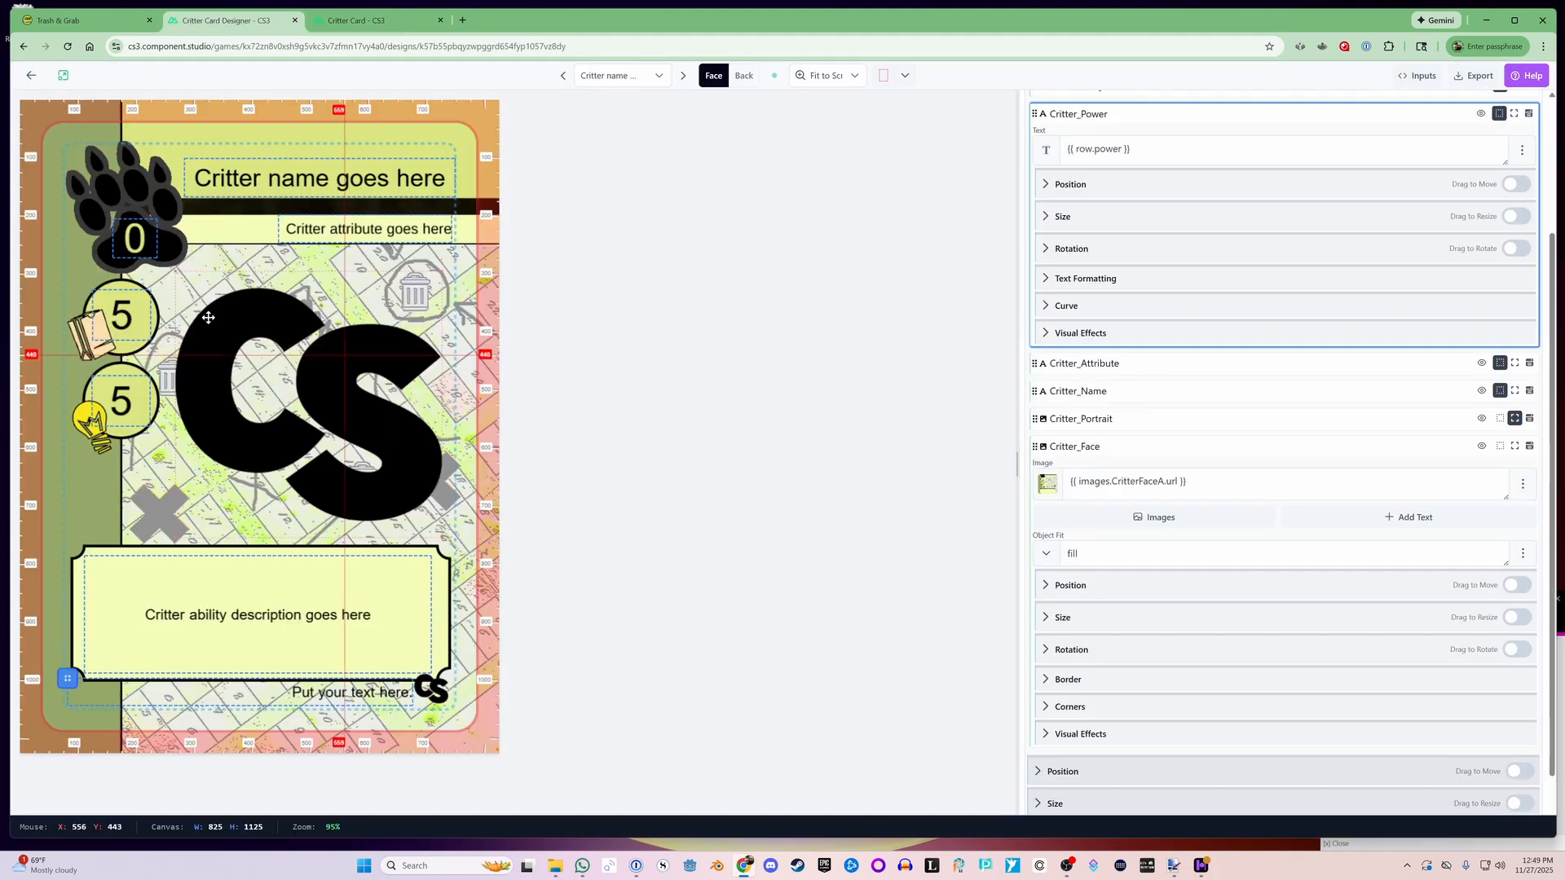
Replace the Critter_Carry layer's text on the card face with the row variable {{ row.carry }}.
double_click(118, 313)
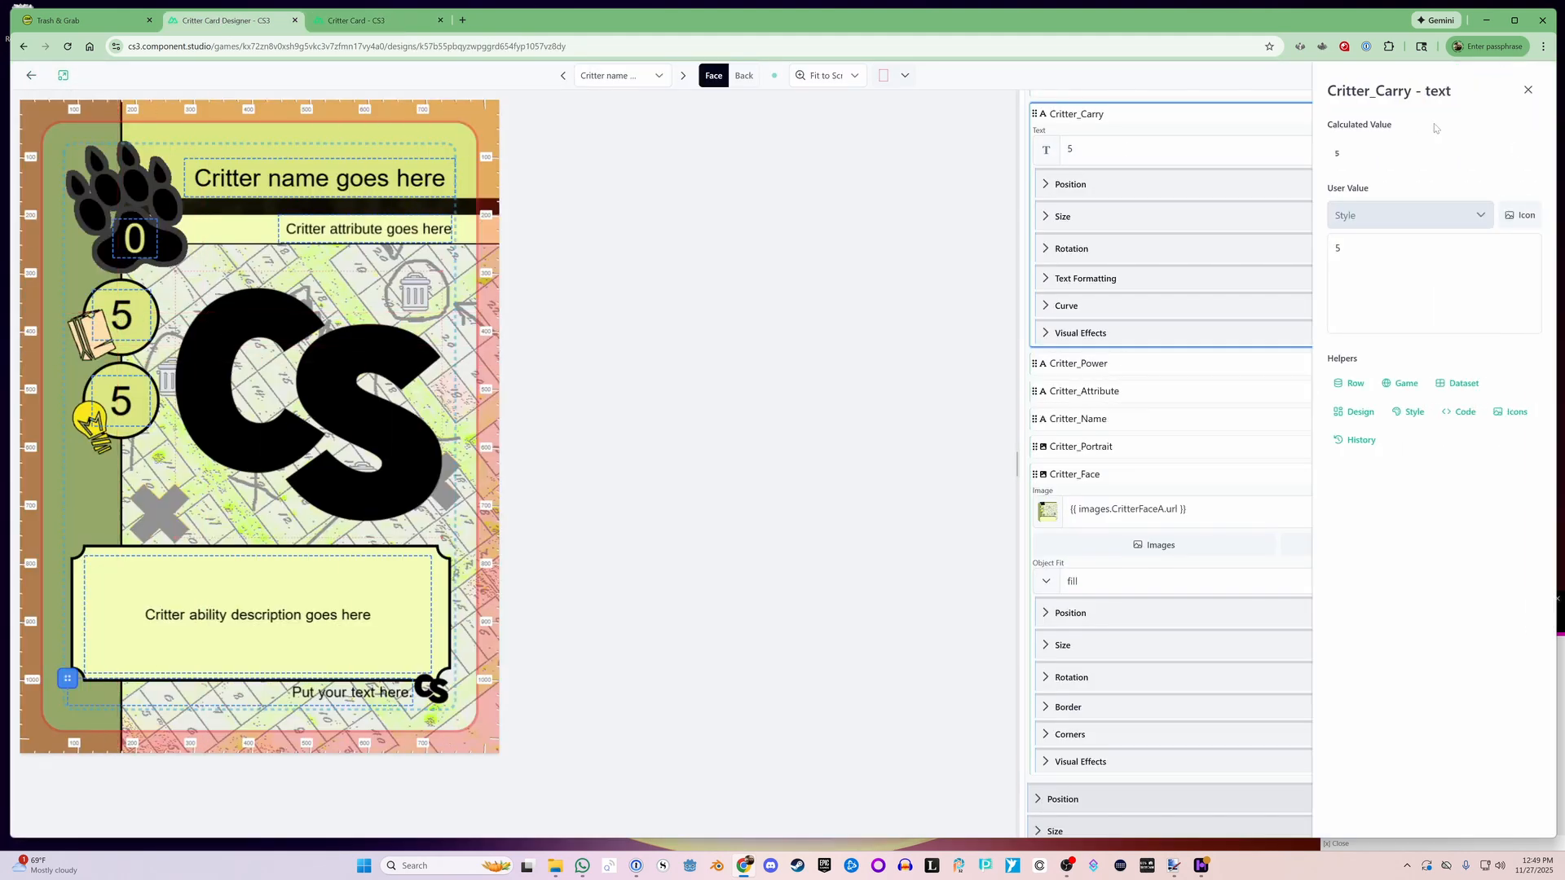
left_click(1353, 383)
left_click(1186, 509)
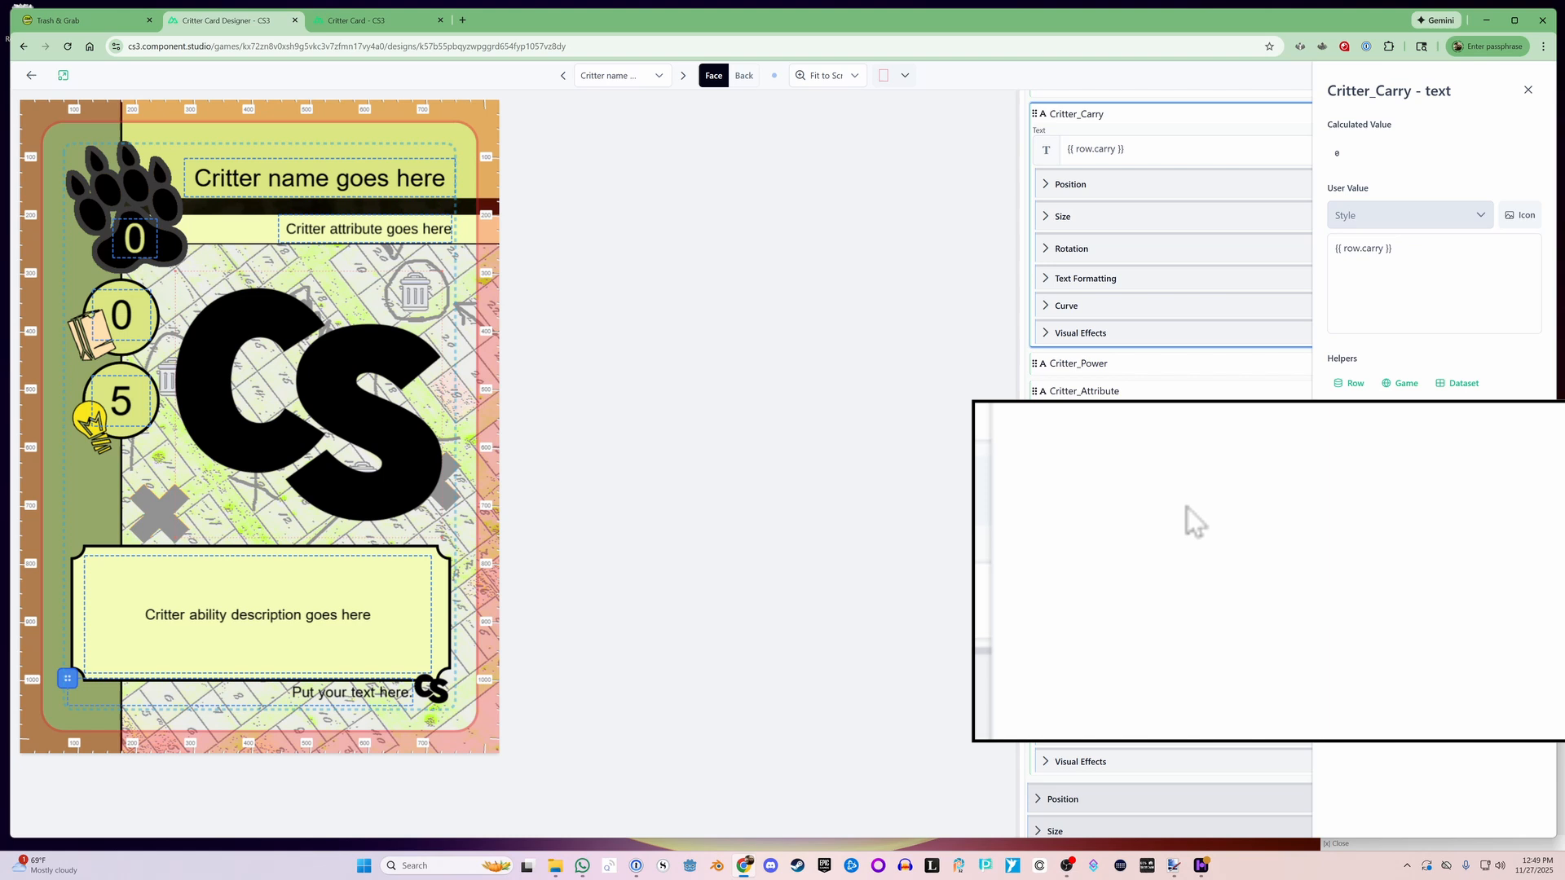
Replace the Critter_Int layer's text with the row variable {{ row.intelligence }} and close the text editor.
double_click(121, 402)
left_click(1522, 153)
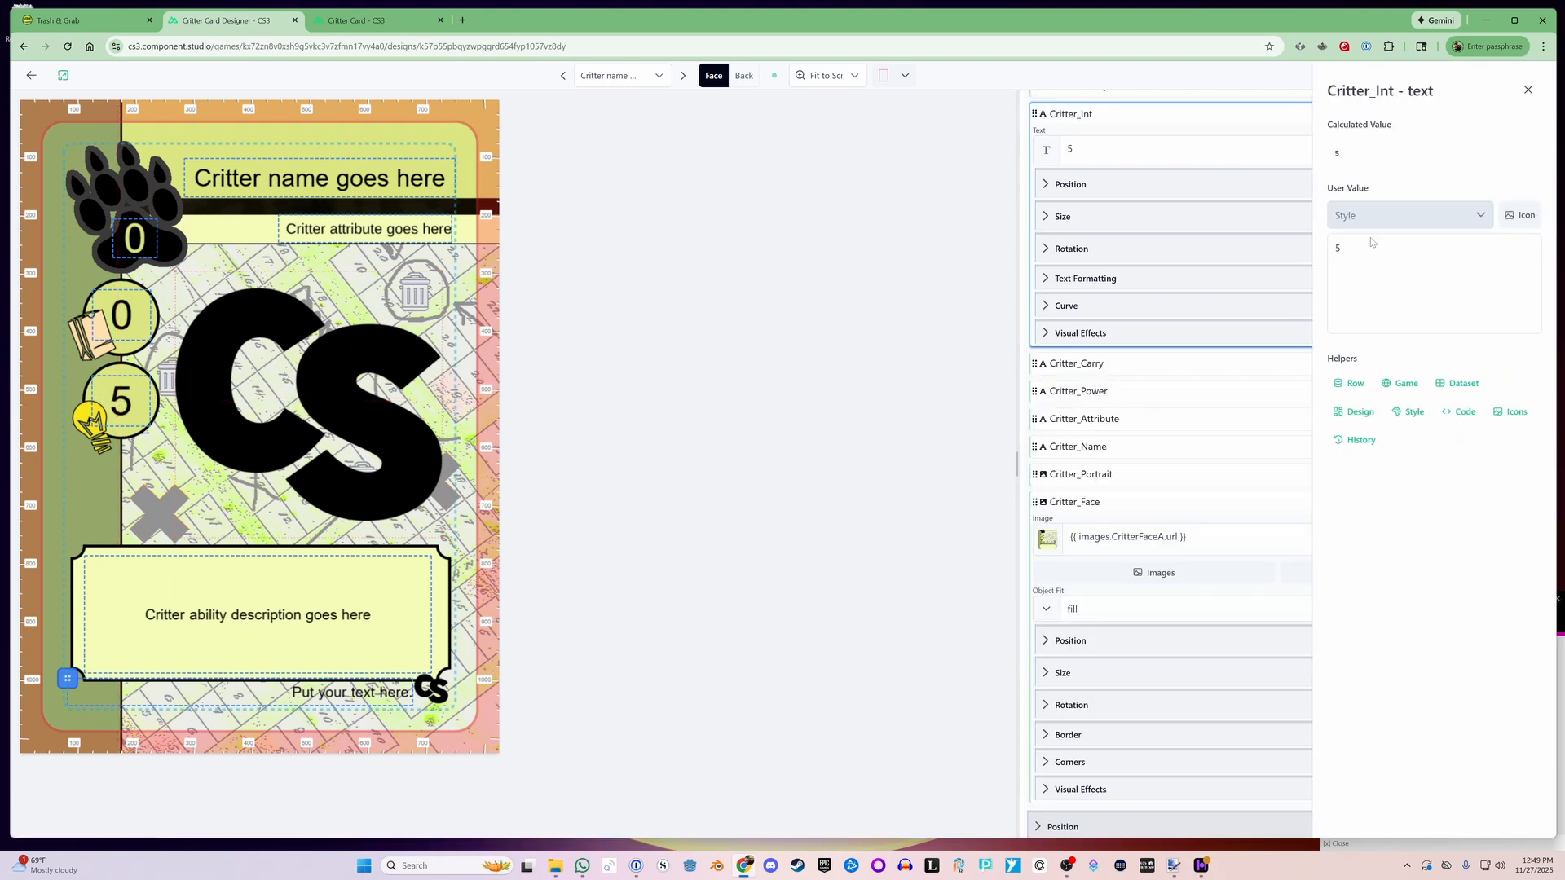
left_click(1352, 384)
left_click(1225, 613)
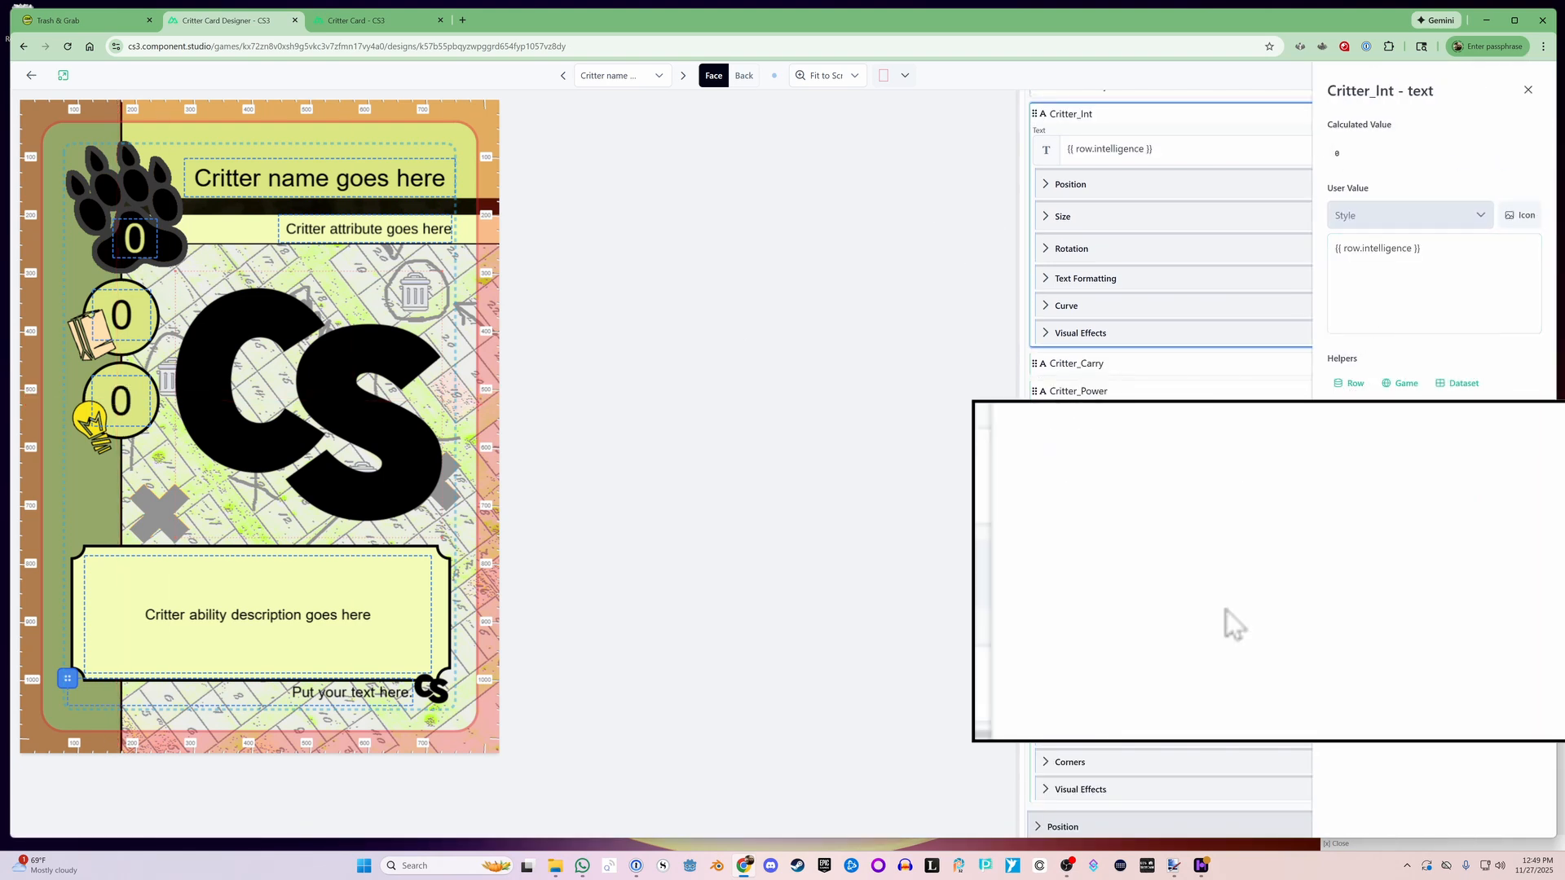
left_click(1529, 90)
Add a Text column named ability to the dataset and enter "Critter ability goes here" in the first row.
left_click(362, 22)
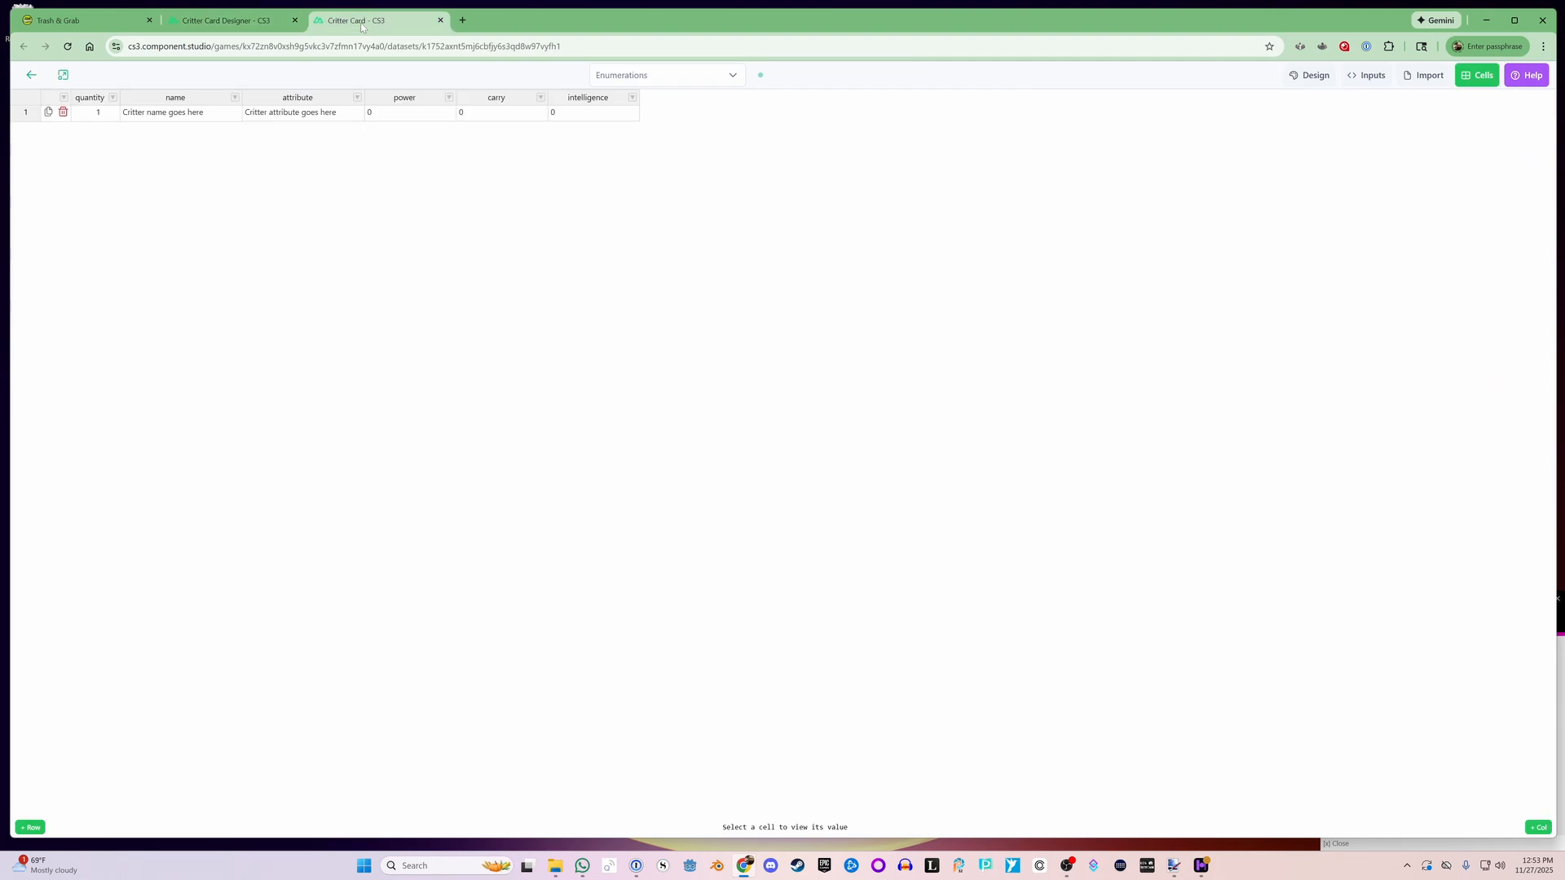
left_click(1539, 828)
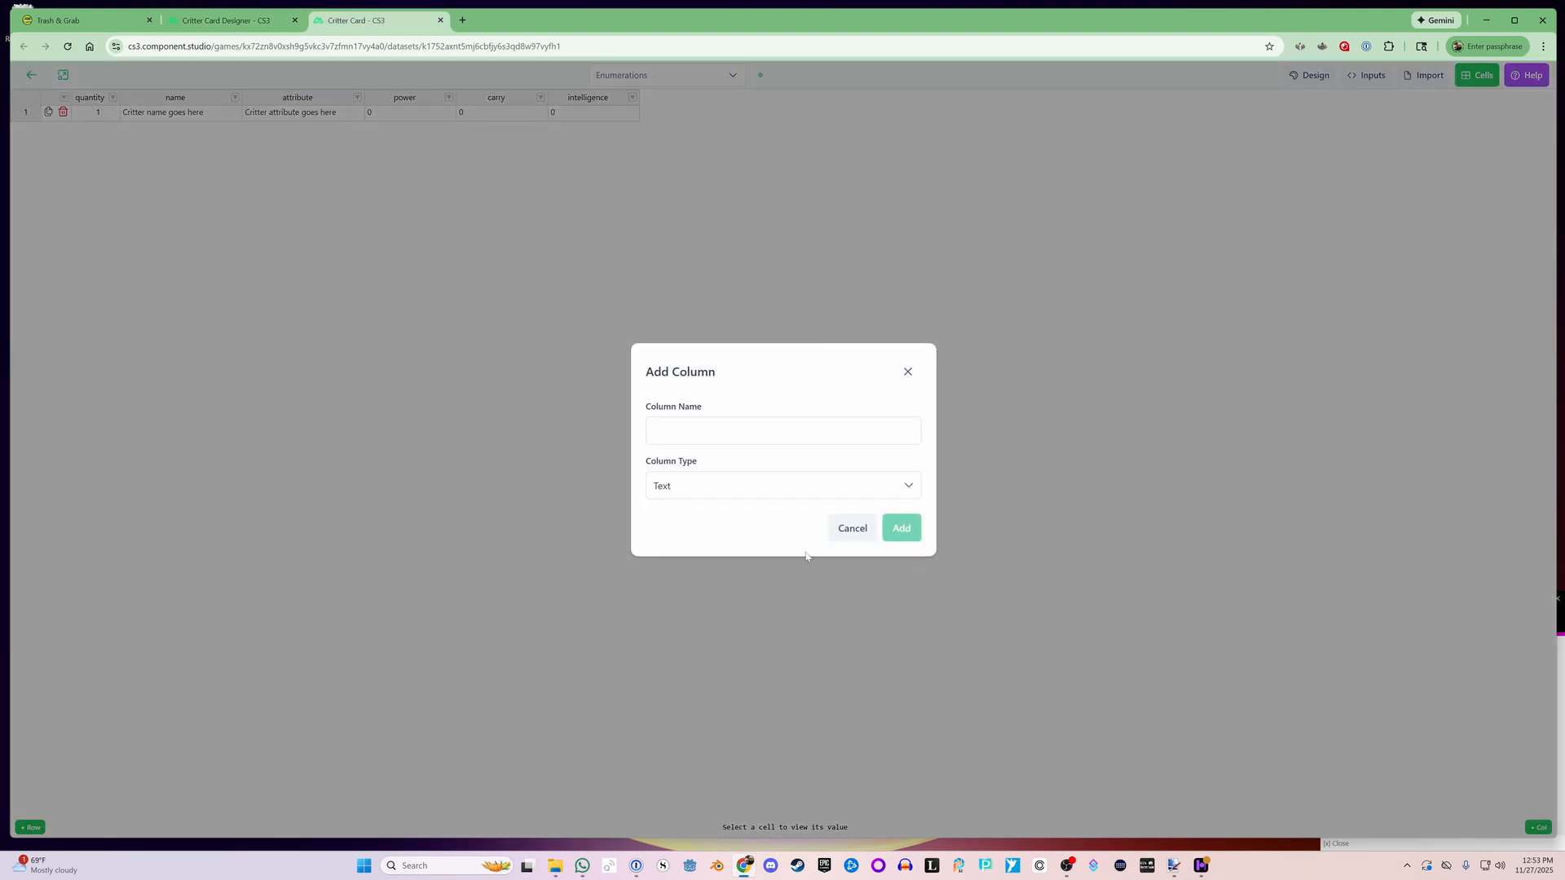
type("ability")
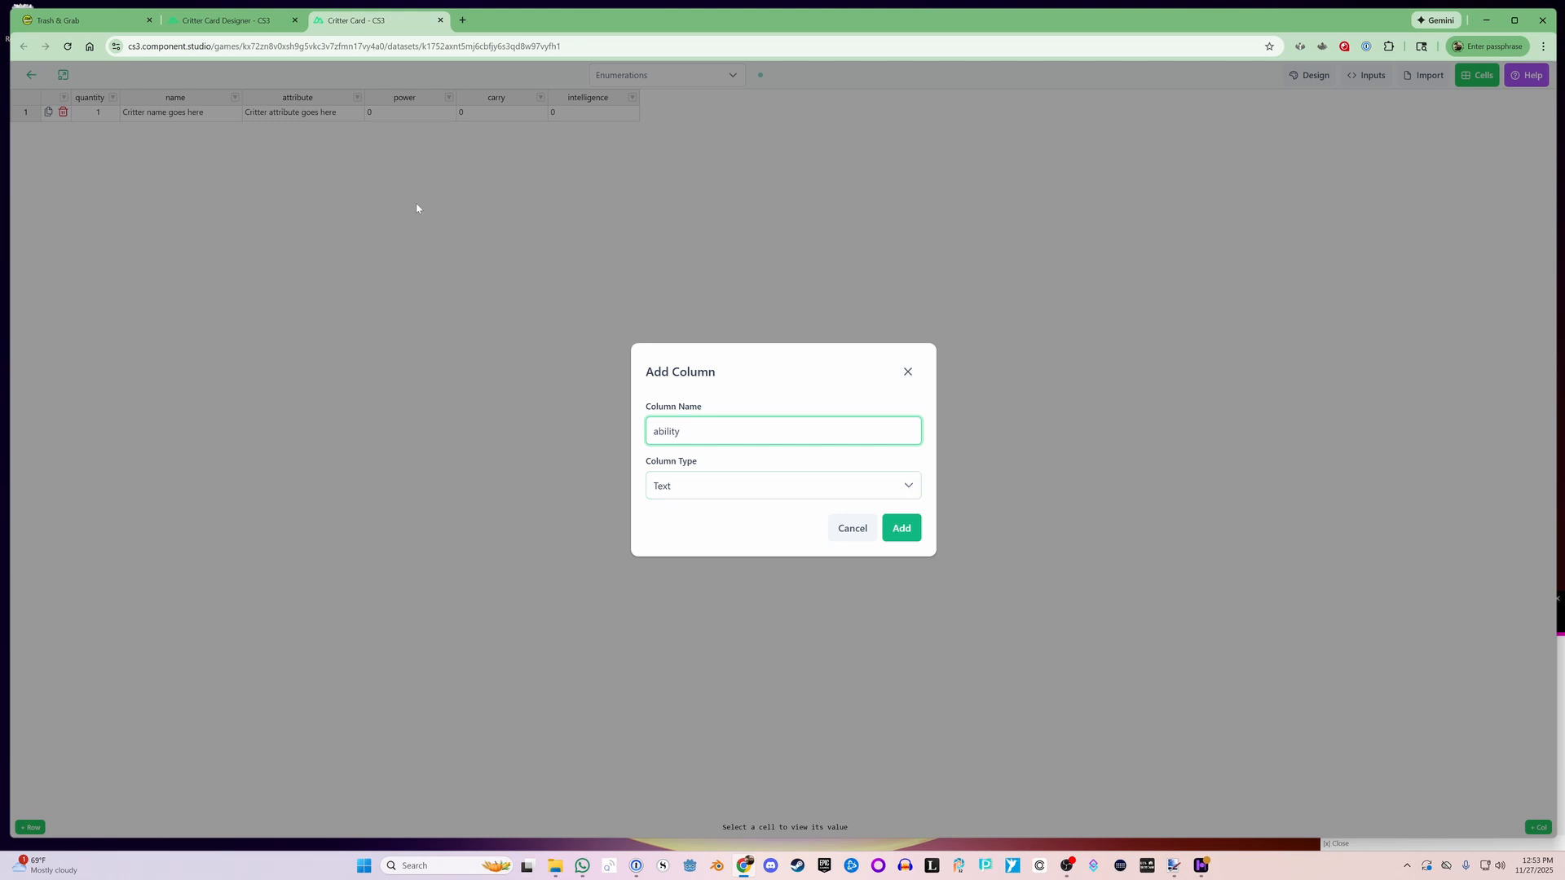
left_click(902, 528)
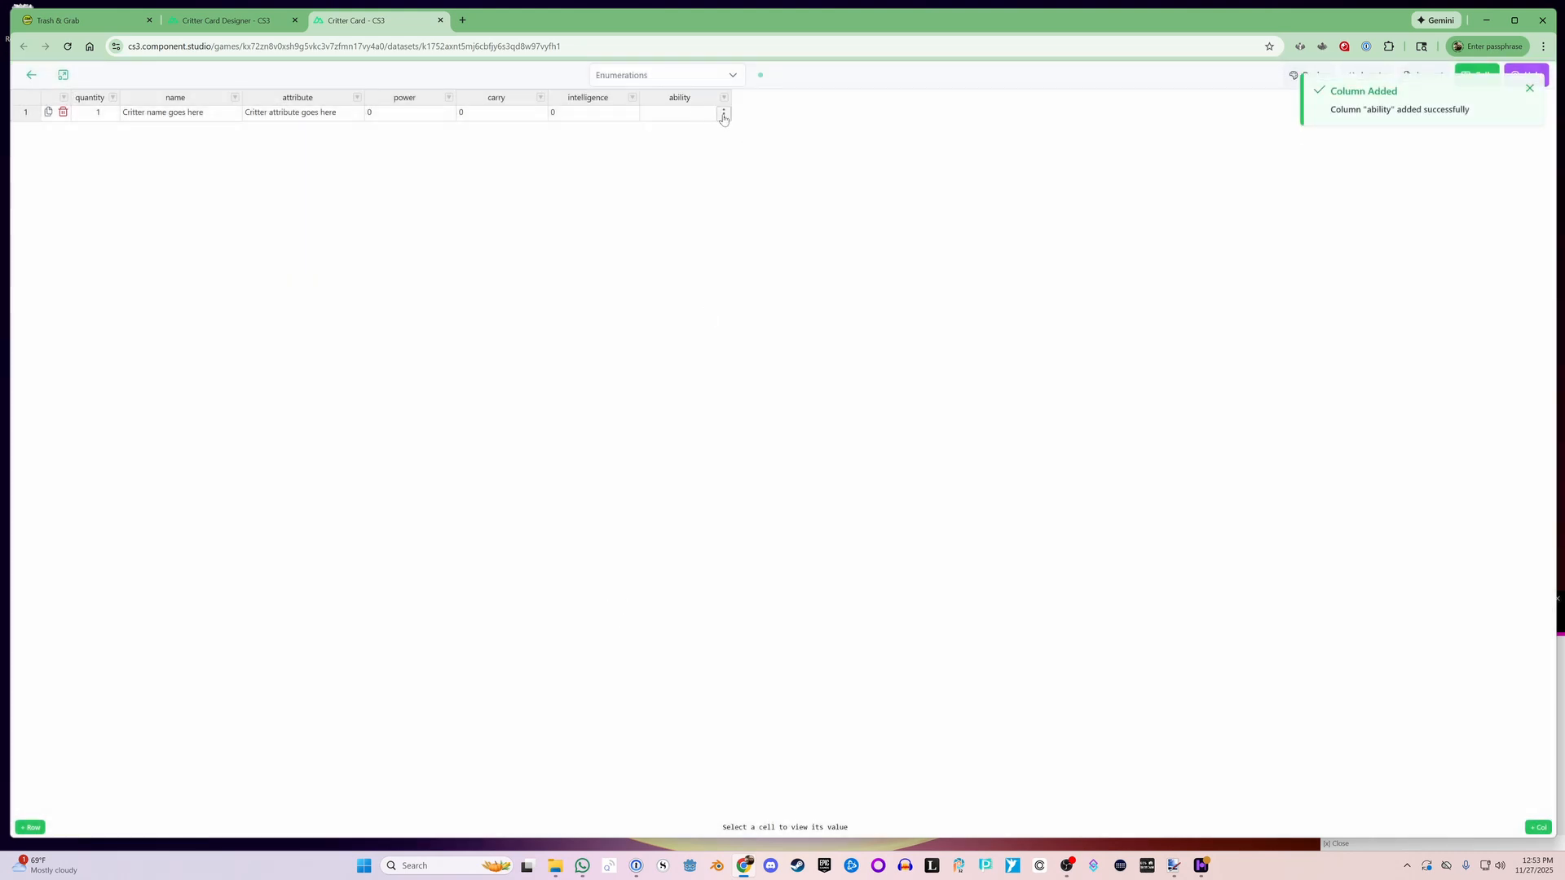
left_click(680, 114)
type("Critter ability goes here")
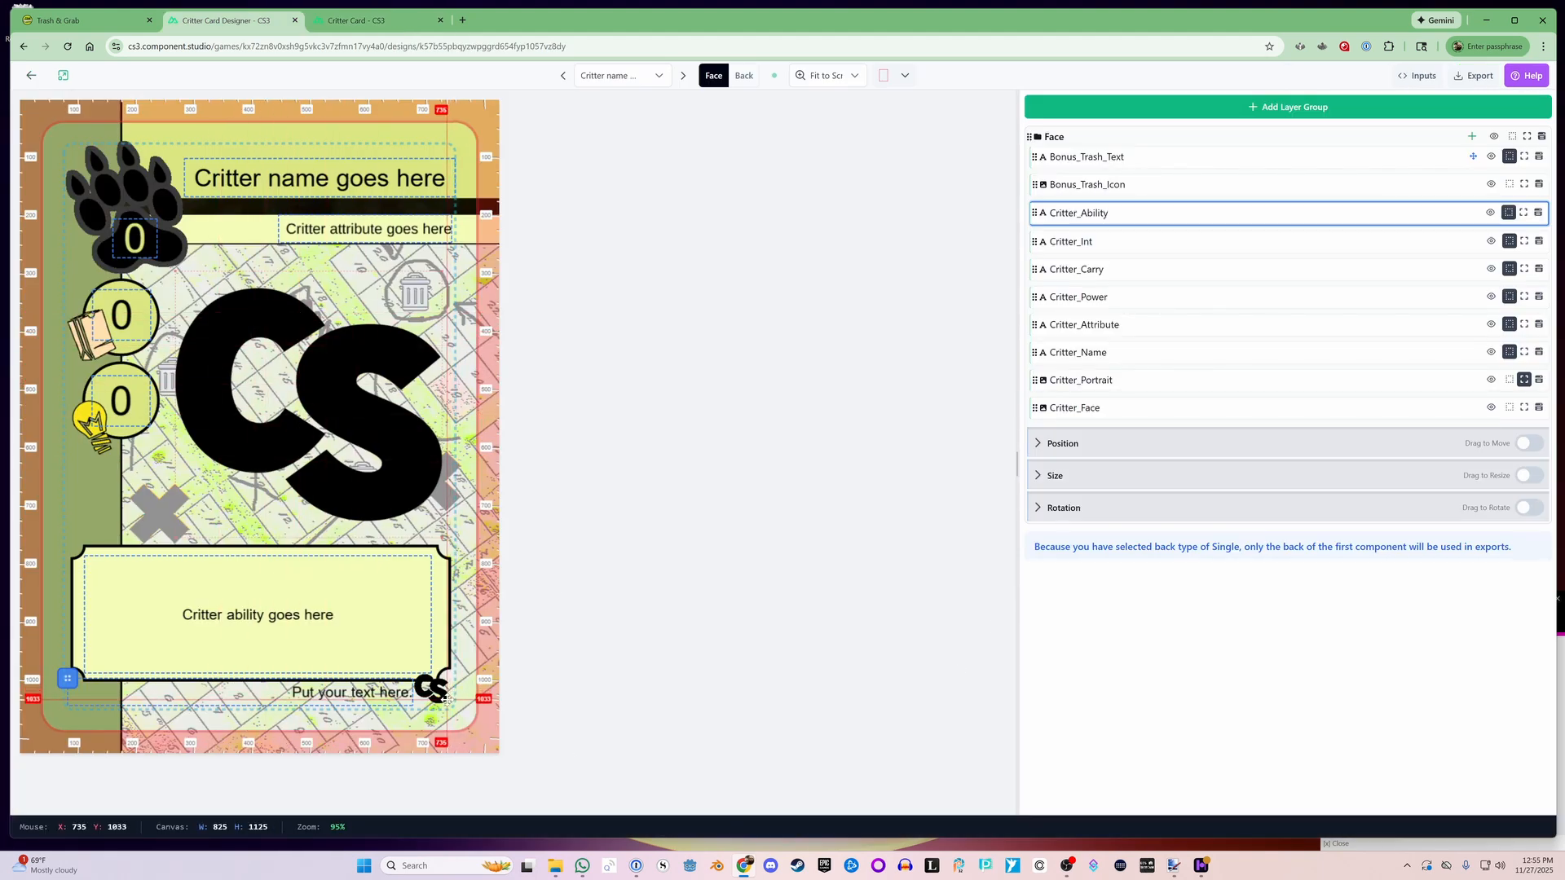
Add an Image URL column named portrait to the Critter Card dataset.
left_click(366, 22)
left_click(1538, 828)
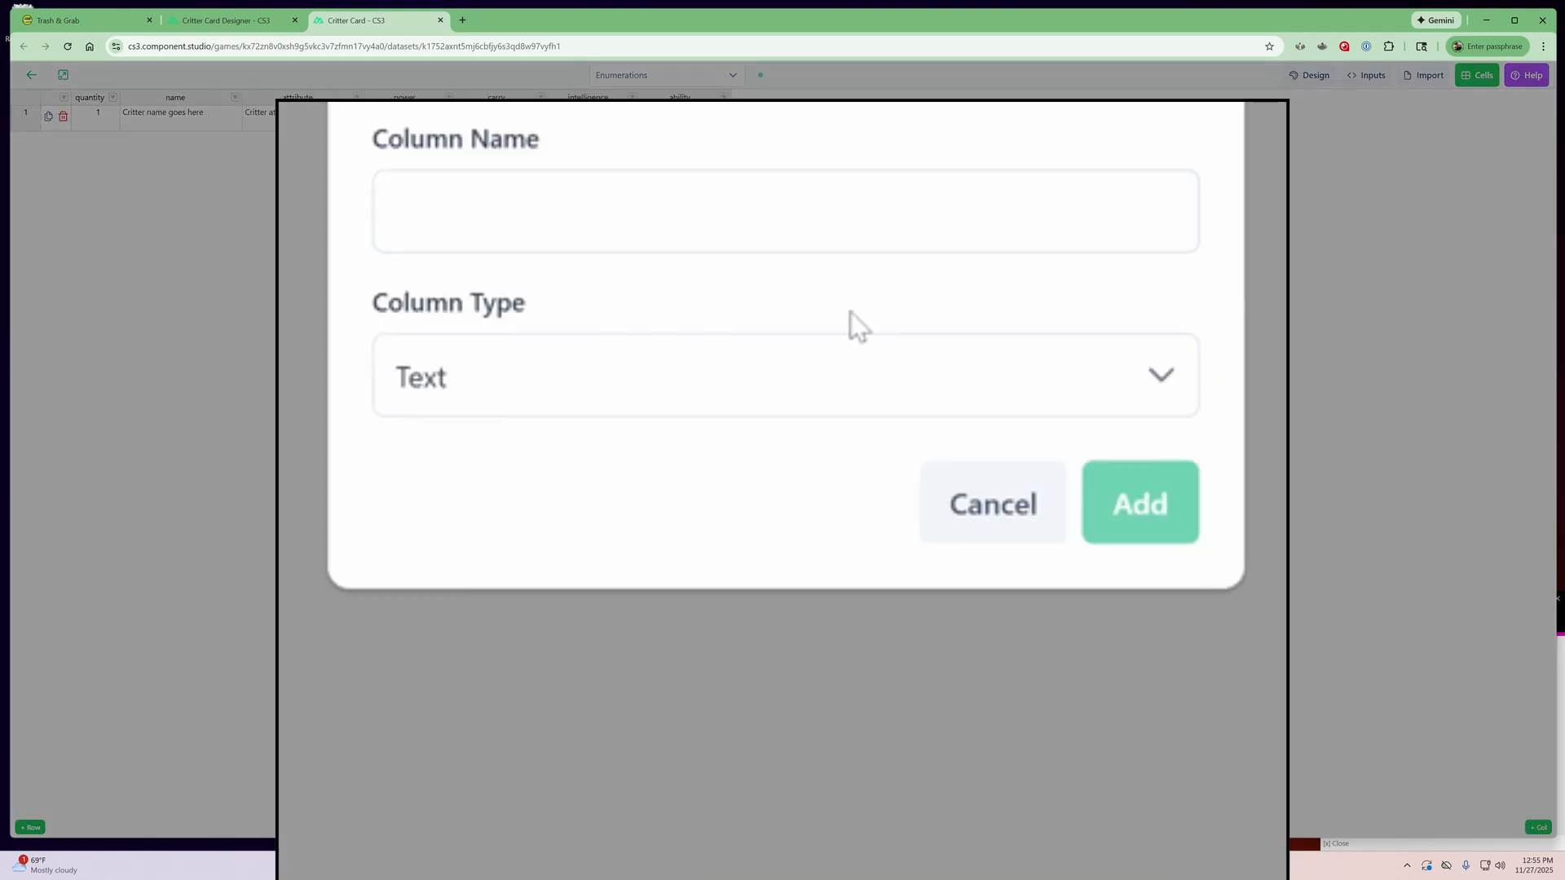
left_click(870, 394)
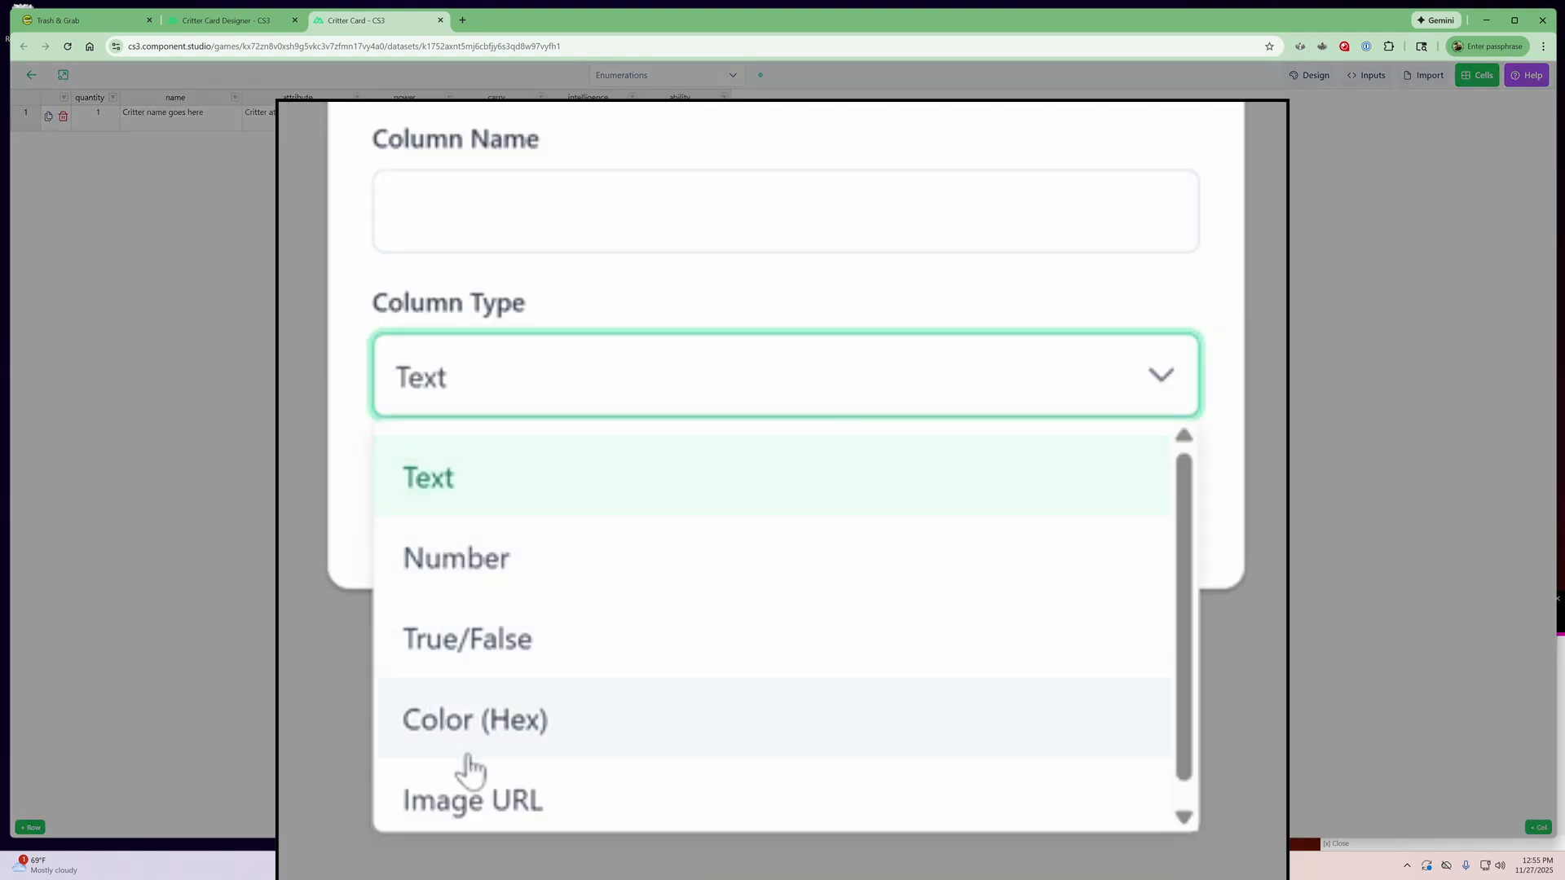
left_click(518, 811)
left_click(784, 245)
type("portrait")
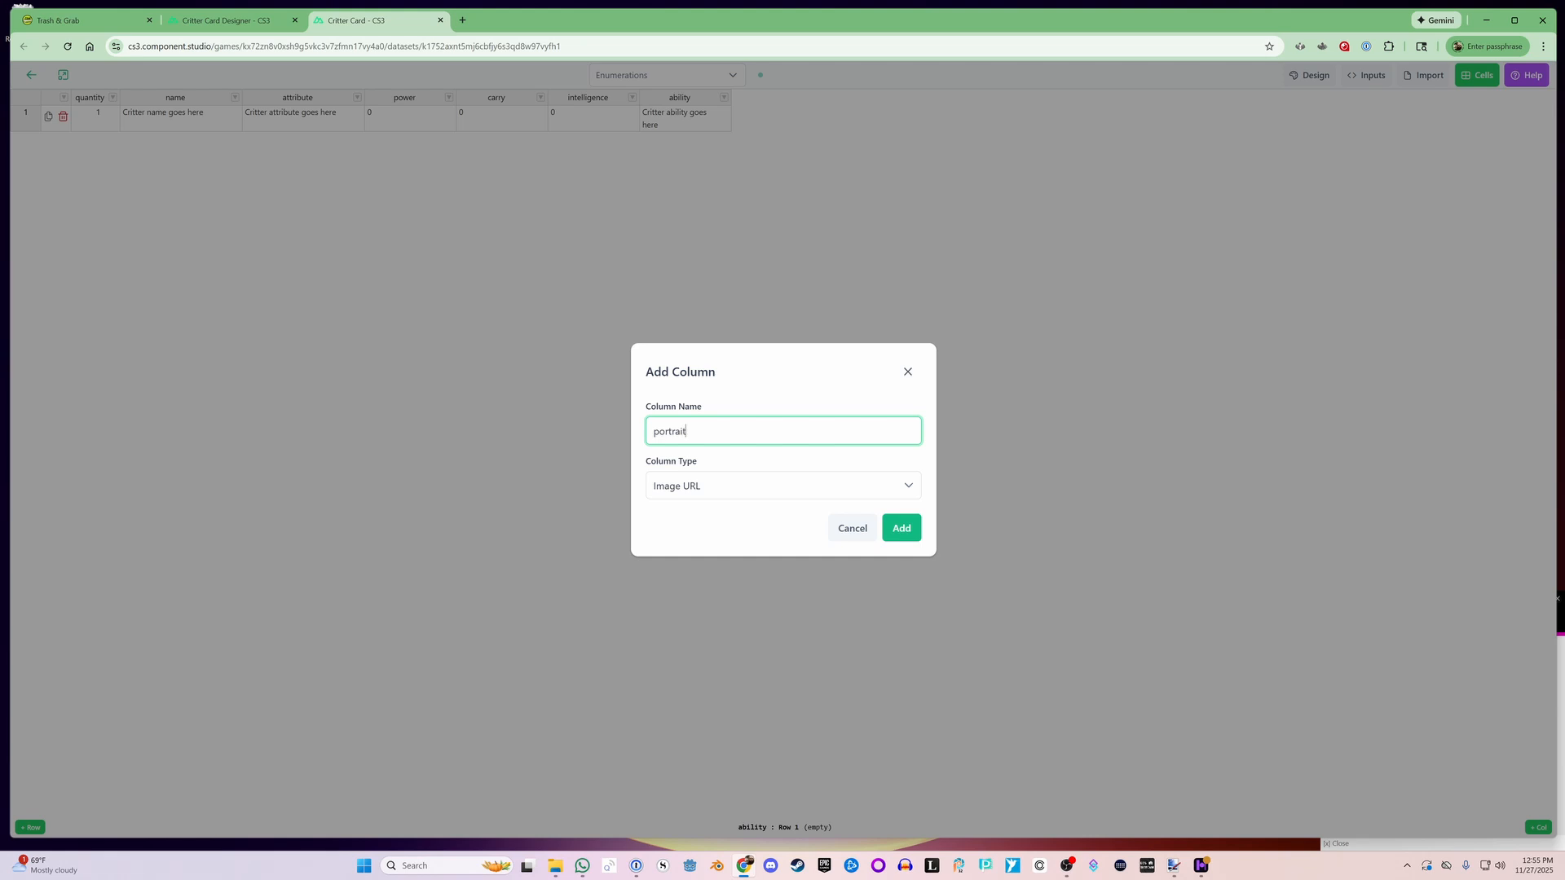
left_click(908, 531)
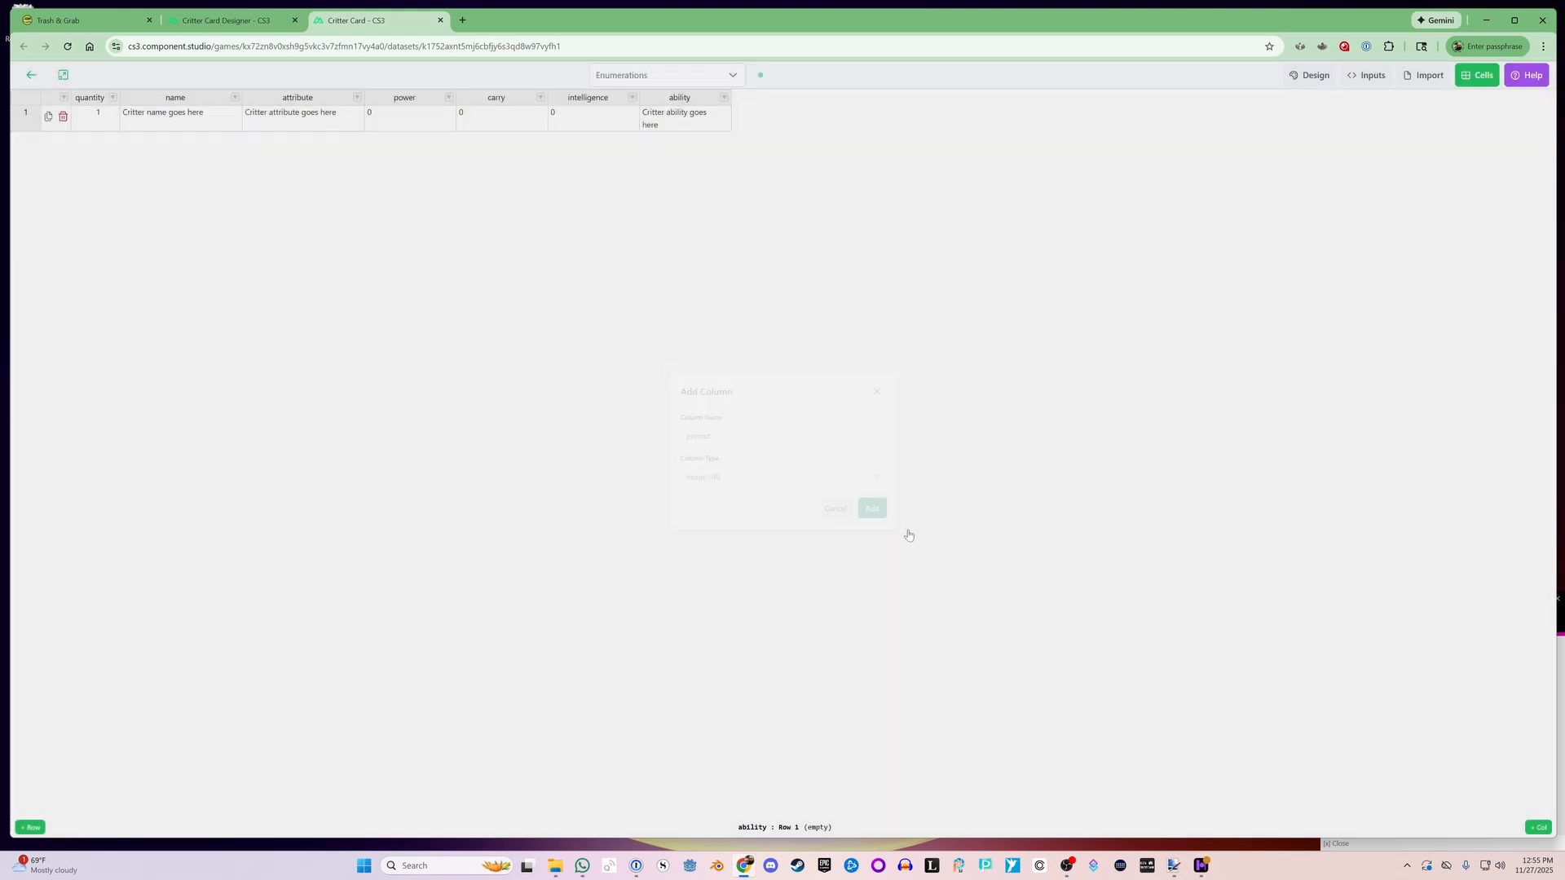
Add another Image URL column named bonus_trash_icon to the dataset.
left_click(1538, 828)
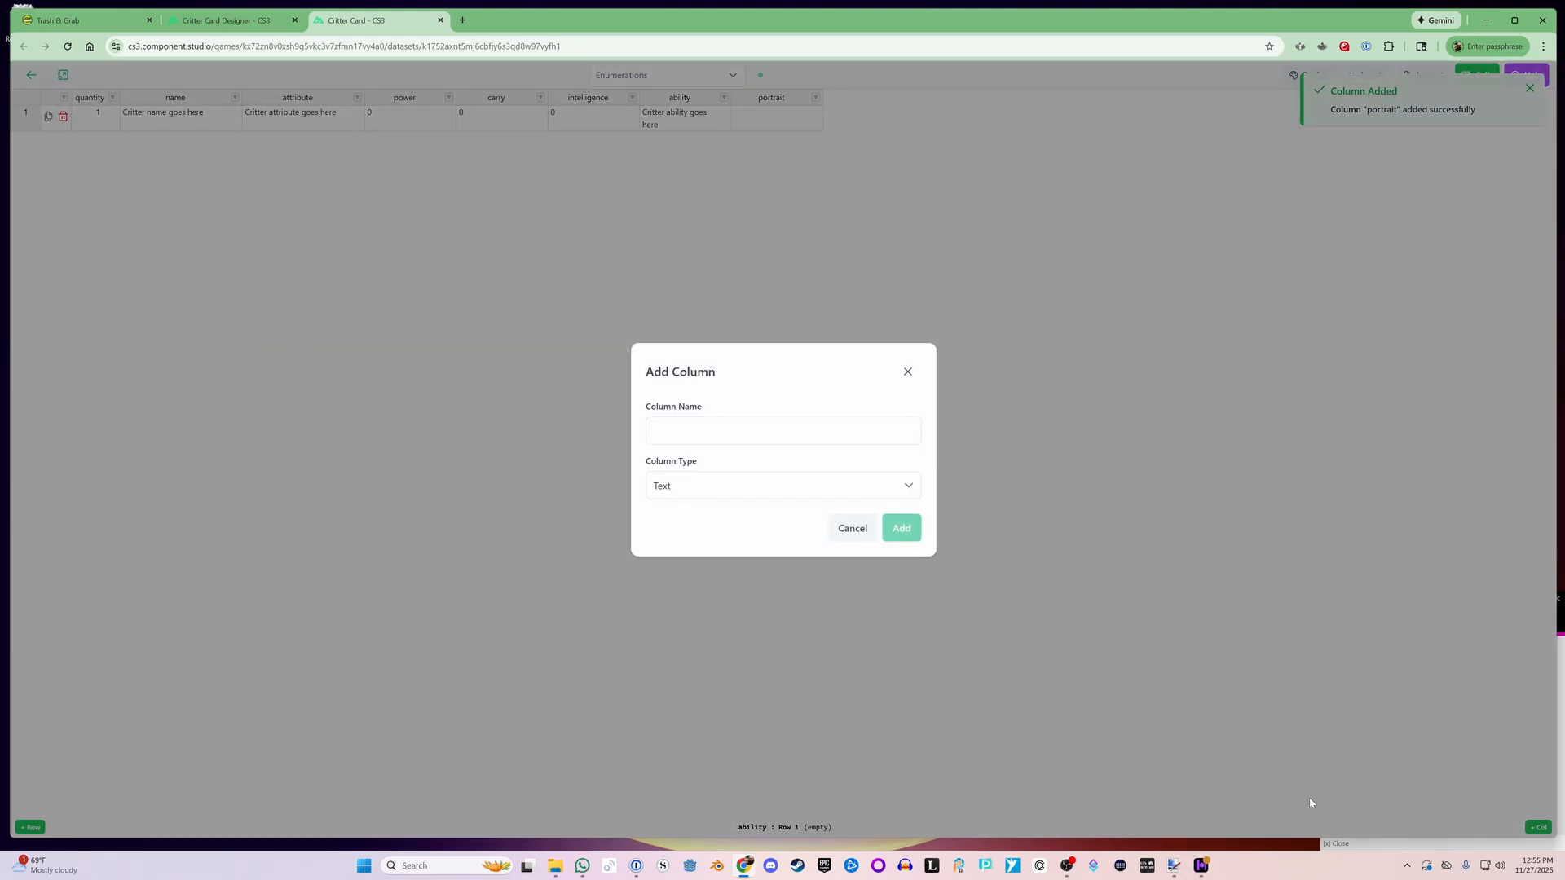
left_click(722, 494)
left_click(688, 627)
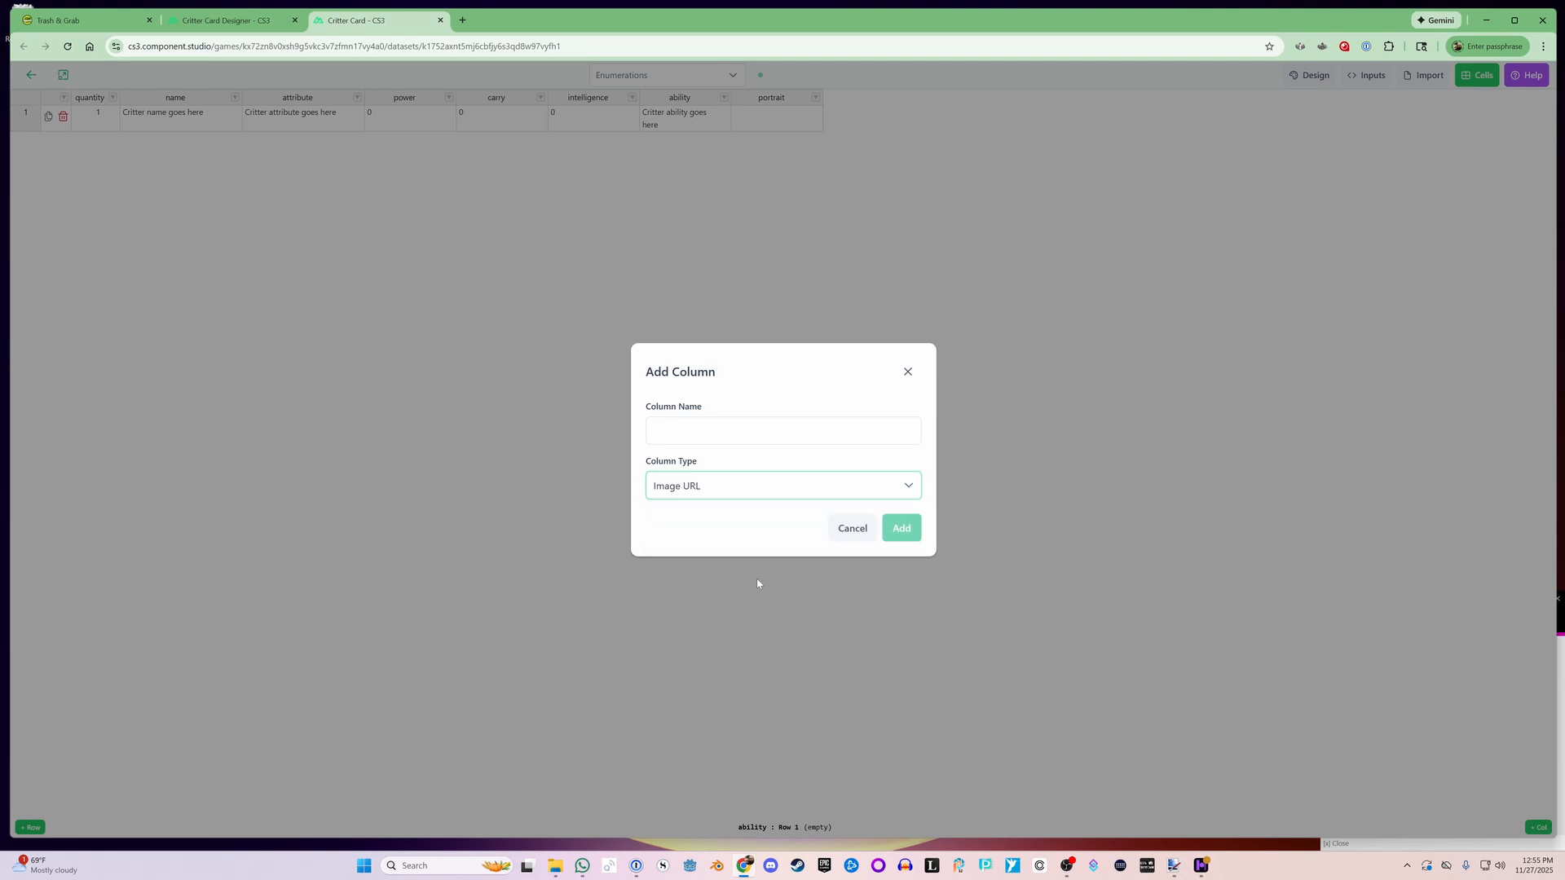
type("bonus_trash_icon")
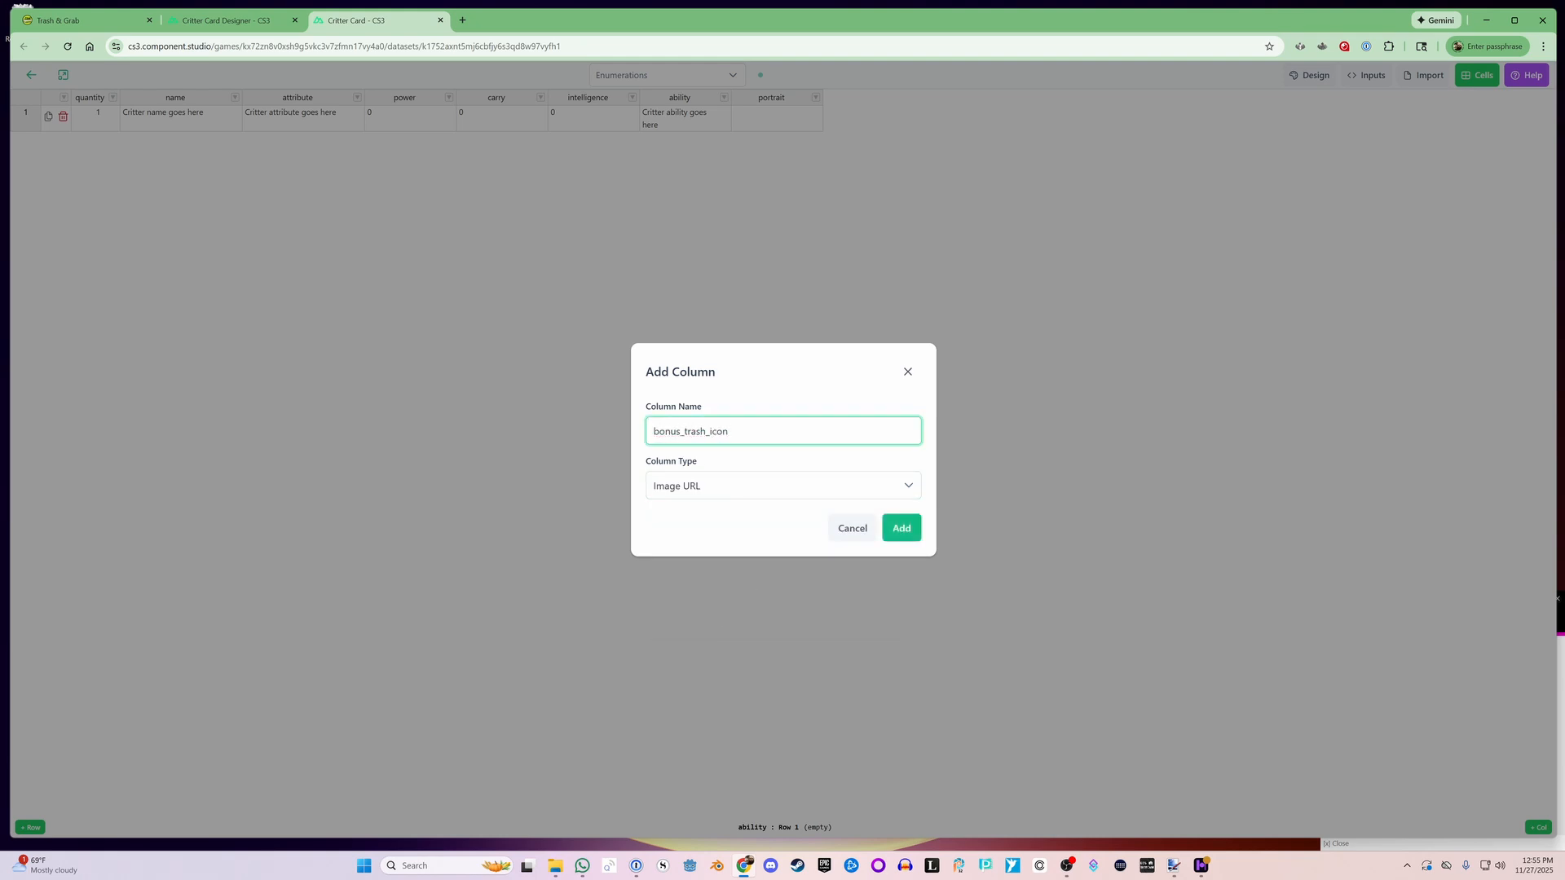
left_click(902, 528)
Replace the Bonus_Trash_Icon layer's image in the card design with the row variable {{ row.bonus_trash_icon }} and close the image editor.
left_click(229, 19)
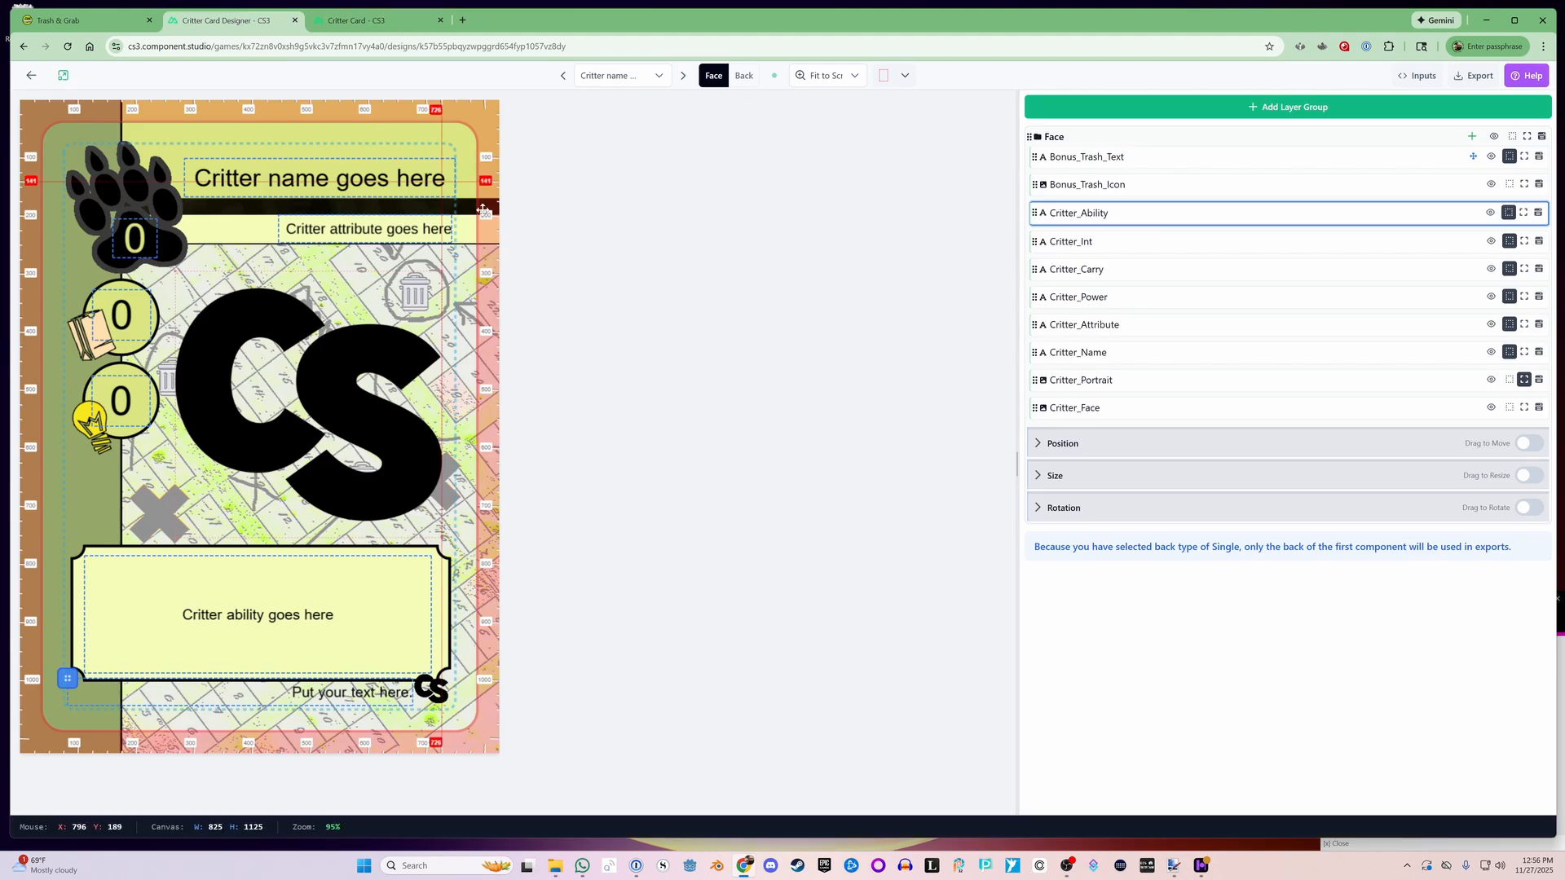
left_click(1378, 185)
left_click(1409, 216)
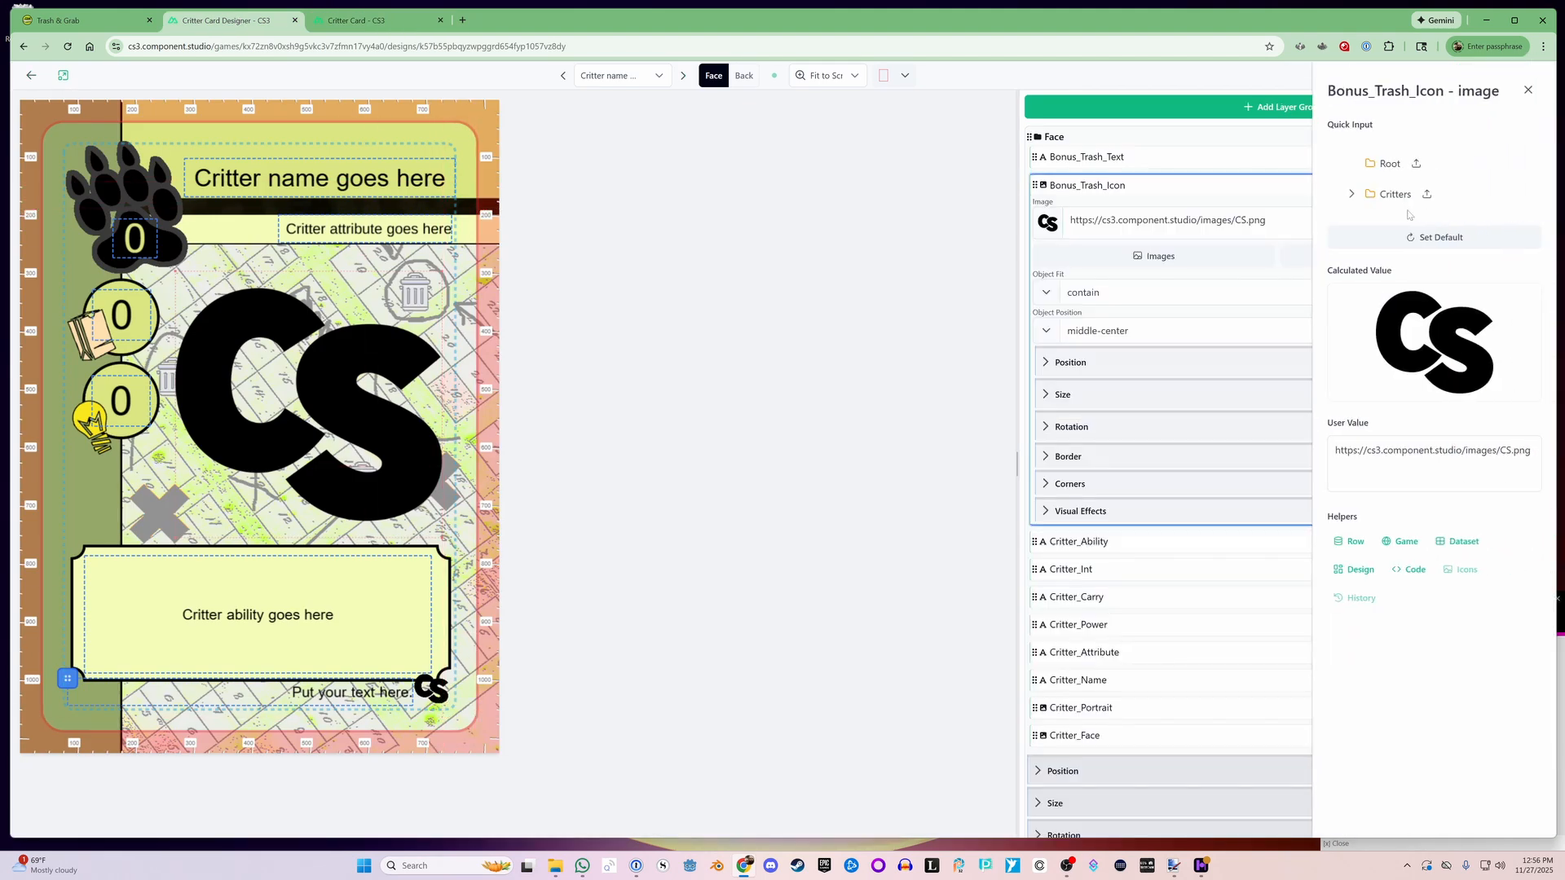
left_click(1348, 547)
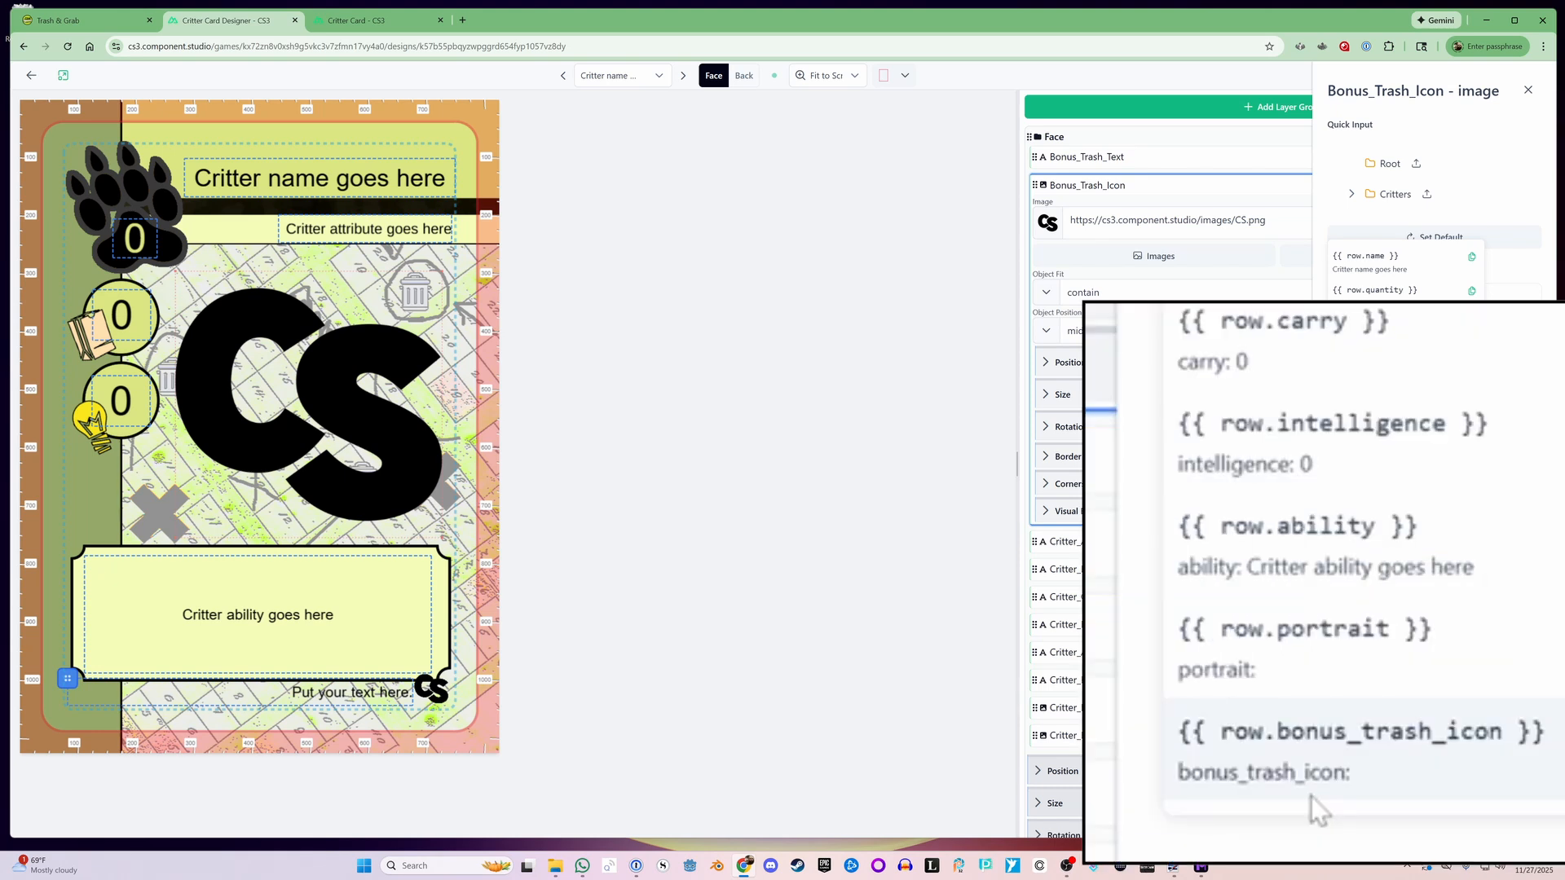
left_click(1332, 766)
left_click(587, 471)
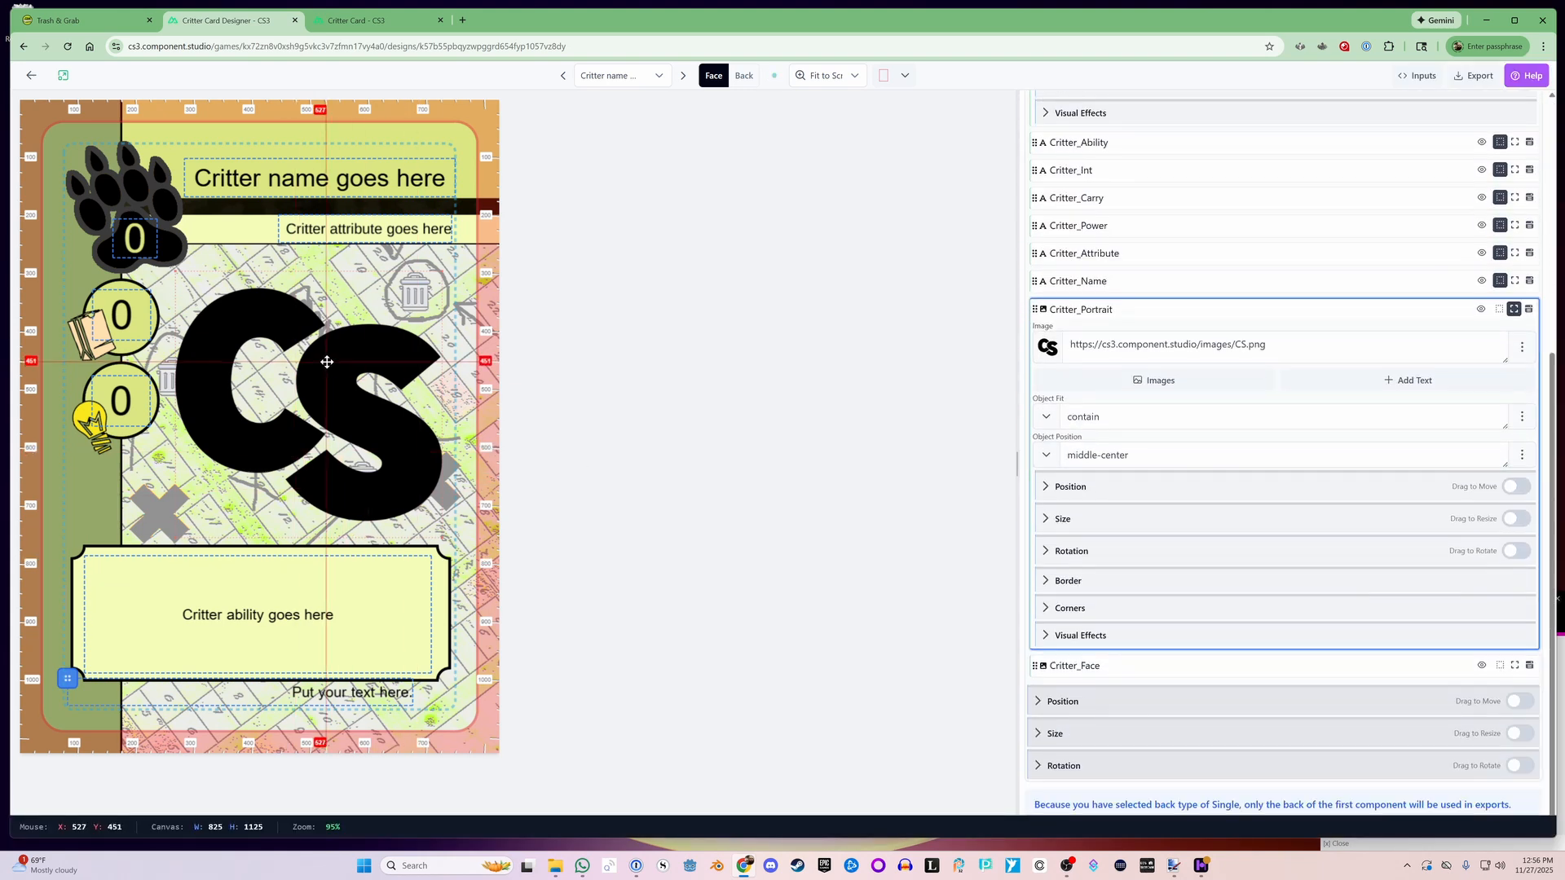
Replace the Critter_Portrait layer's image with the row variable {{ row.portrait }} and close the image editor.
key("ctrl+Tab")
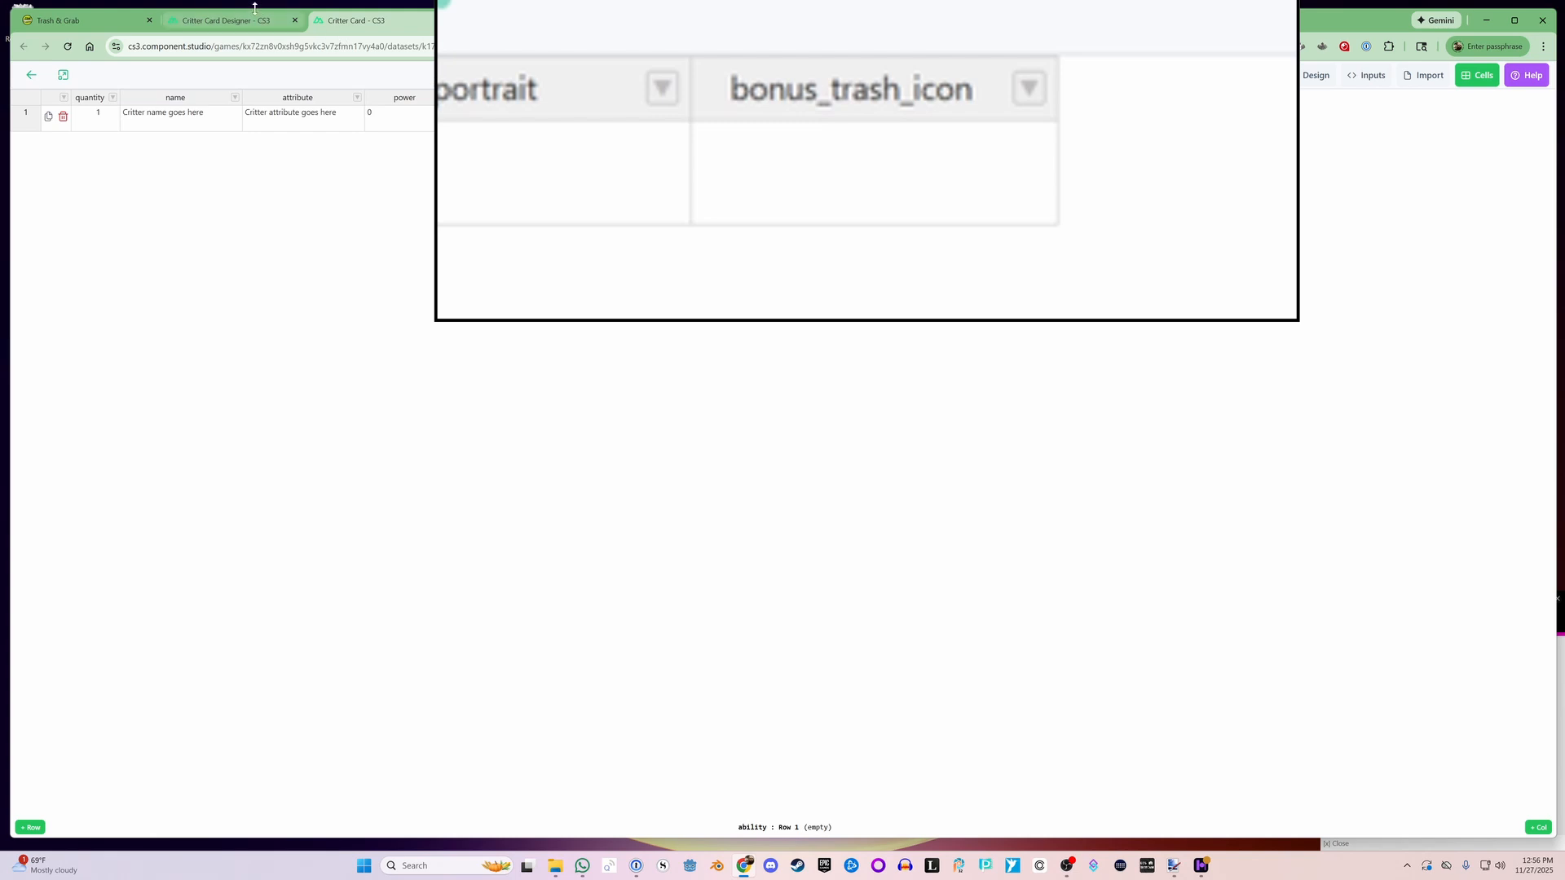
mouse_move(656, 206)
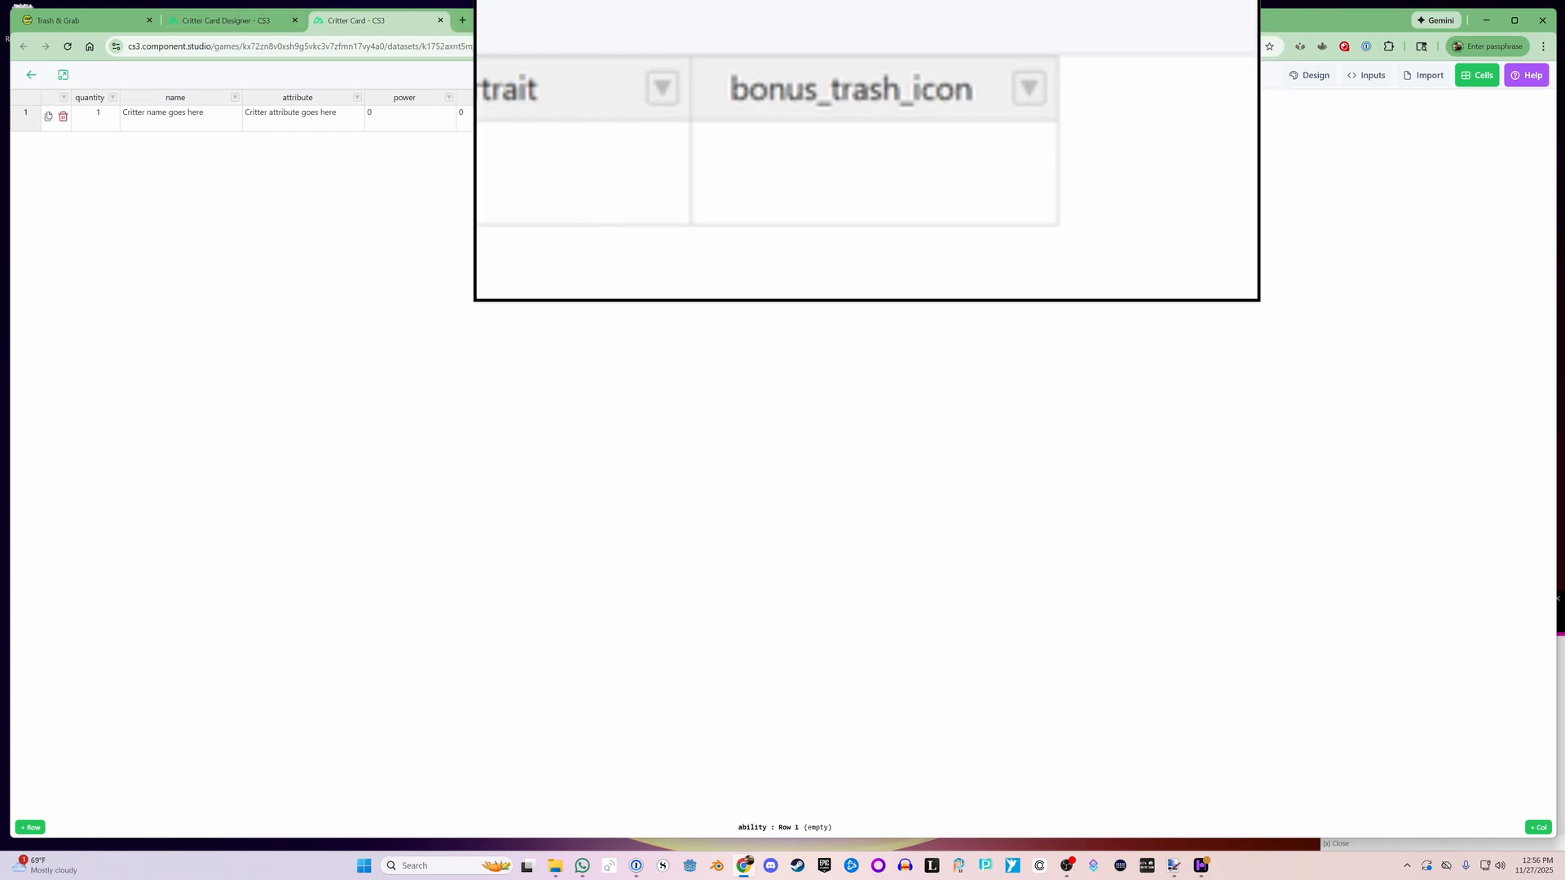
left_click(226, 21)
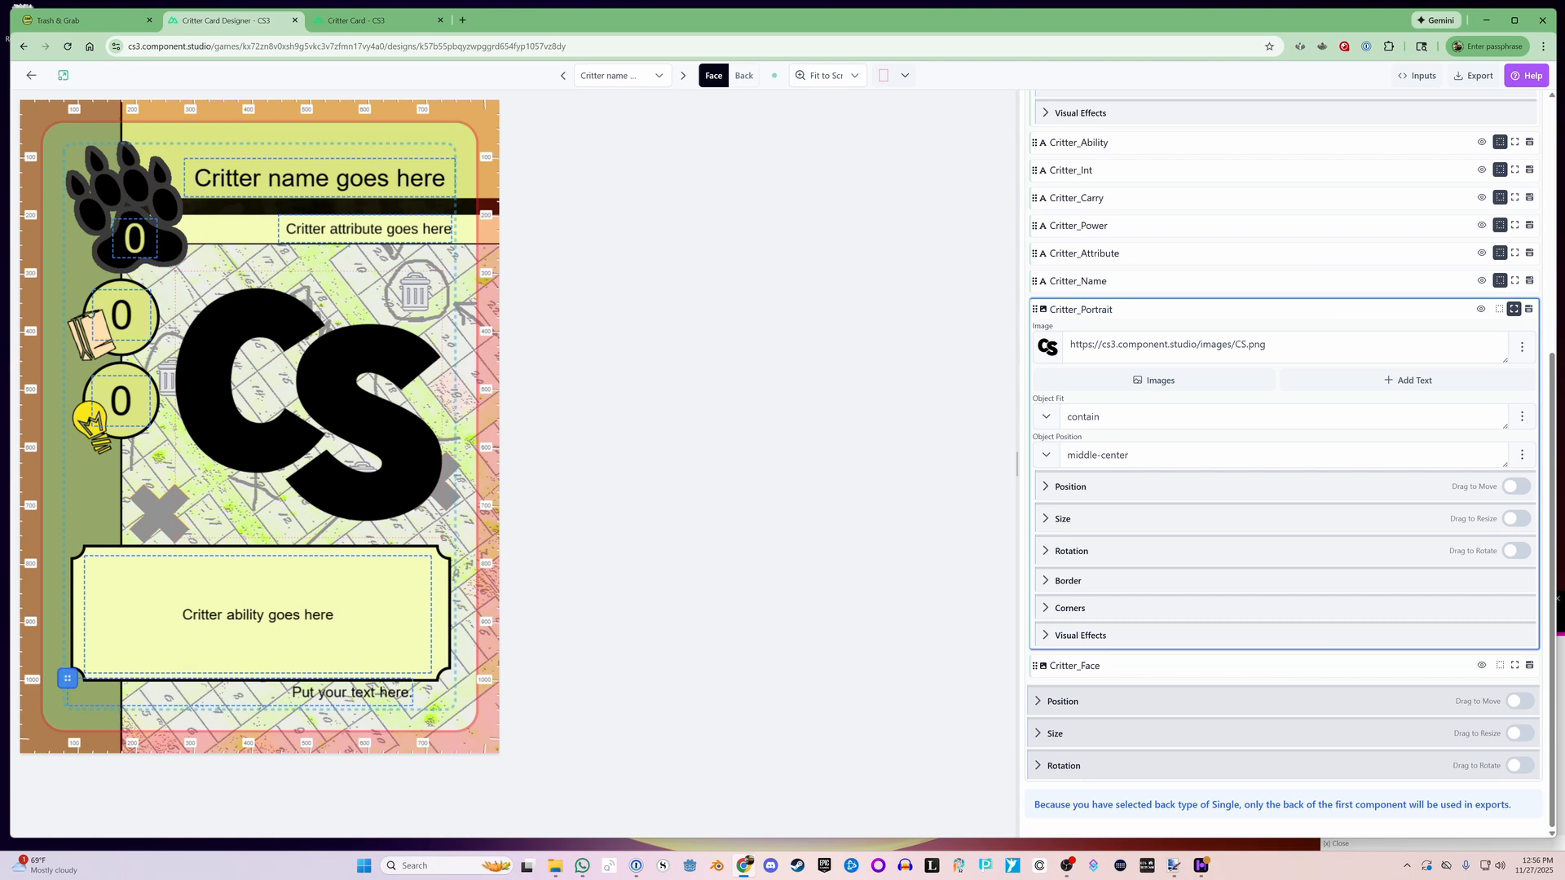
left_click(1522, 347)
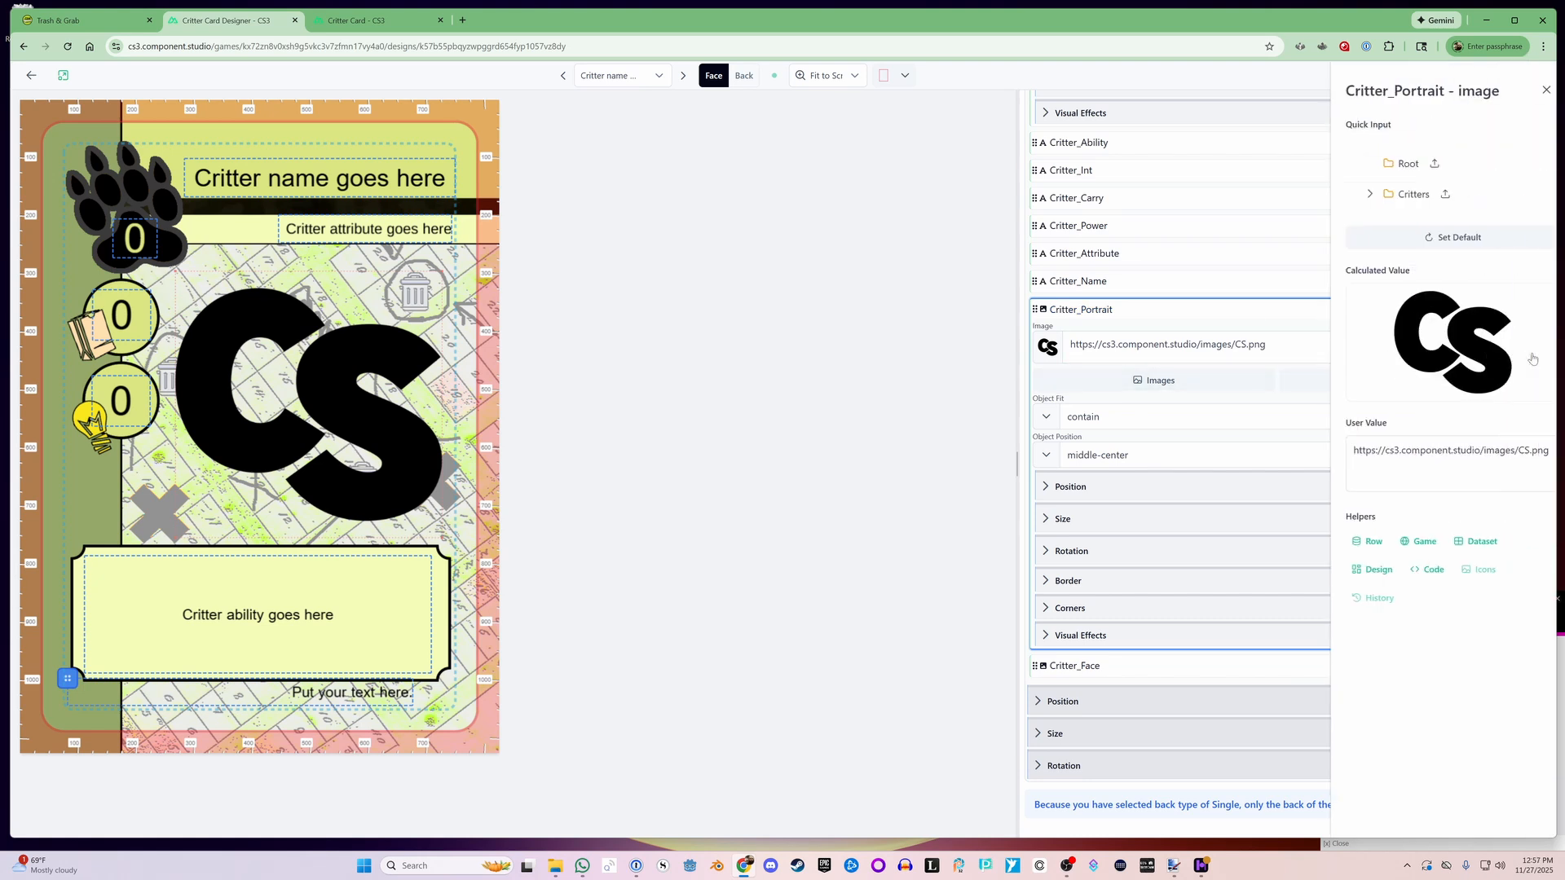
left_click(1347, 541)
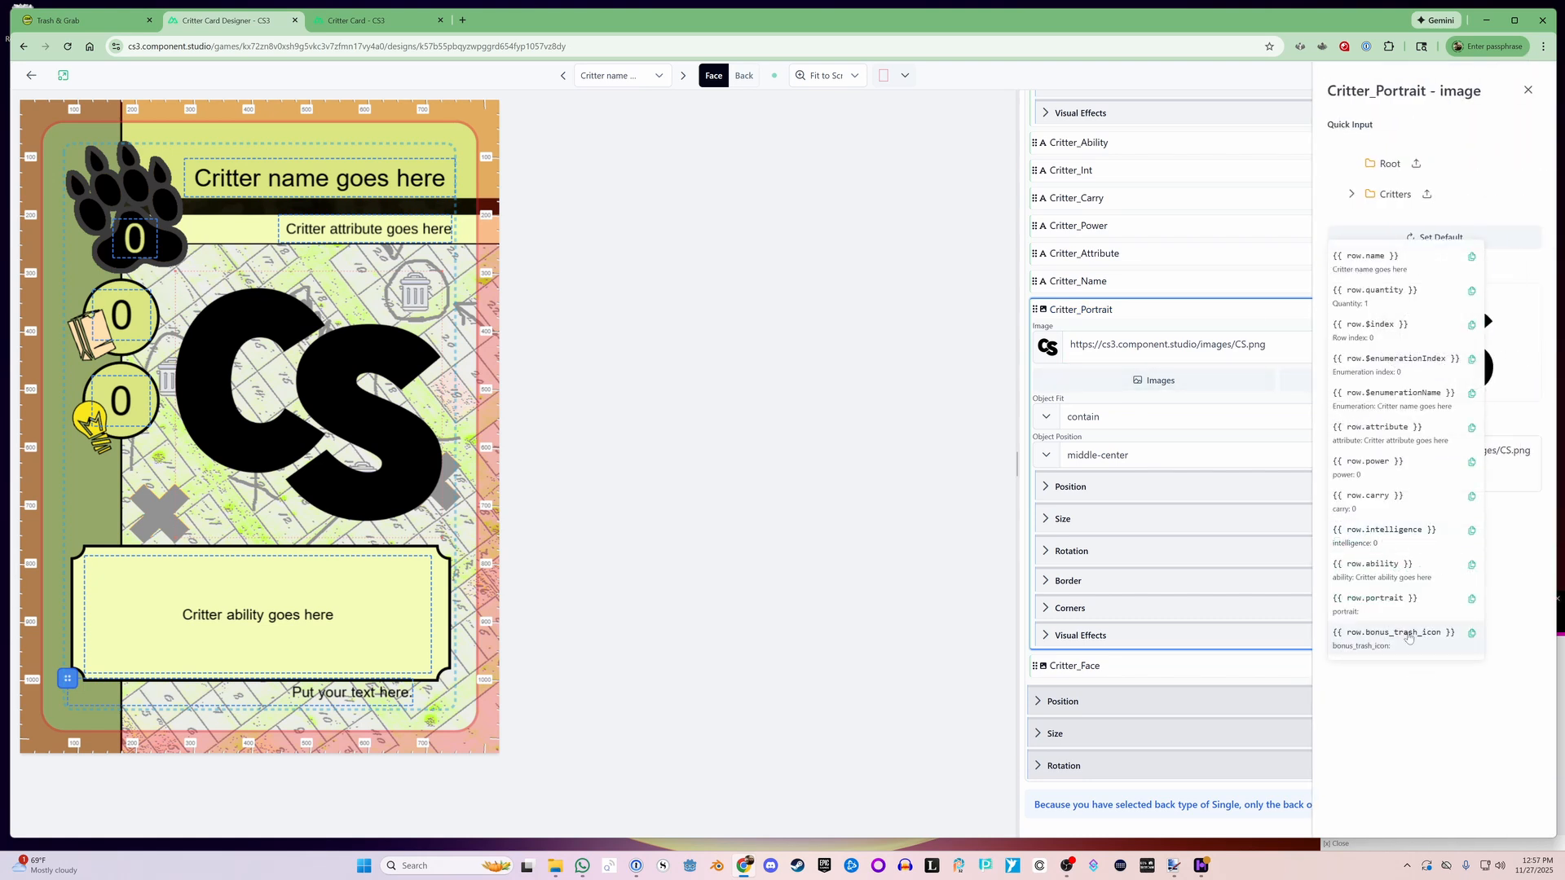
left_click(1374, 607)
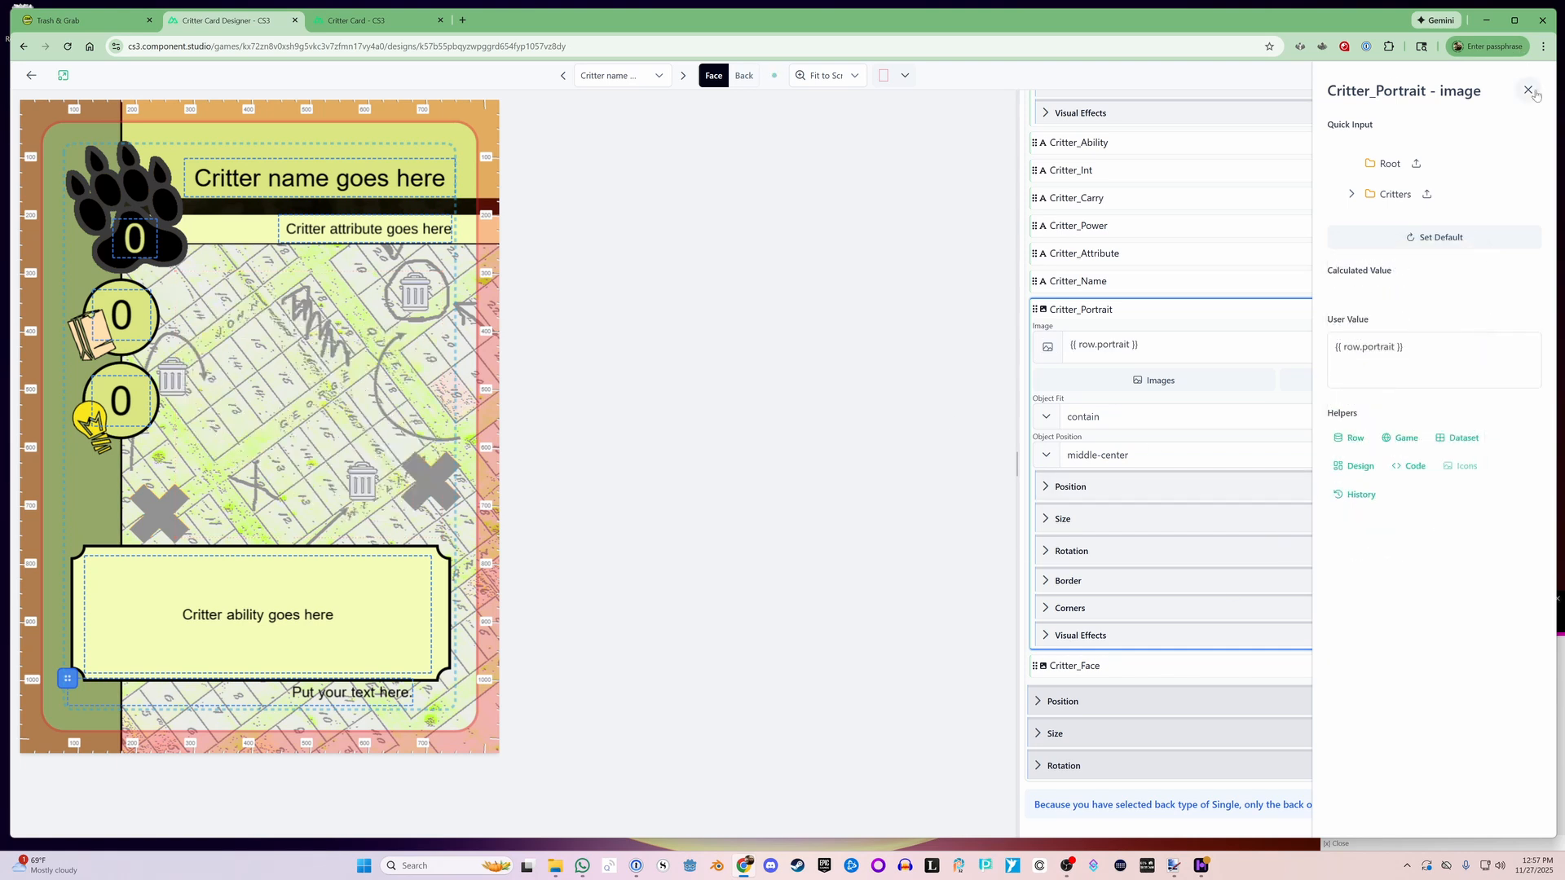
key("Escape")
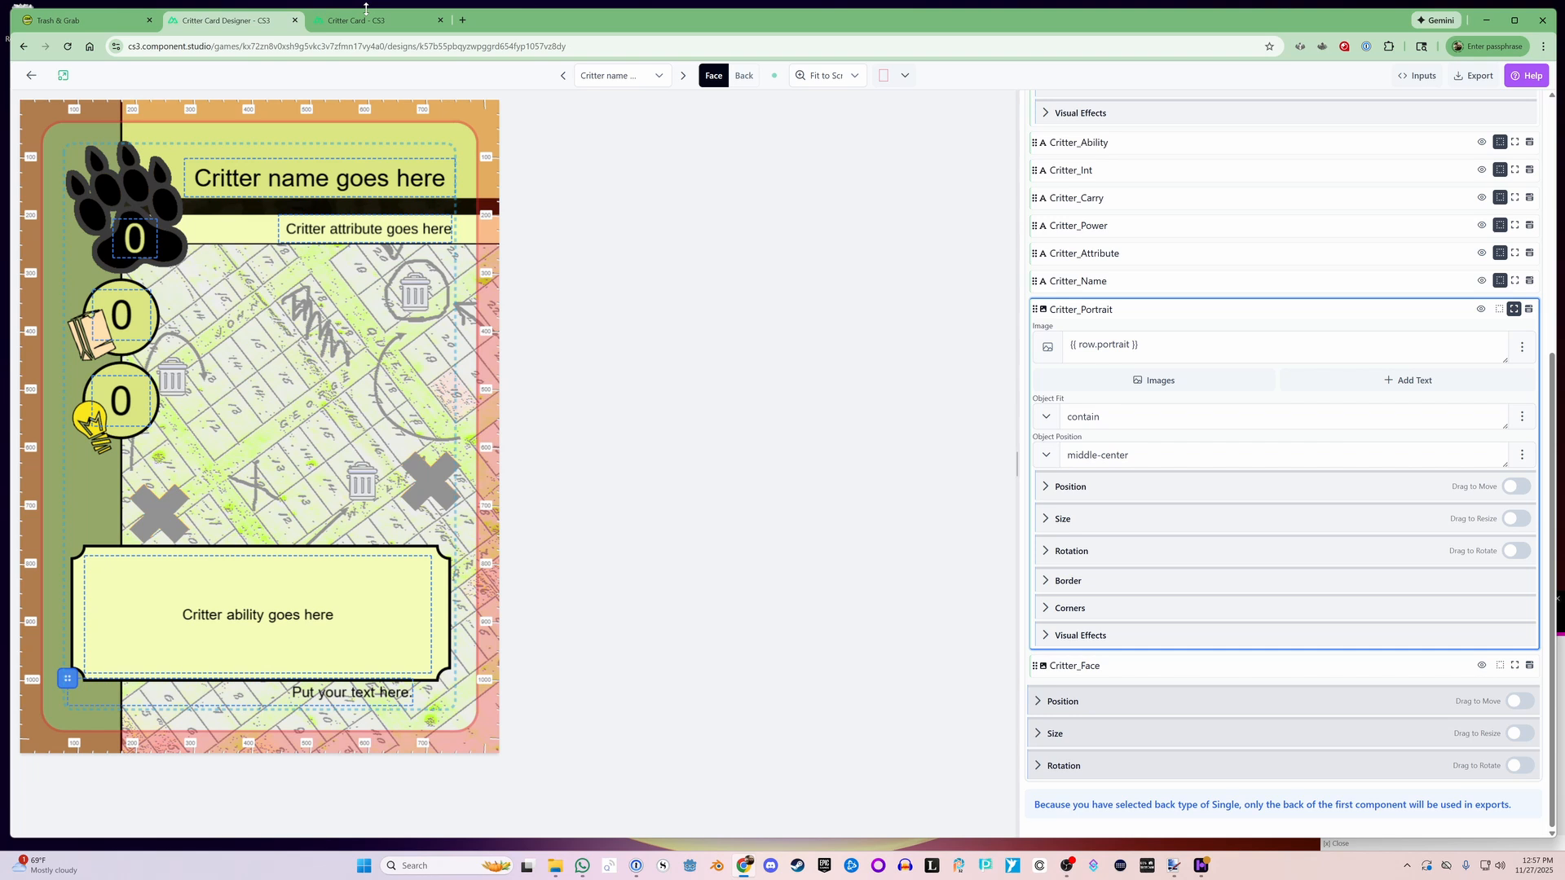
Set the first row's portrait value to the Opossum image from the Critters folder and view the card design.
left_click(367, 20)
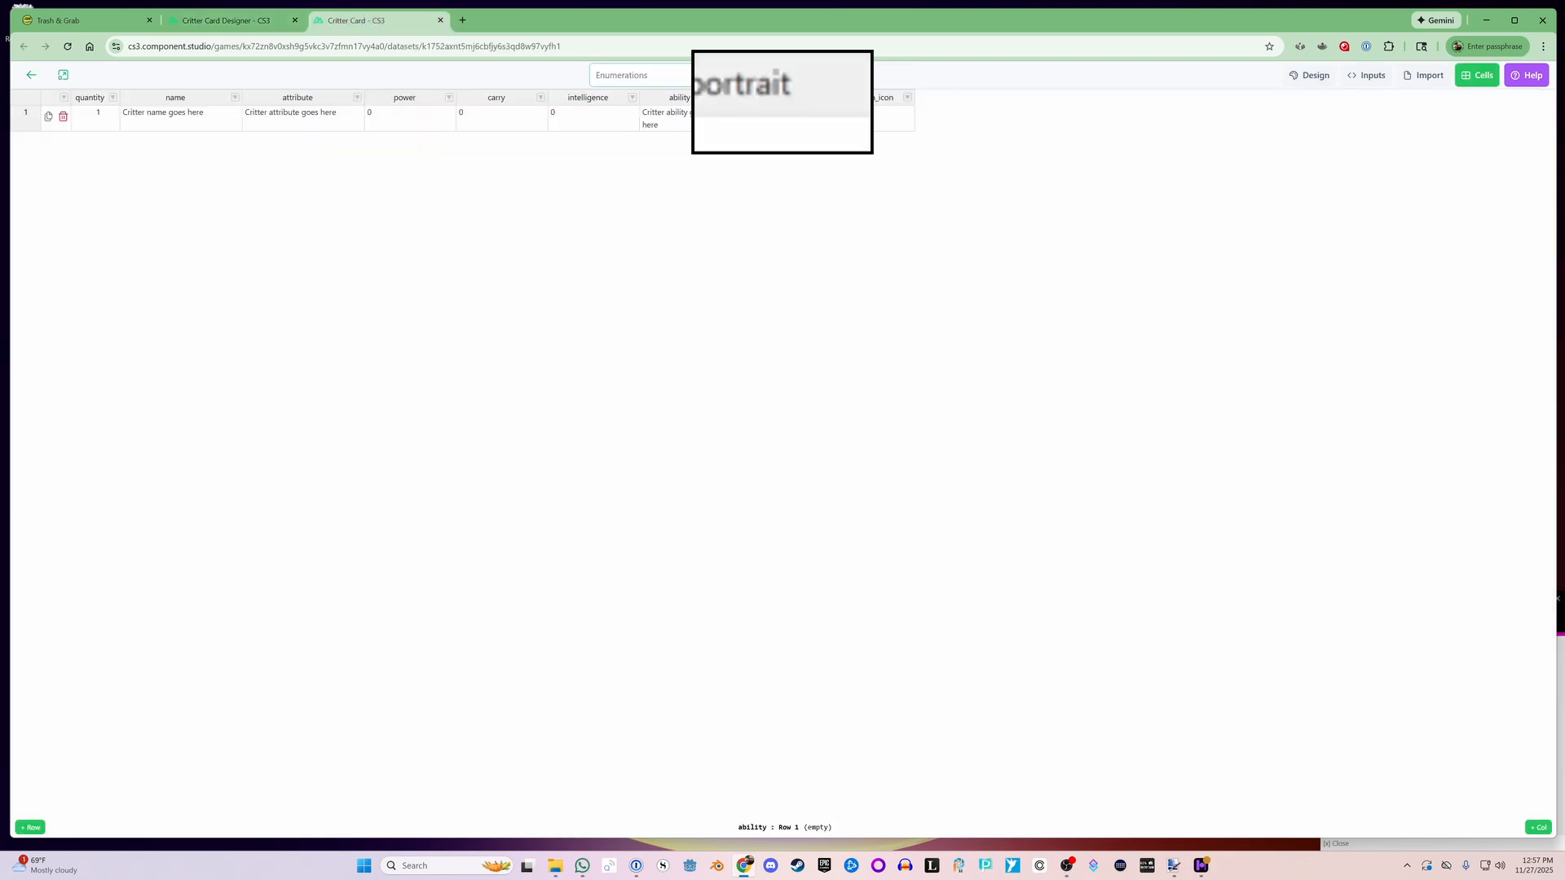
left_click(817, 124)
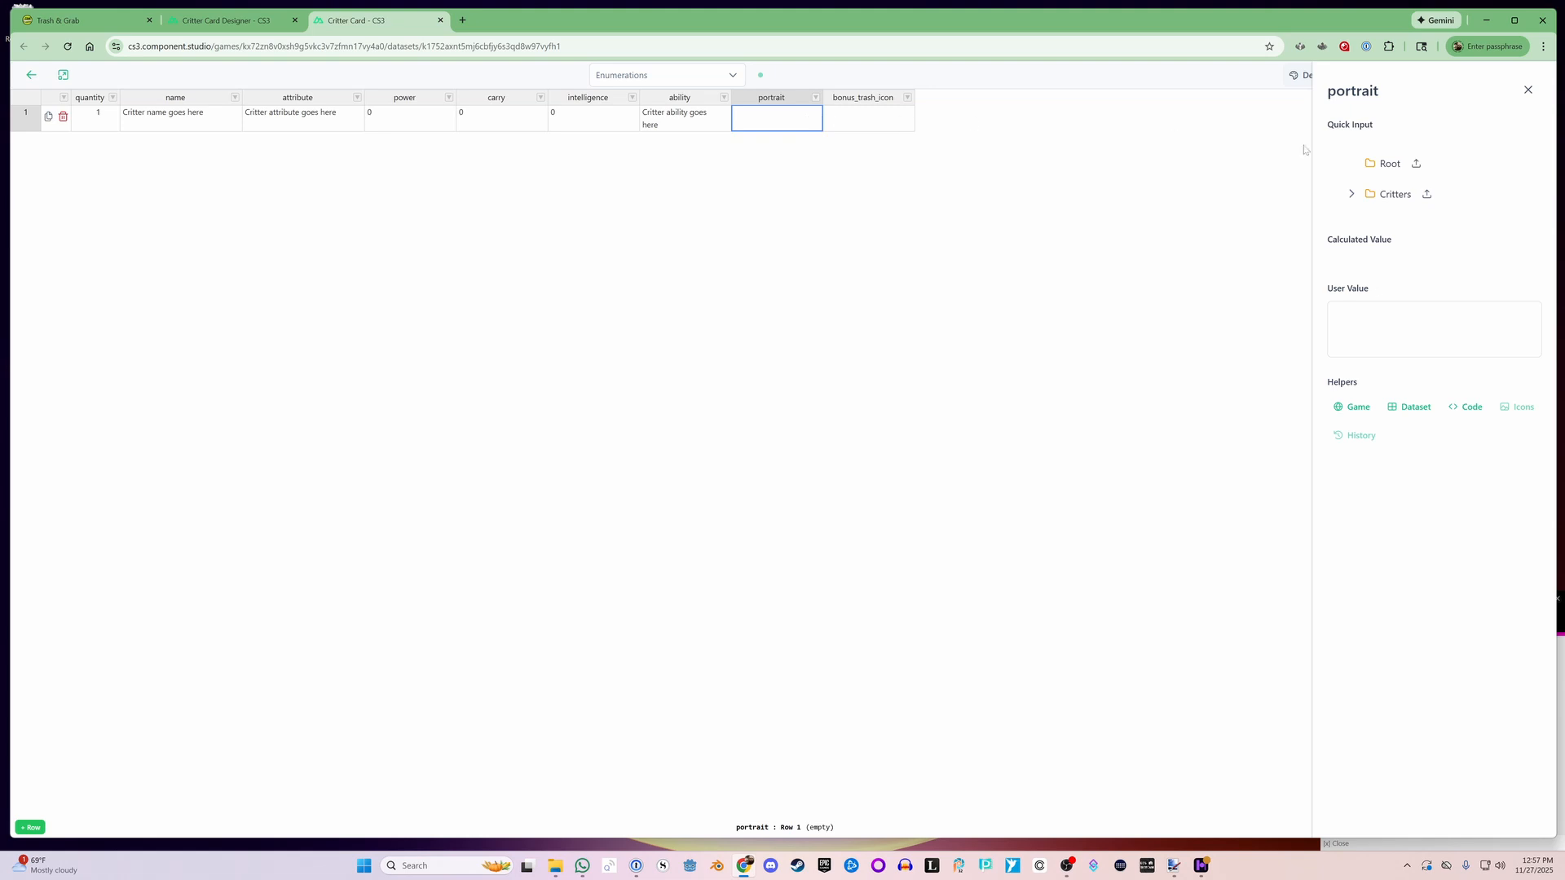
left_click(1352, 195)
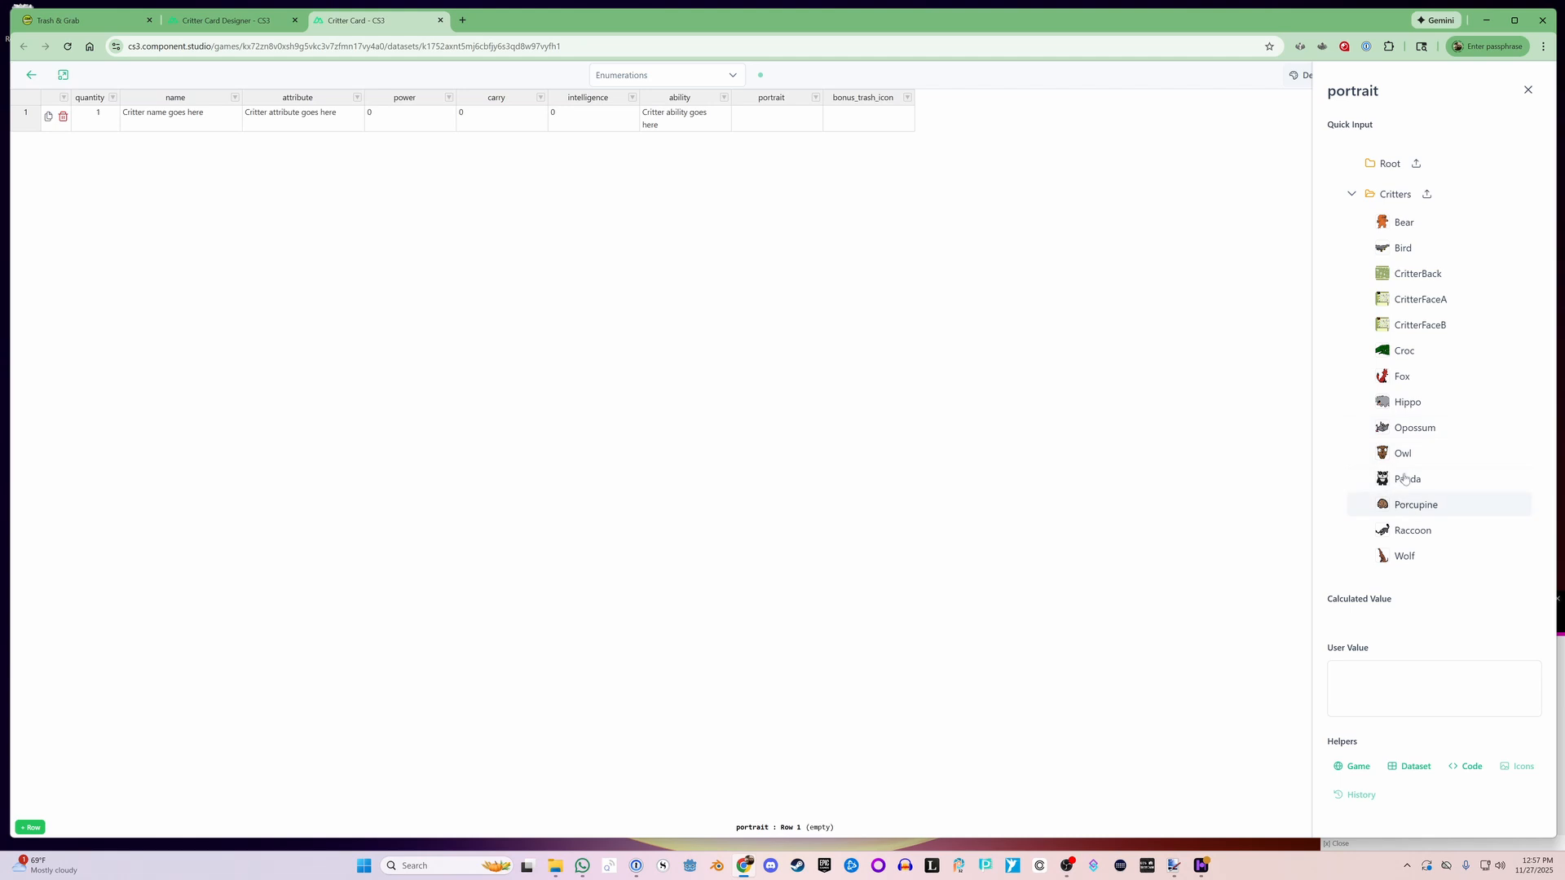
left_click(1388, 432)
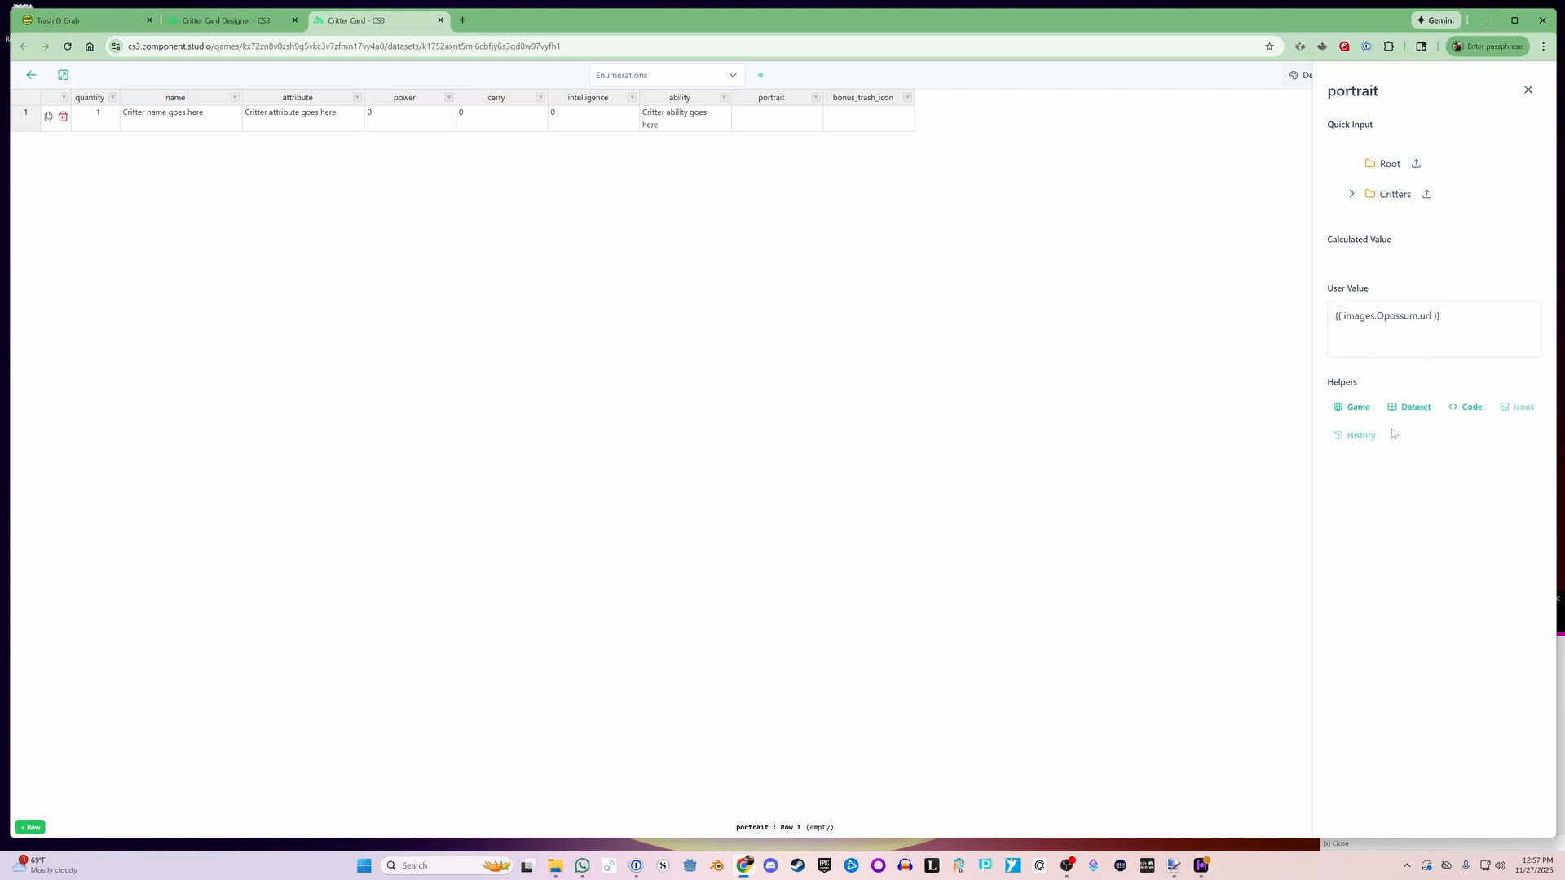
left_click(267, 11)
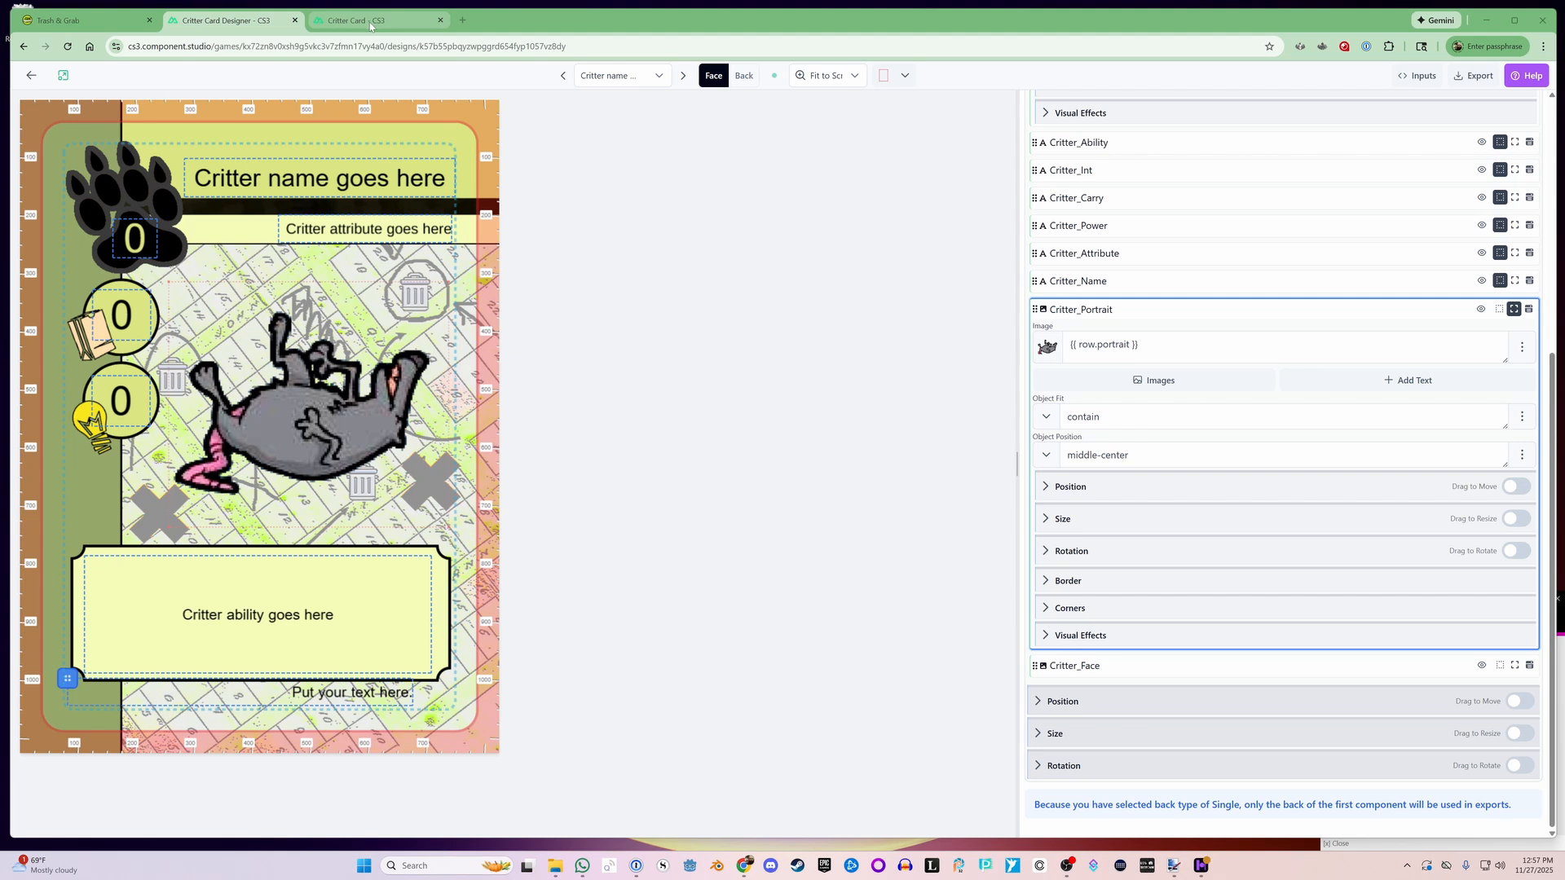
Look through the Critters folder for an image for the first row's bonus_trash_icon cell.
left_click(371, 23)
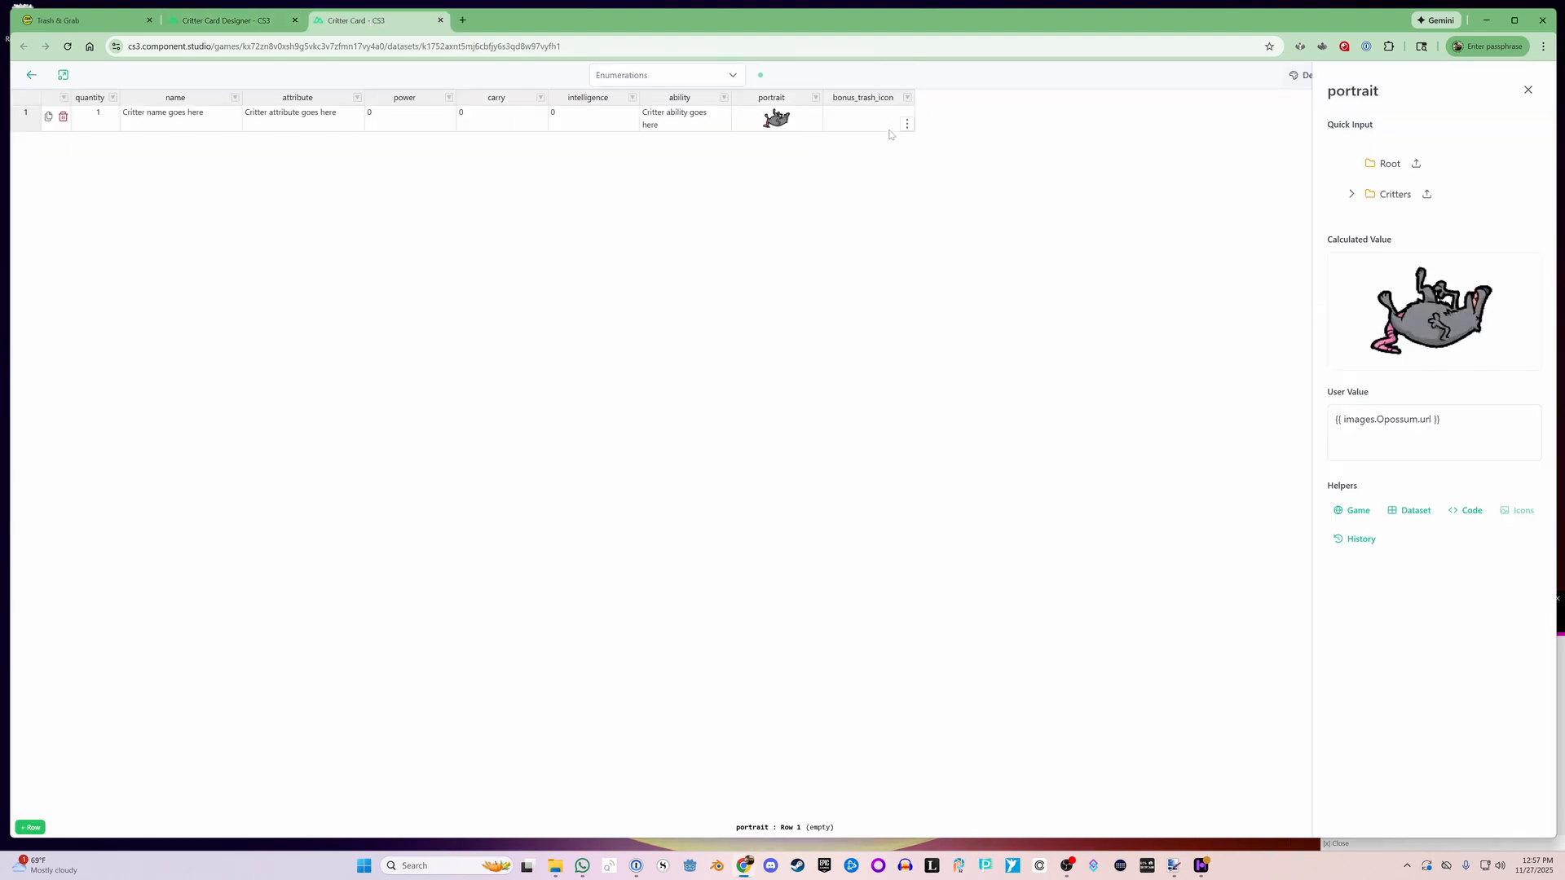
left_click(907, 124)
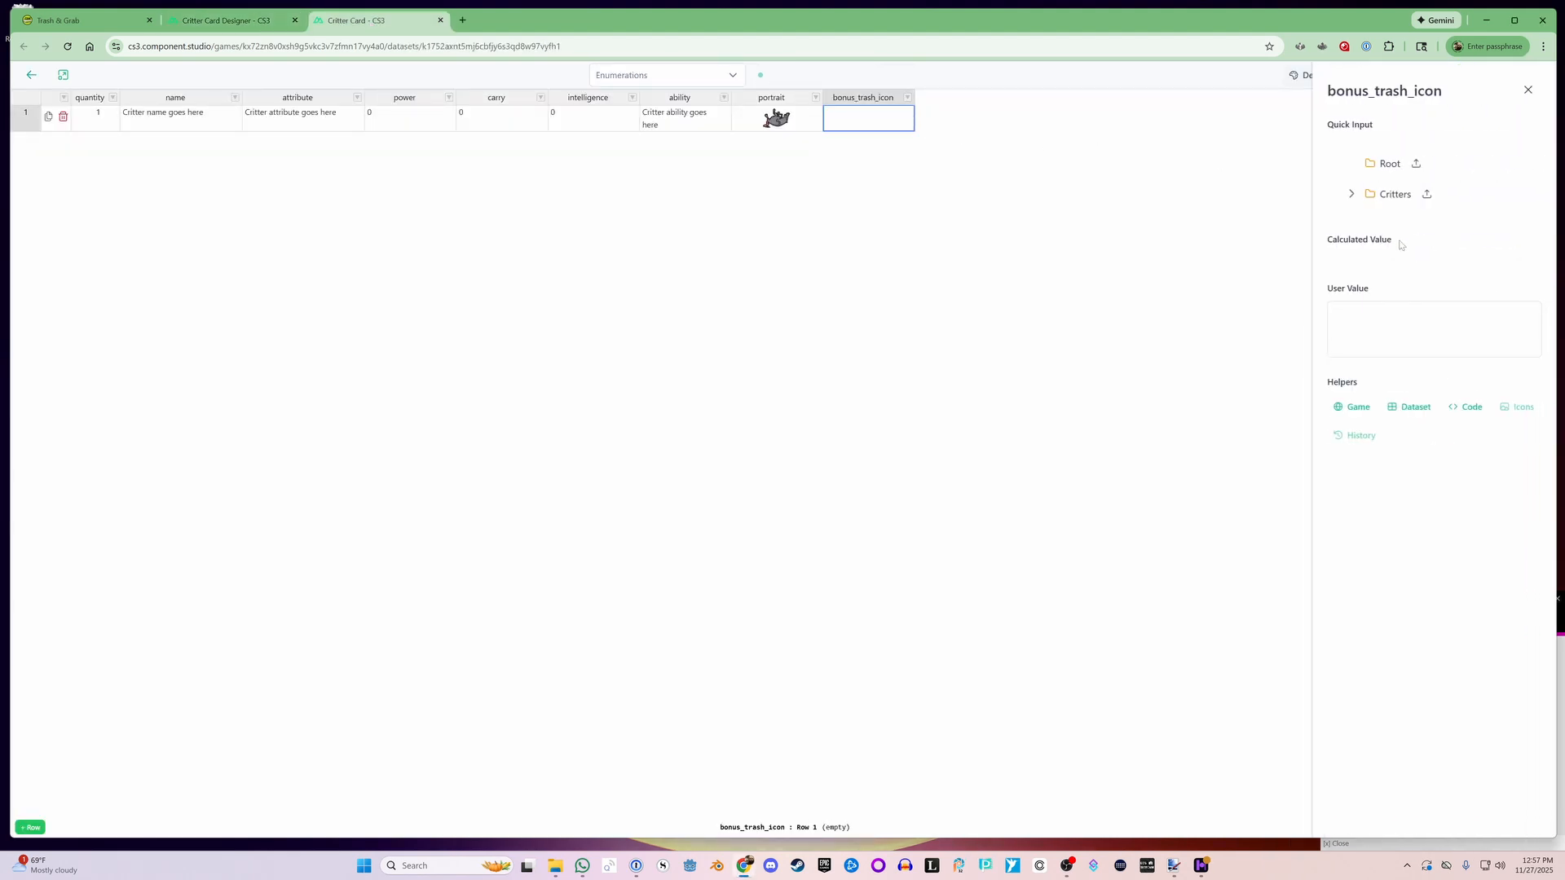
left_click(1352, 194)
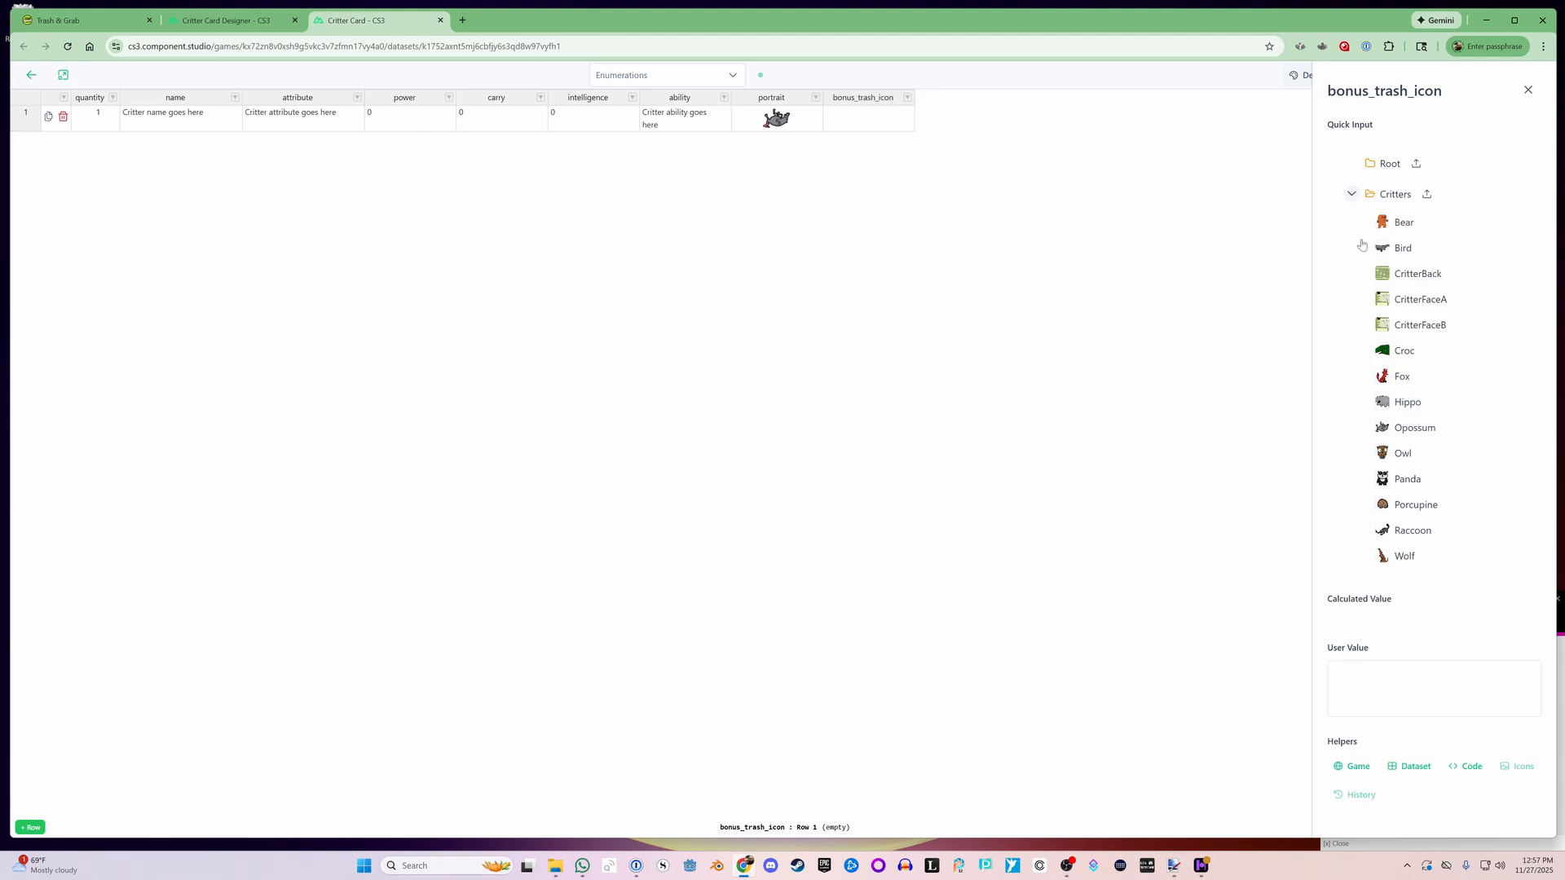
left_click(1351, 194)
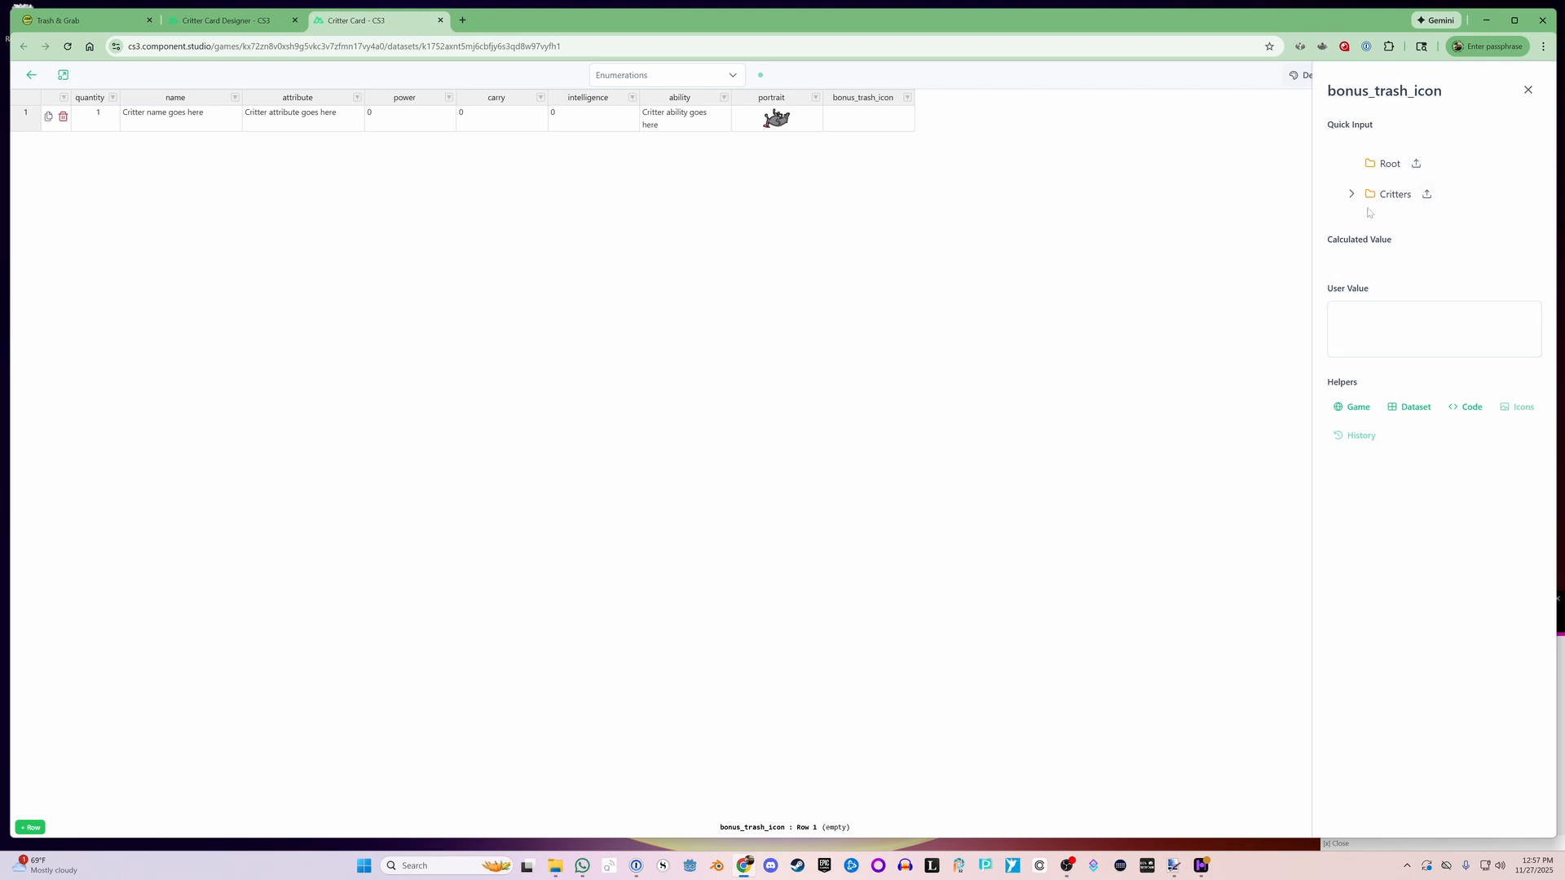
Create a new image folder named Trash in the game's image library.
left_click(229, 19)
left_click(59, 249)
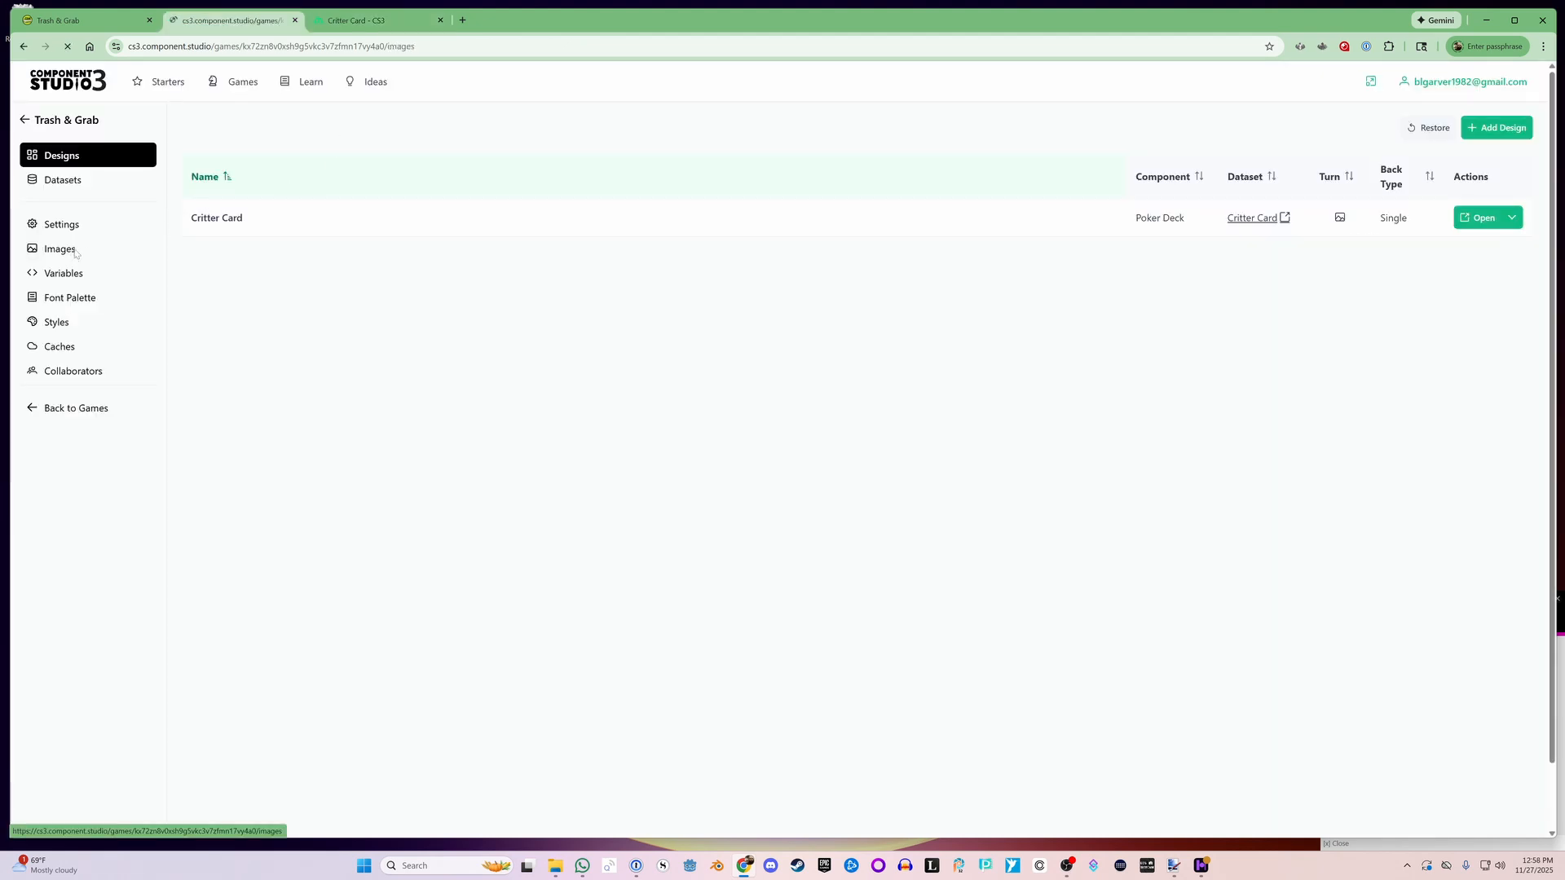
left_click(410, 130)
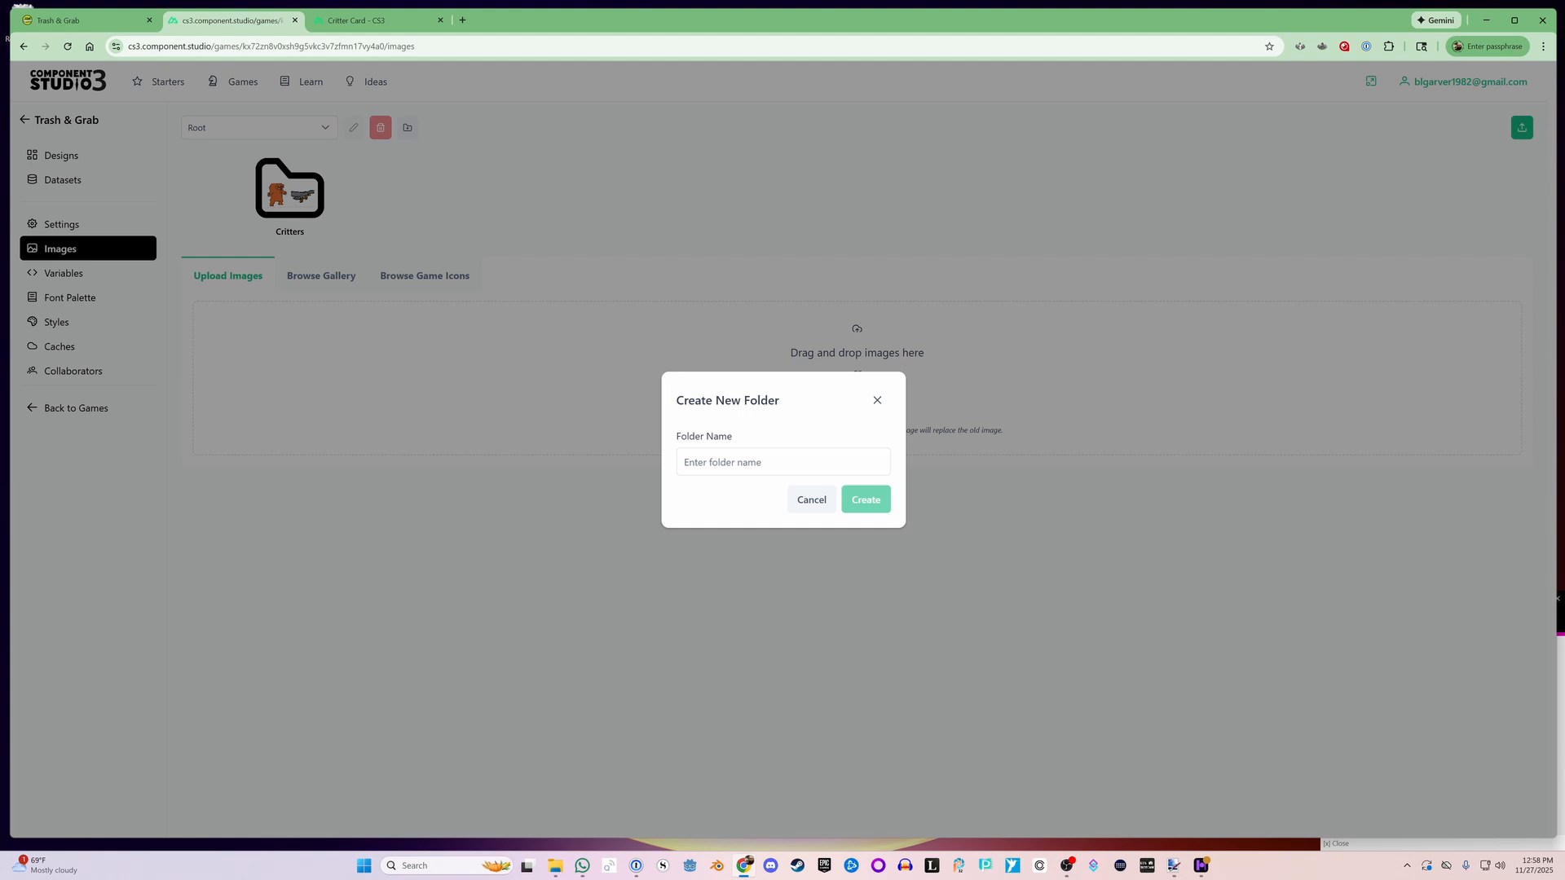
left_click(723, 462)
type("Tr")
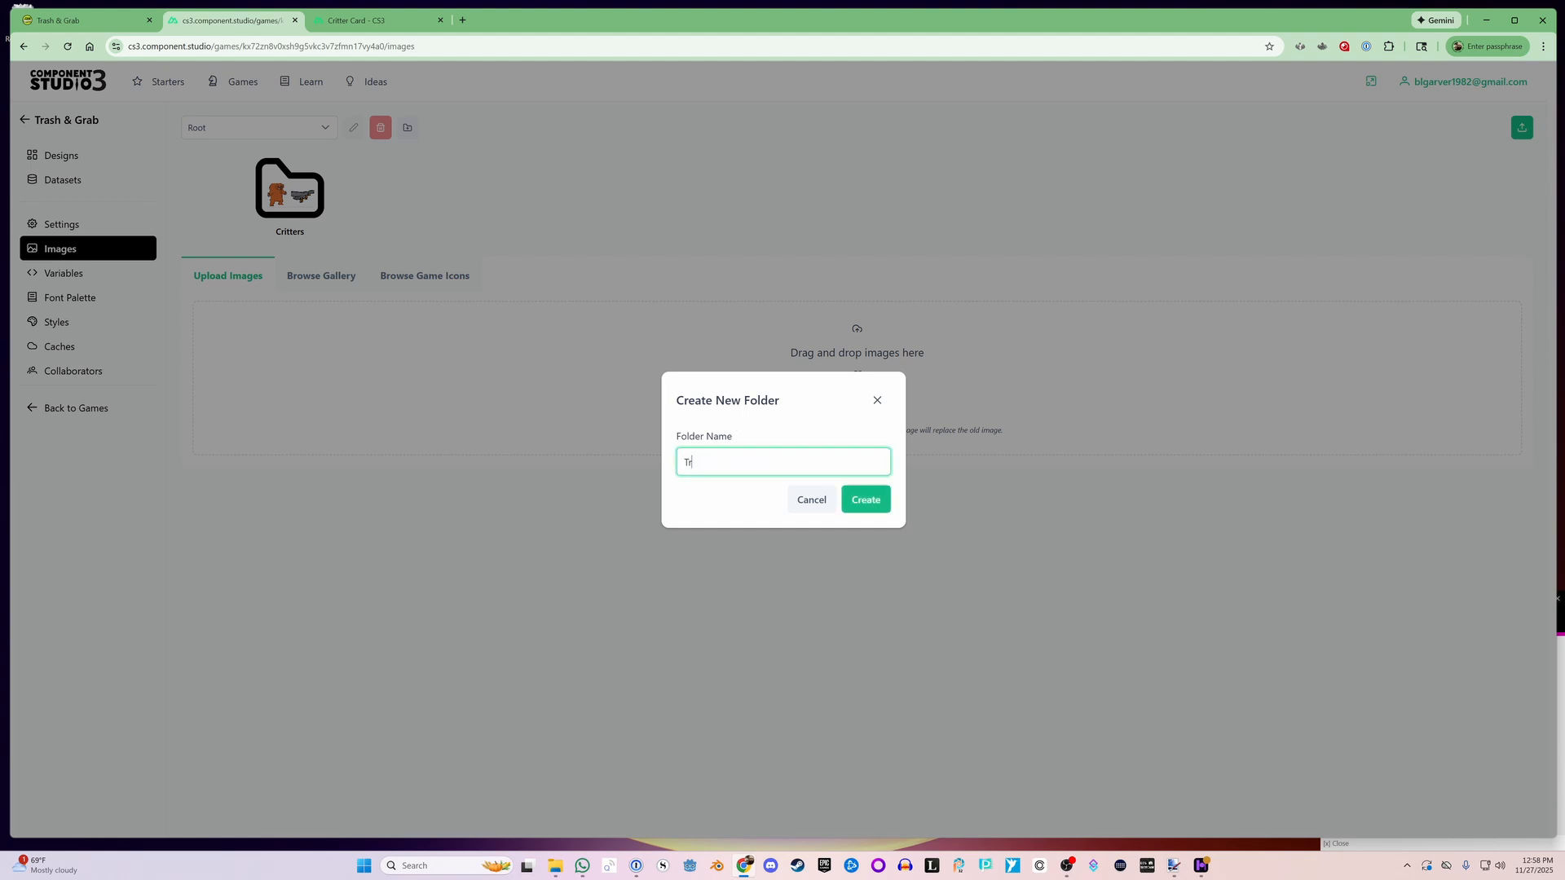
type("ash")
key("Return")
Upload all images from Bacon through Trash_Face_Bonus in the local Trash art folder to the new Trash image folder.
left_click(857, 436)
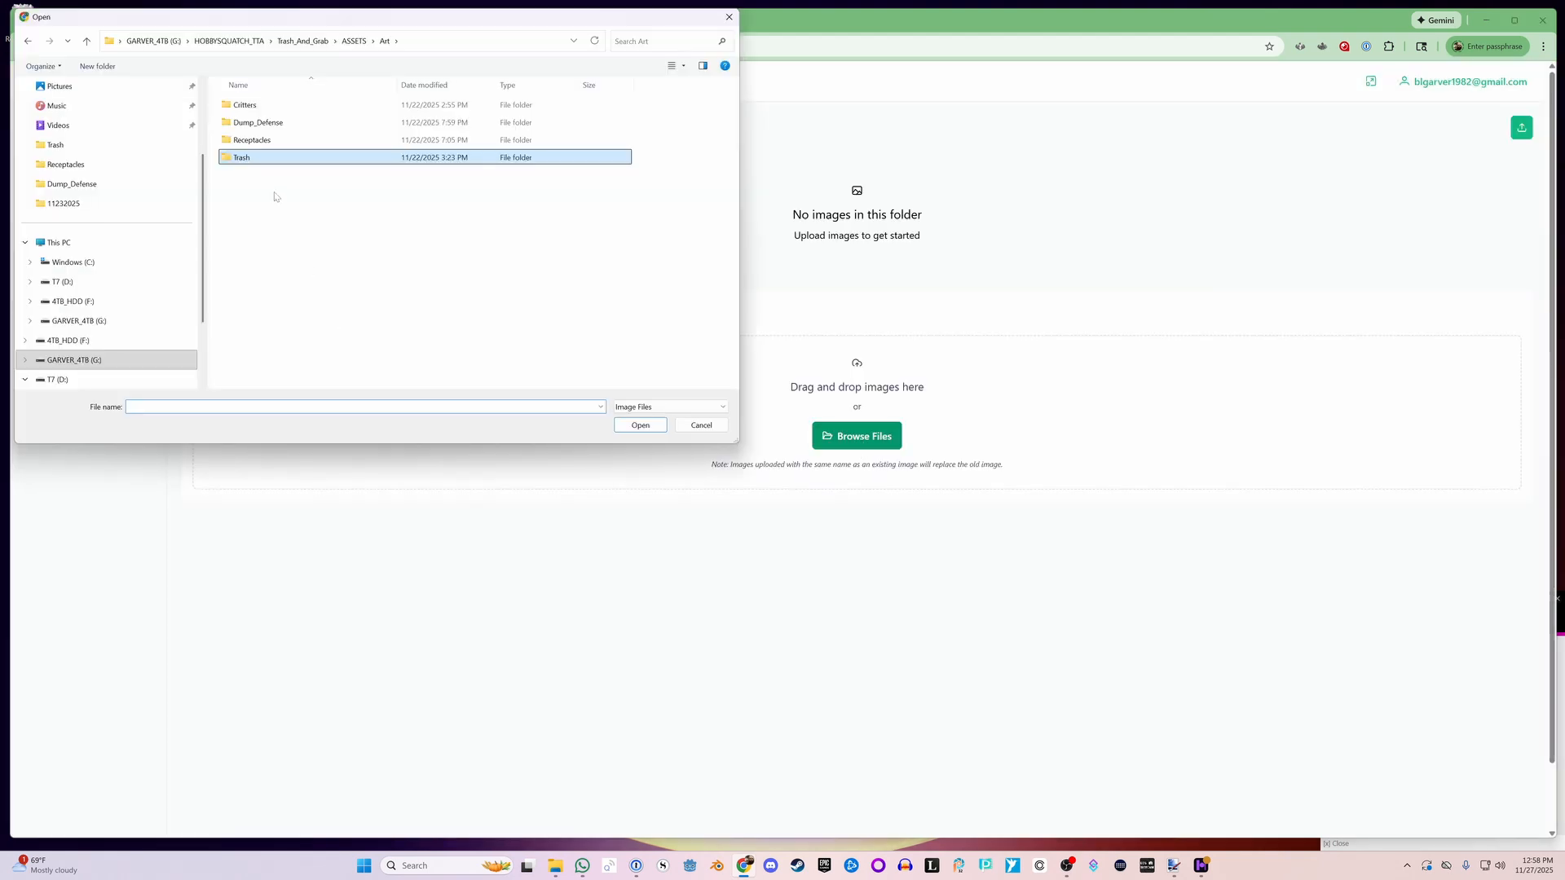
left_click(252, 110)
scroll(473, 270, "down", 2)
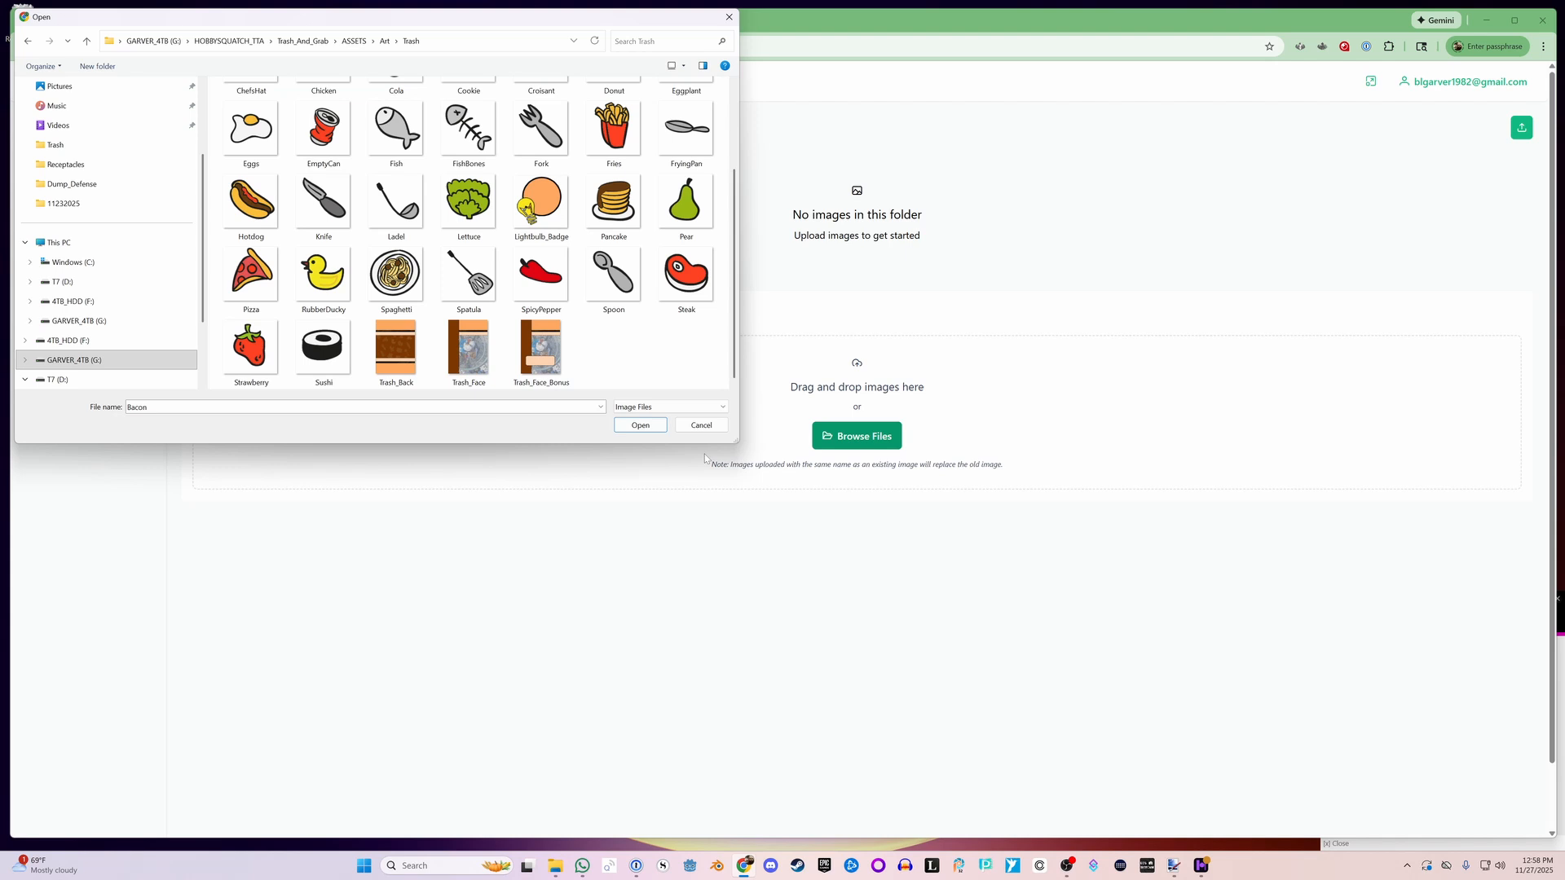
left_click(541, 352, "shift")
left_click(640, 424)
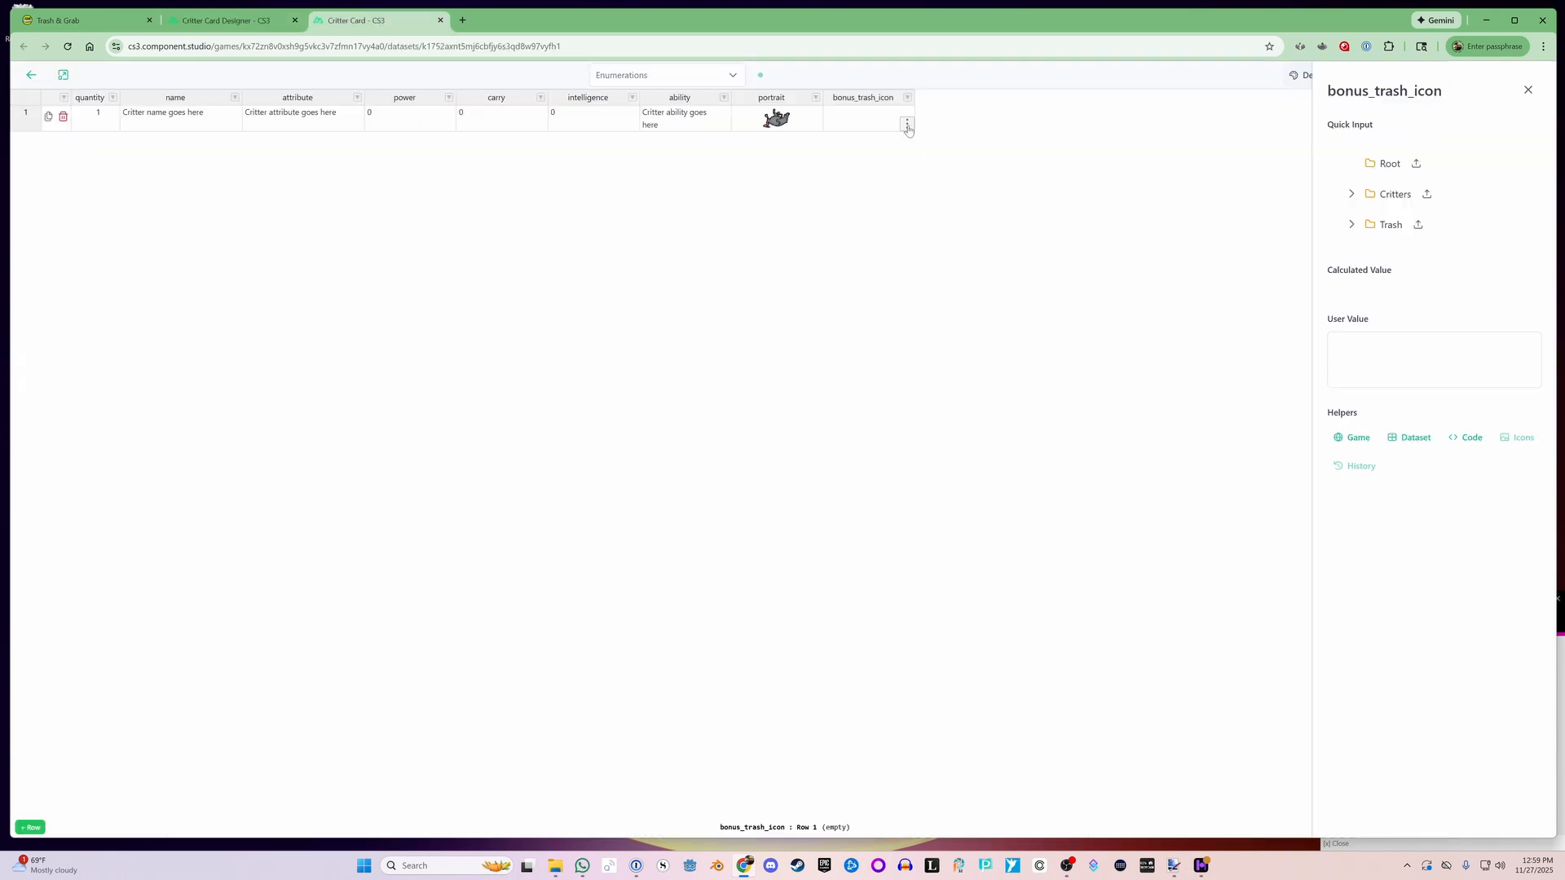
Set the first row's bonus_trash_icon value to the Banana image from the Trash folder and view the card design.
left_click(908, 129)
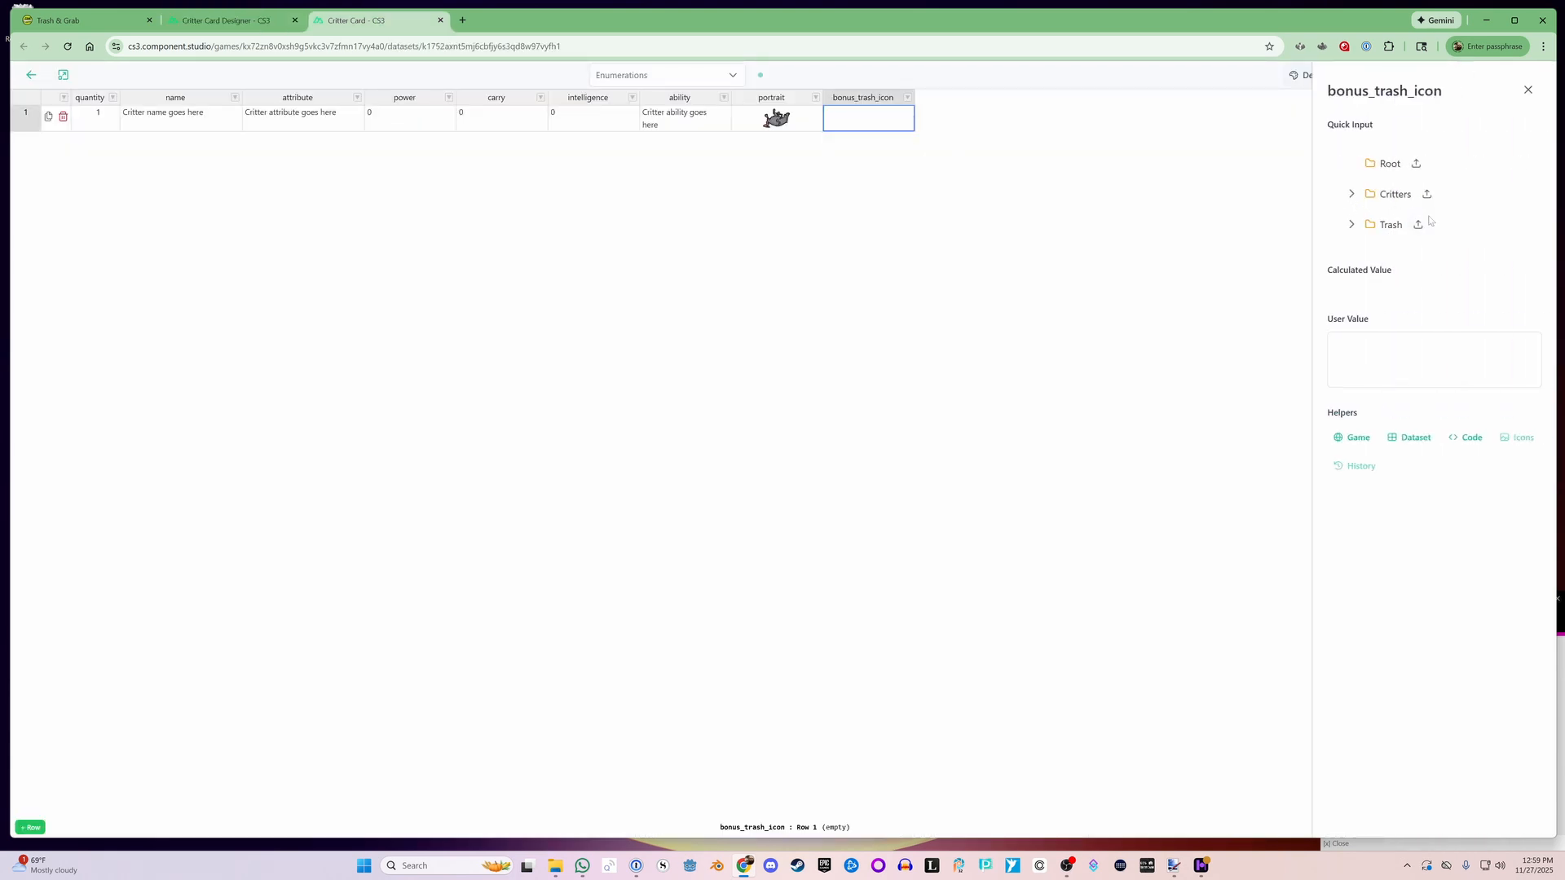
left_click(1353, 226)
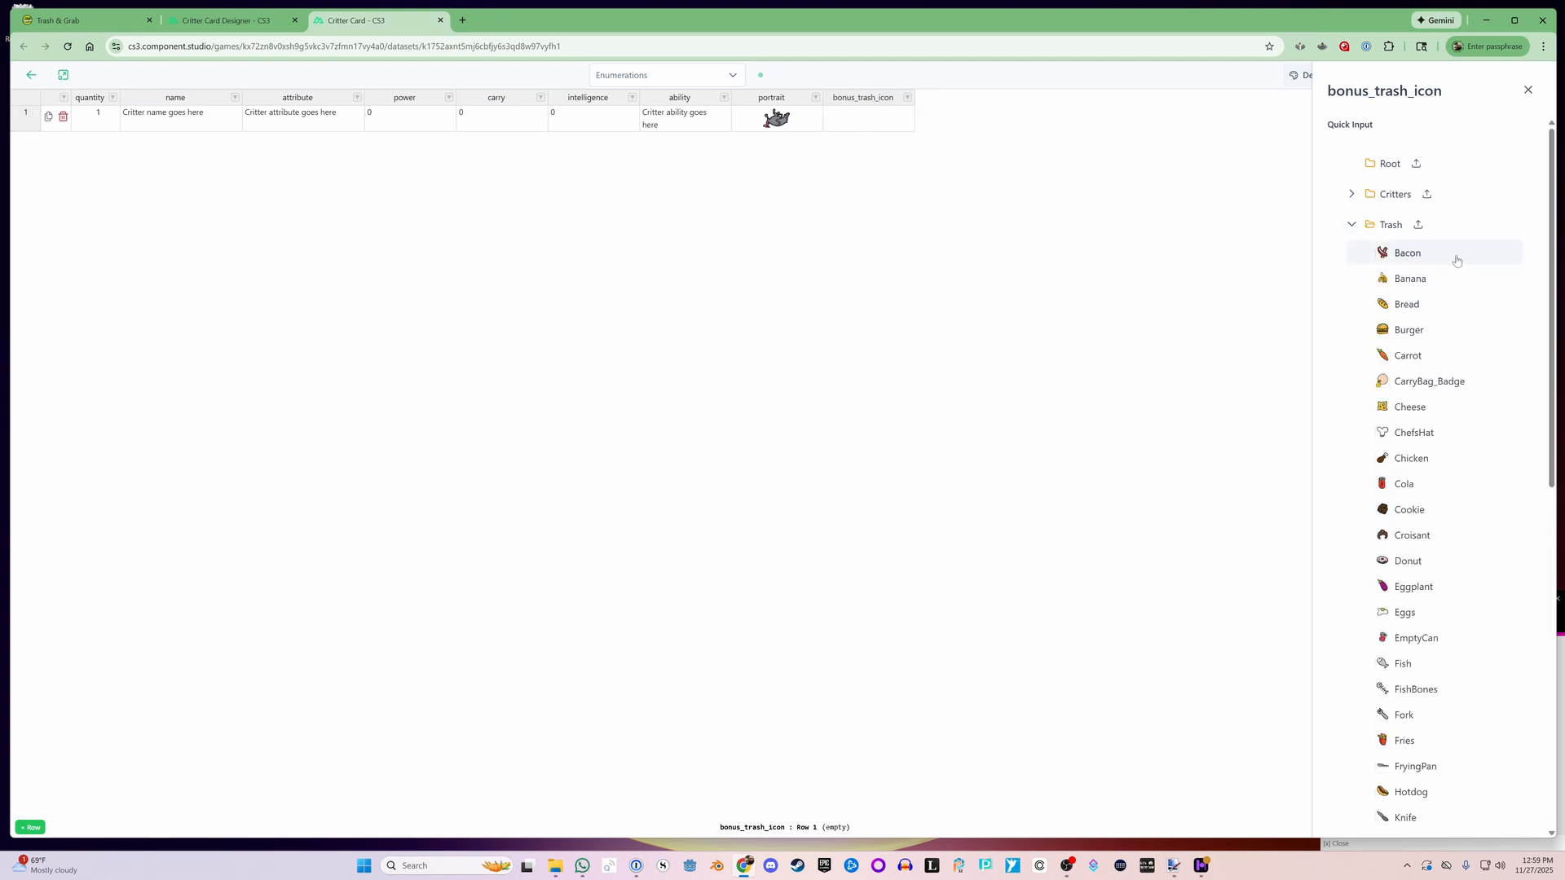
left_click(1404, 280)
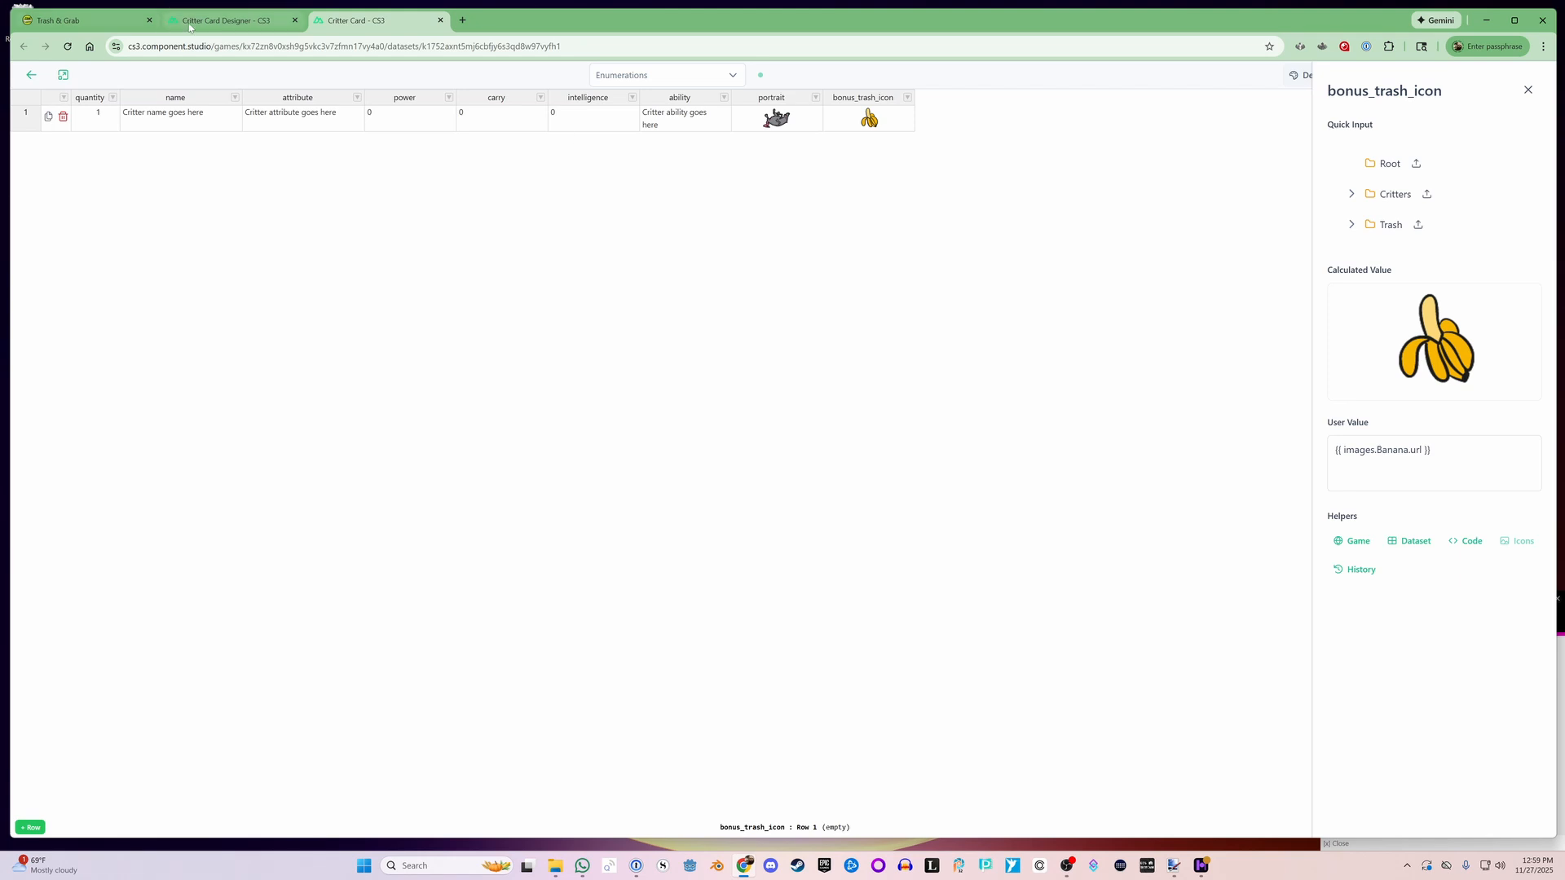
left_click(218, 20)
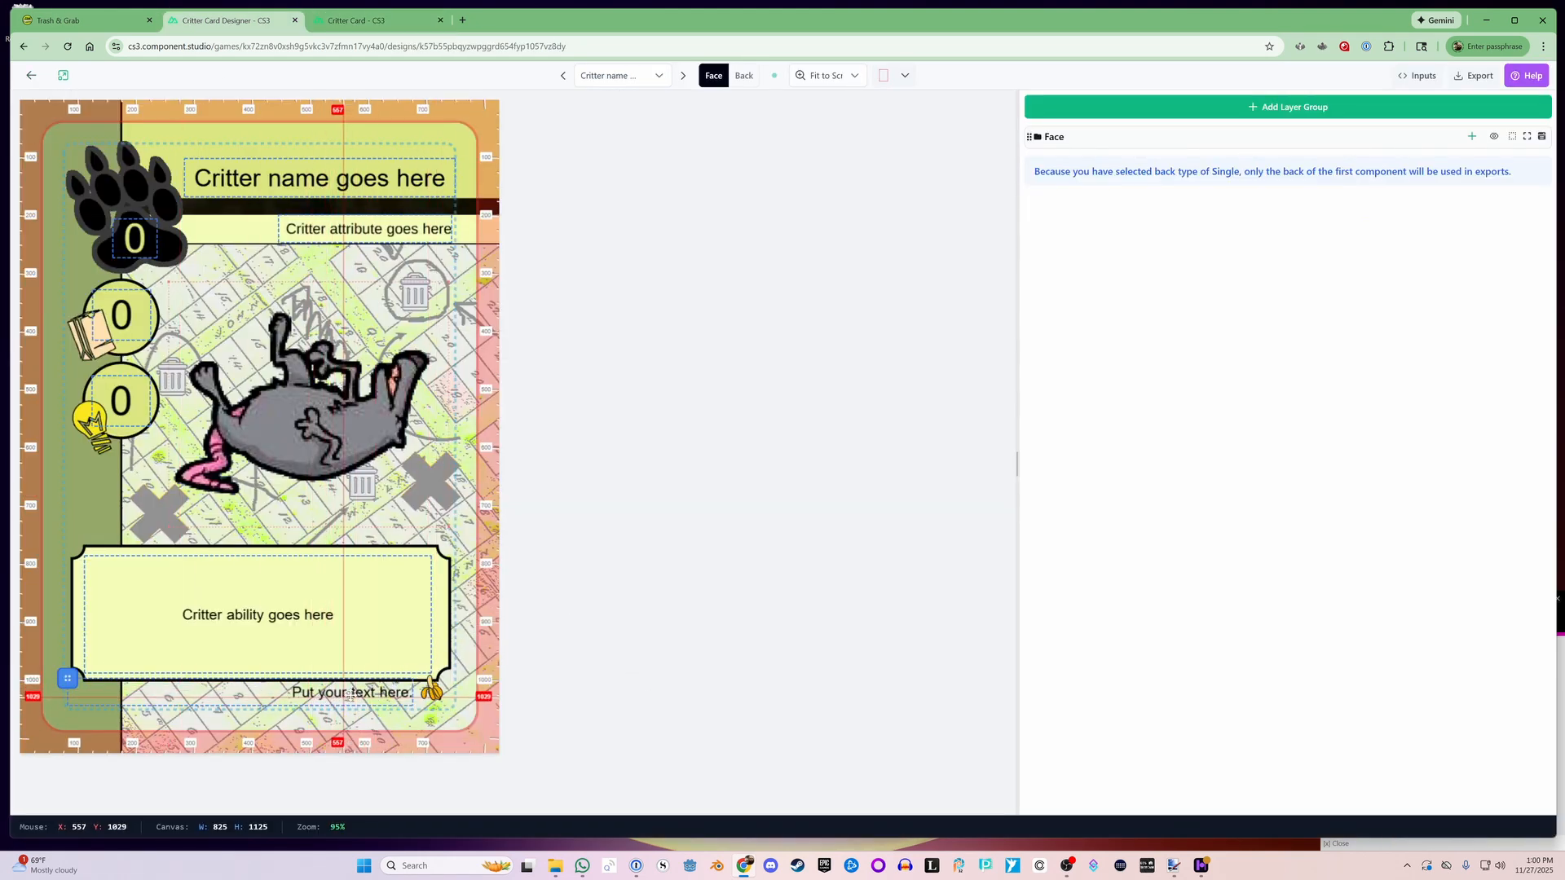
Add a Text column named bonus_trash_text to the Critter Card dataset.
key("ctrl+Tab")
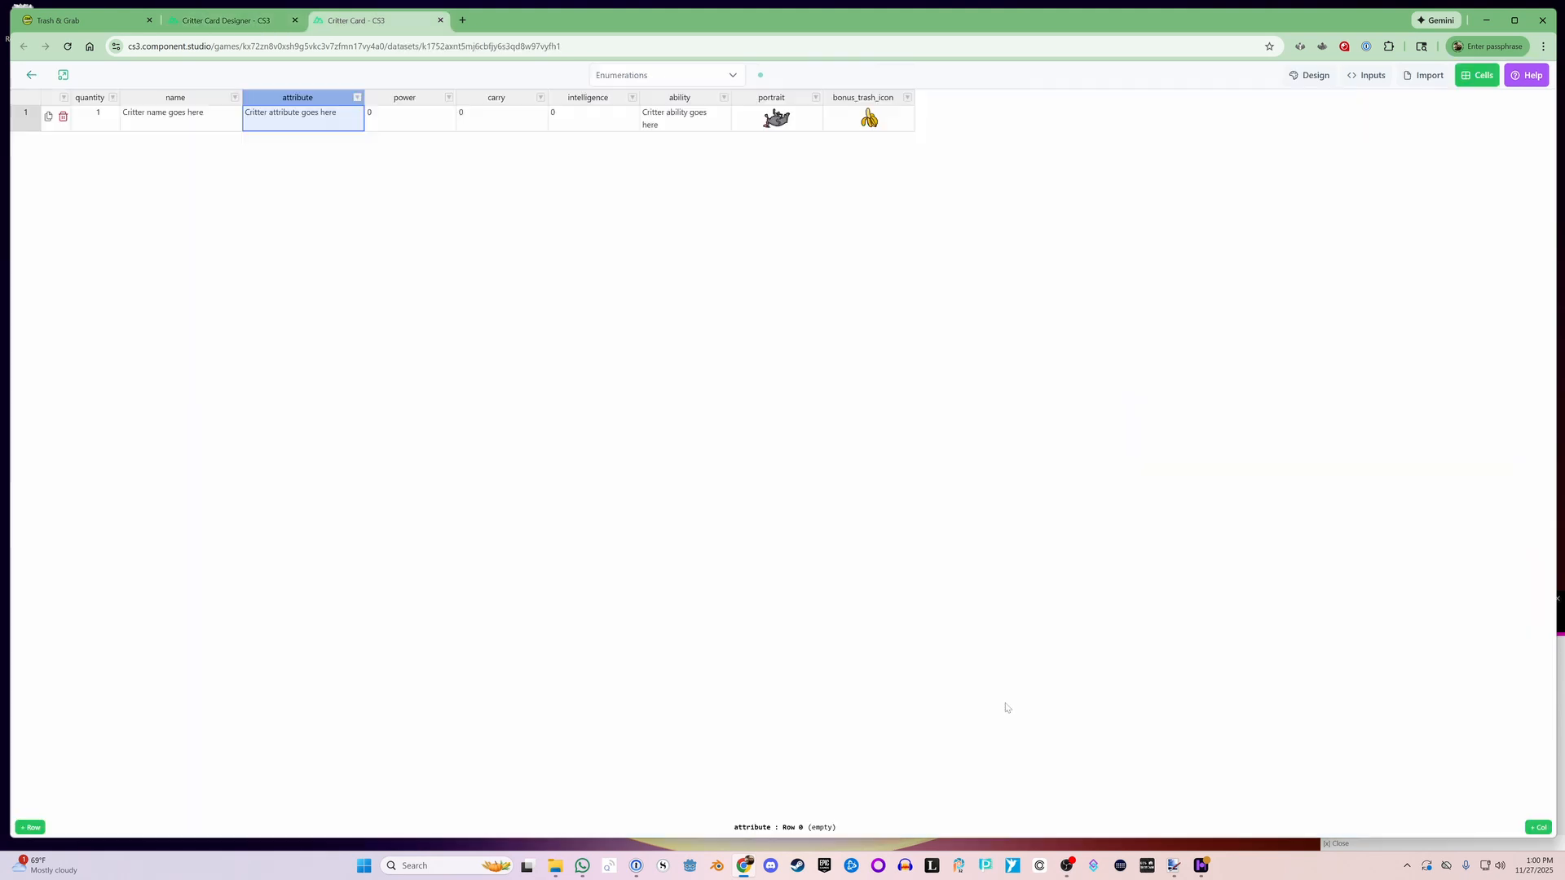
left_click(1536, 829)
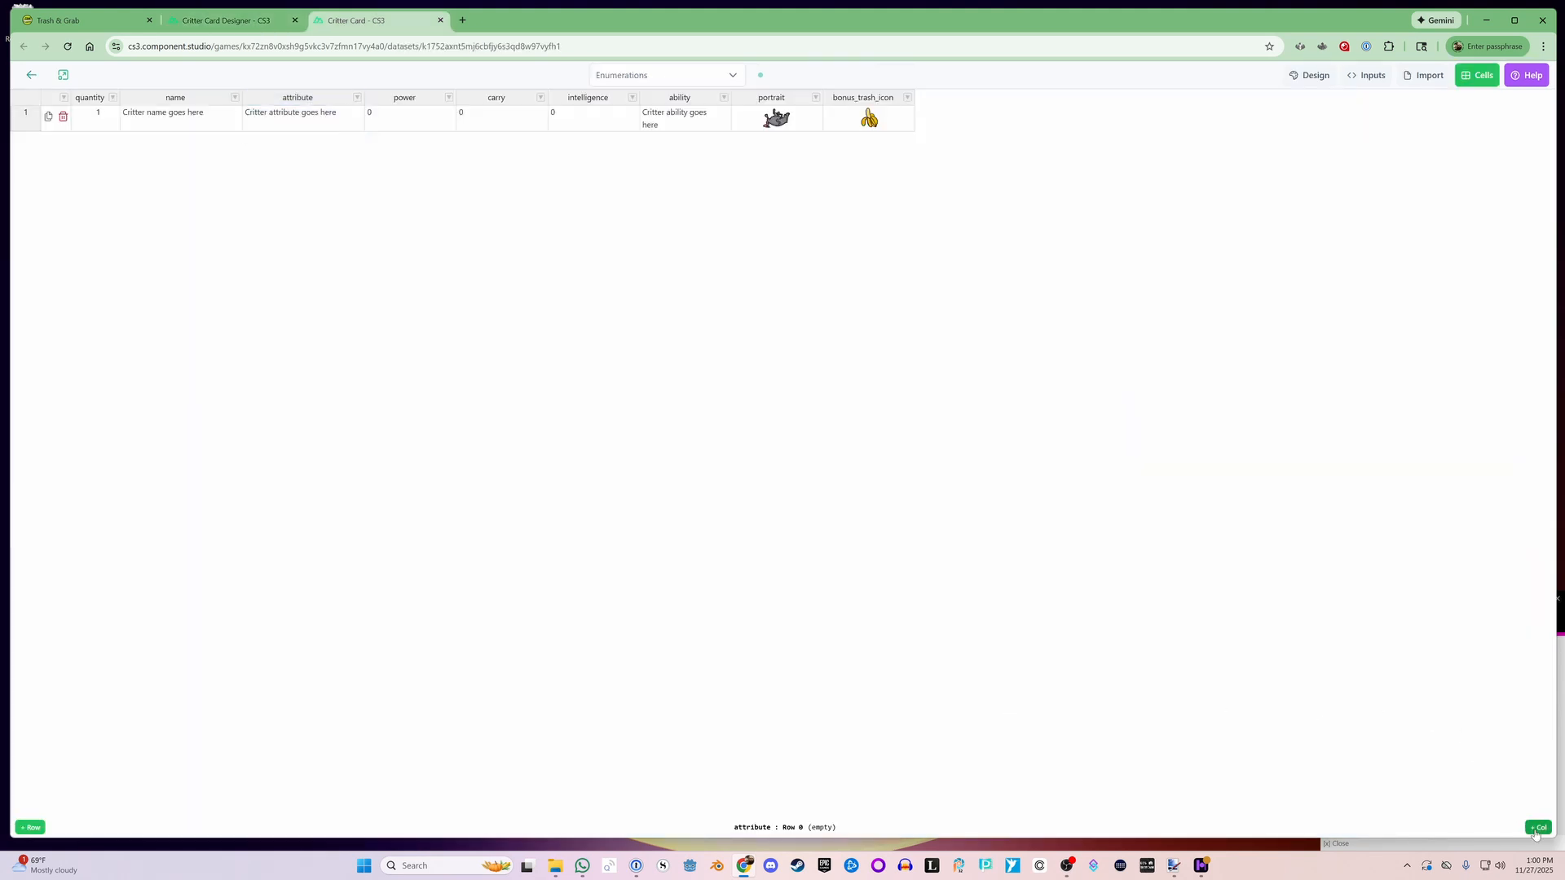
left_click(705, 432)
type("bonus_trash_text")
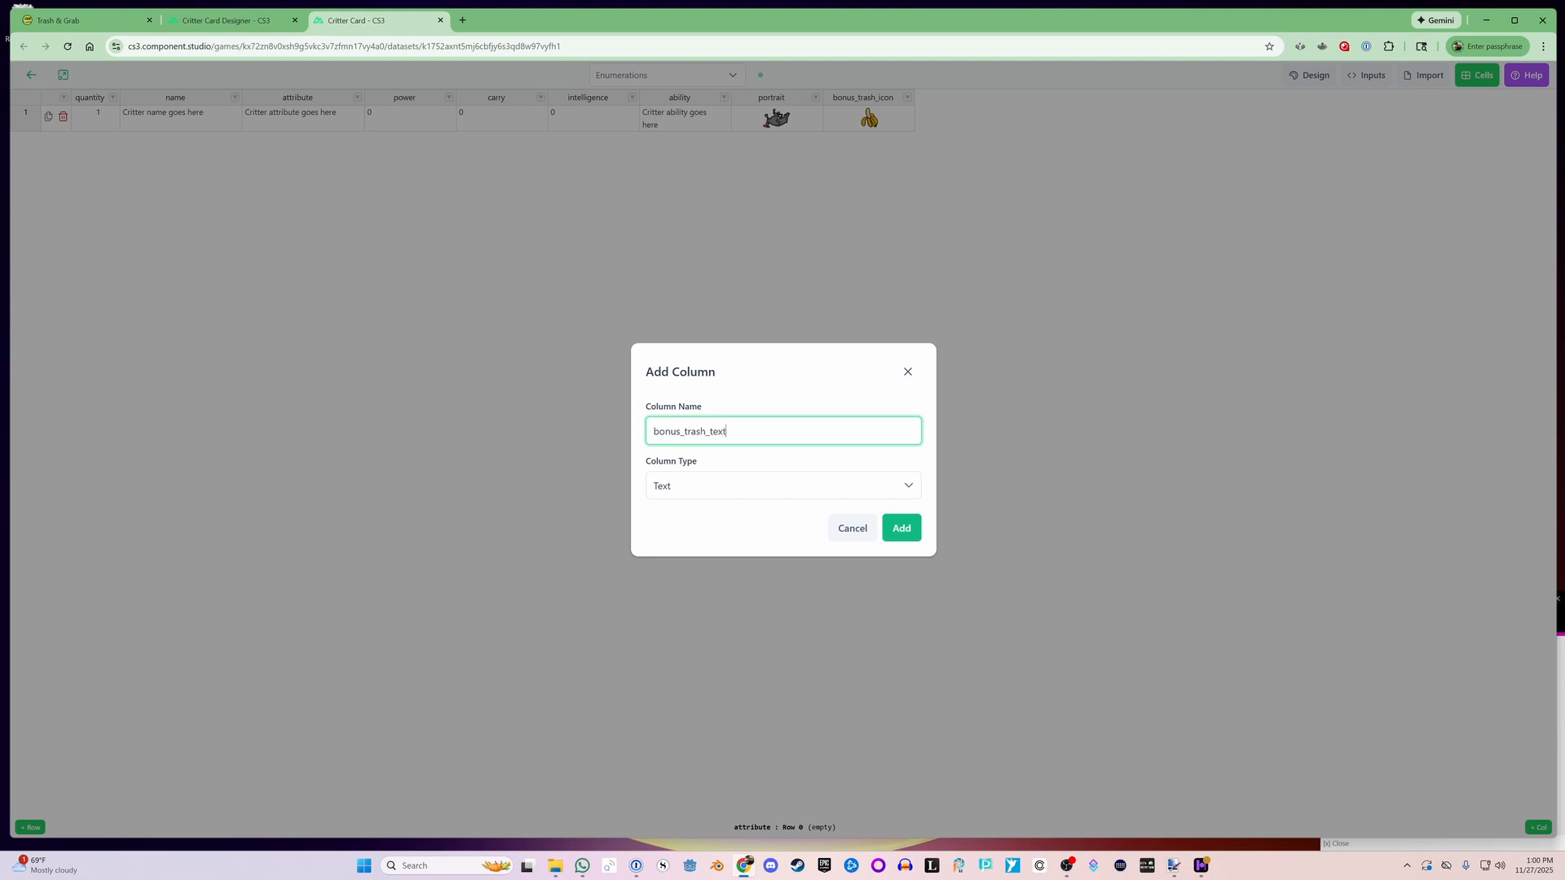
key("Return")
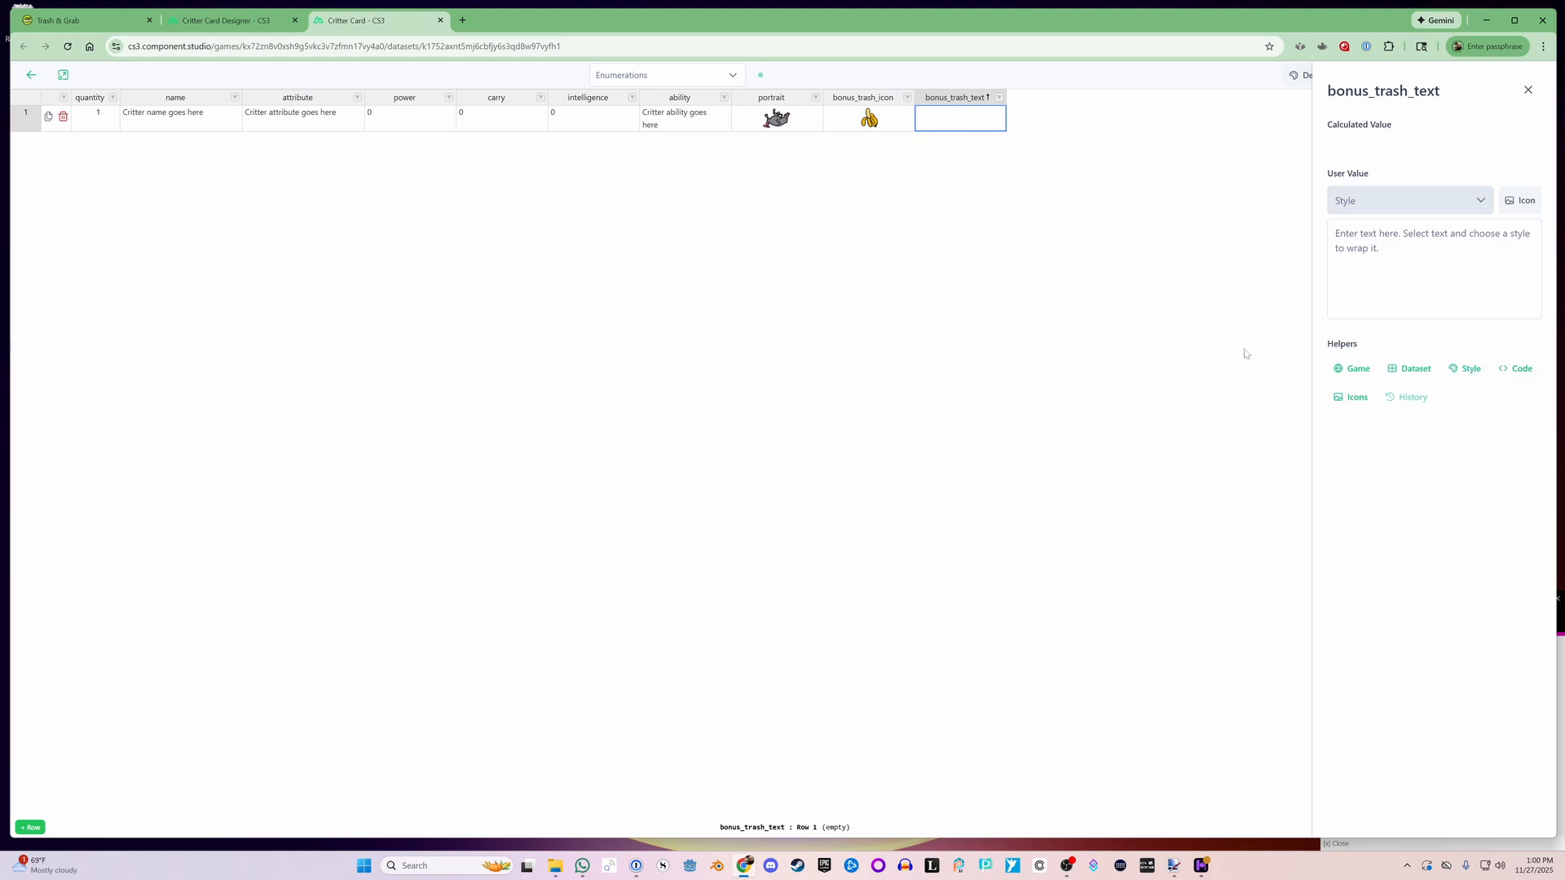
Move the bonus_trash_text column between ability and portrait, and set its first-row value to Banana.
left_click(1032, 153)
left_click(1000, 99)
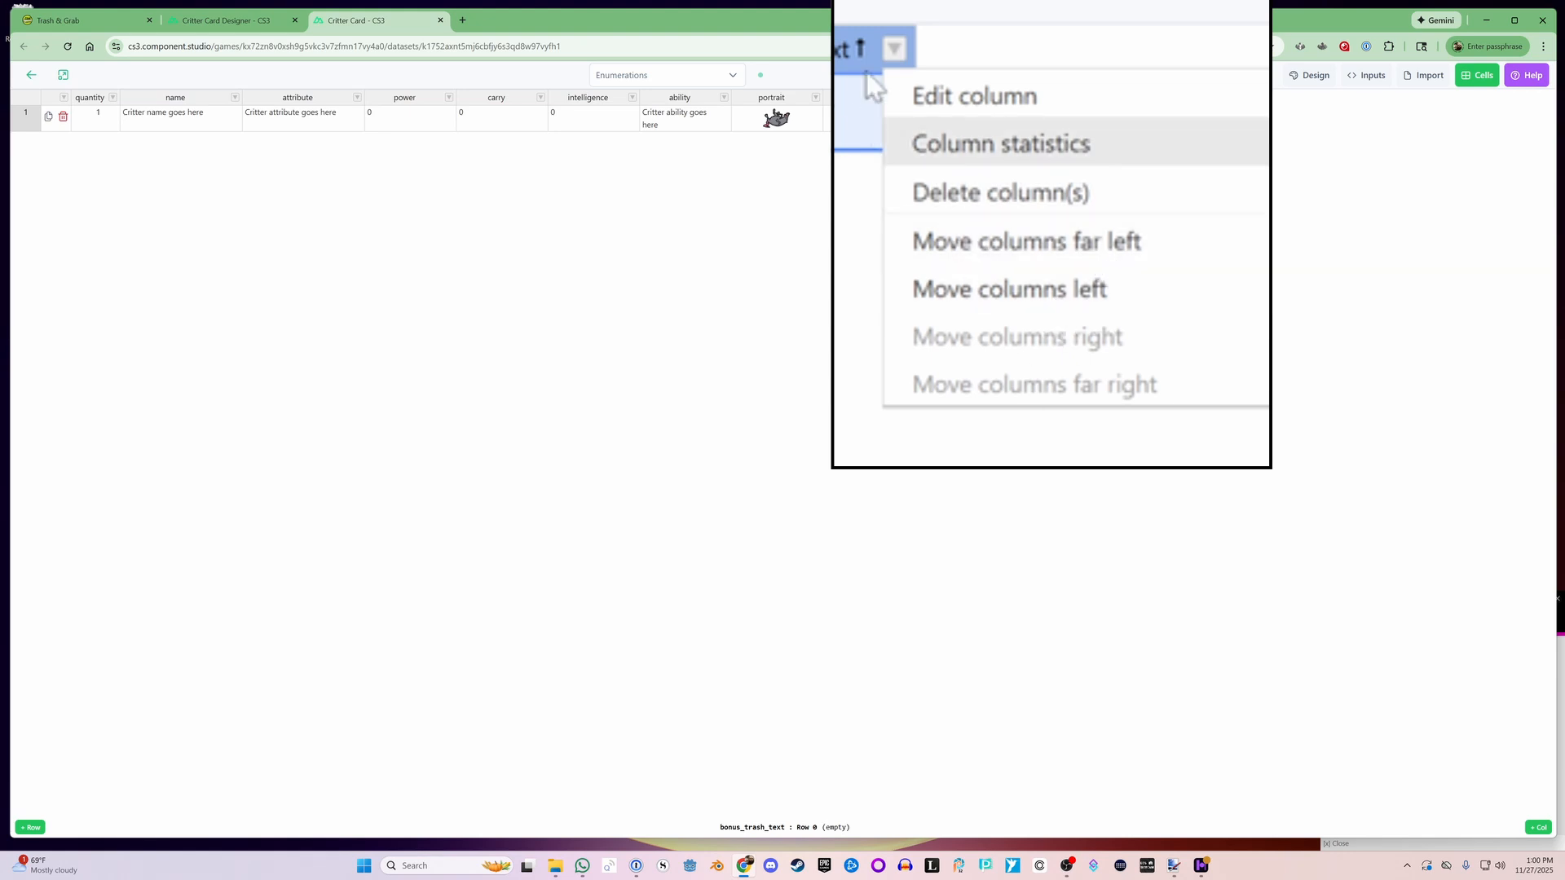
type("B")
type("ana")
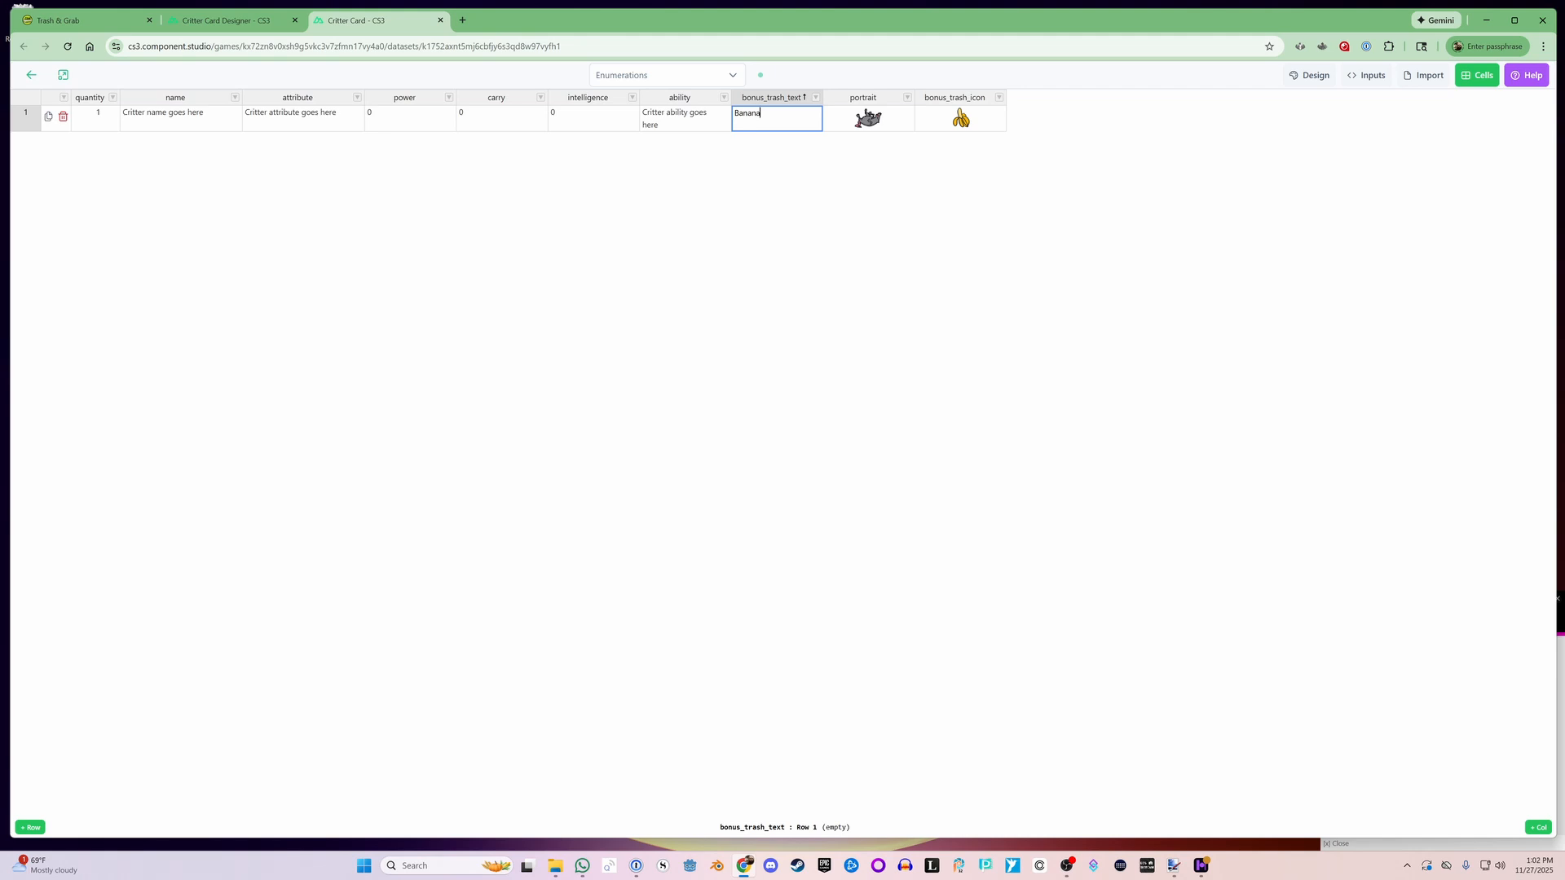
type("na")
key("Return")
Link the Bonus_Trash_Text layer's text in the card design to {{ row.bonus_trash_text }}.
key("ctrl+Page_Up")
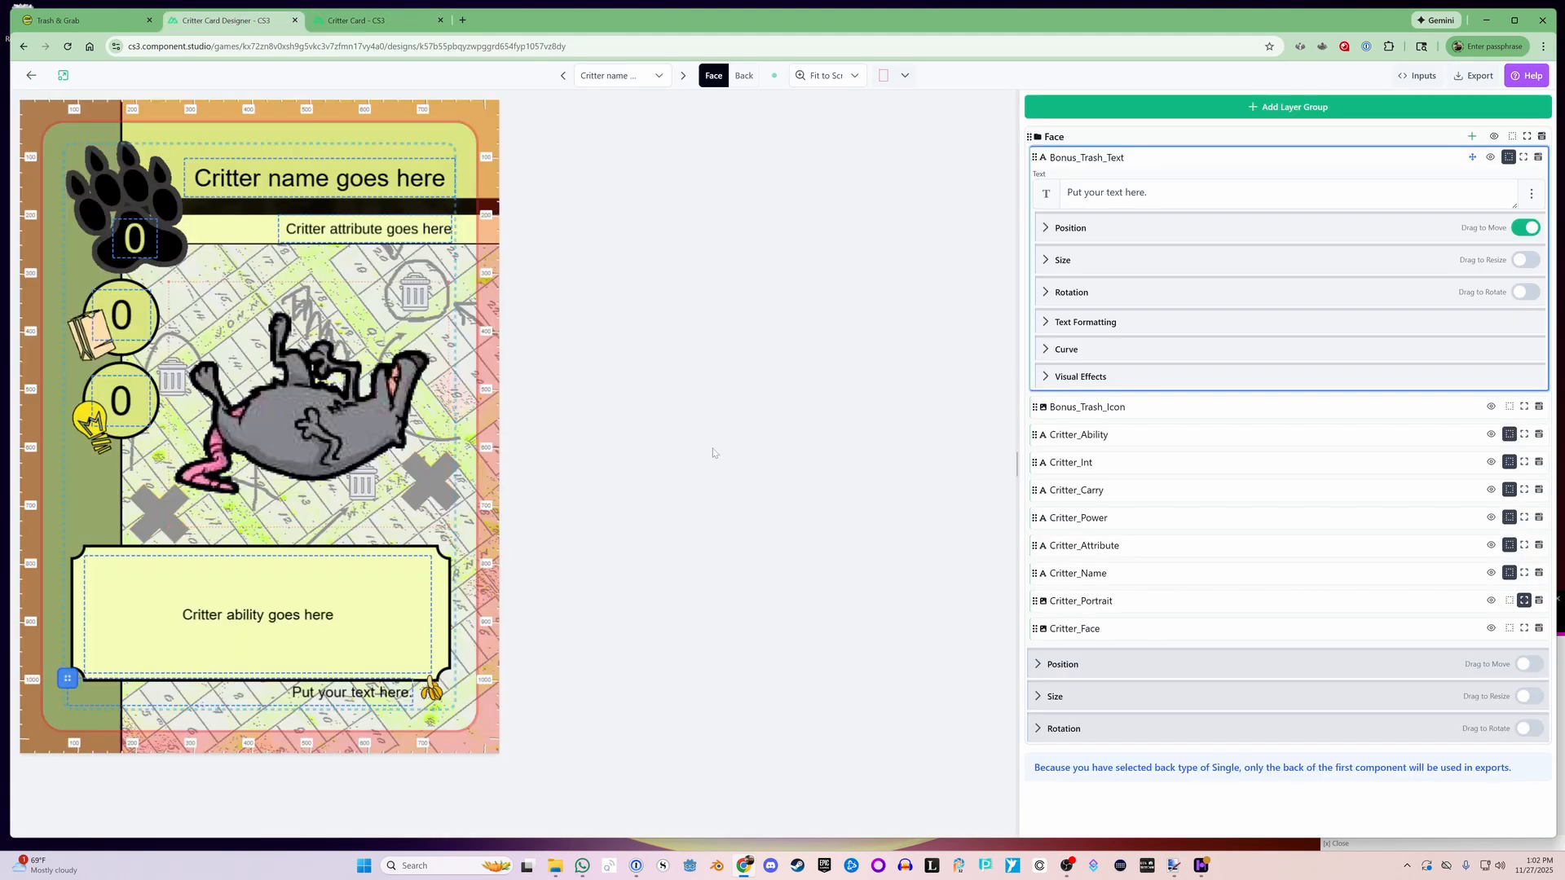
left_click(1117, 159)
left_click(1117, 160)
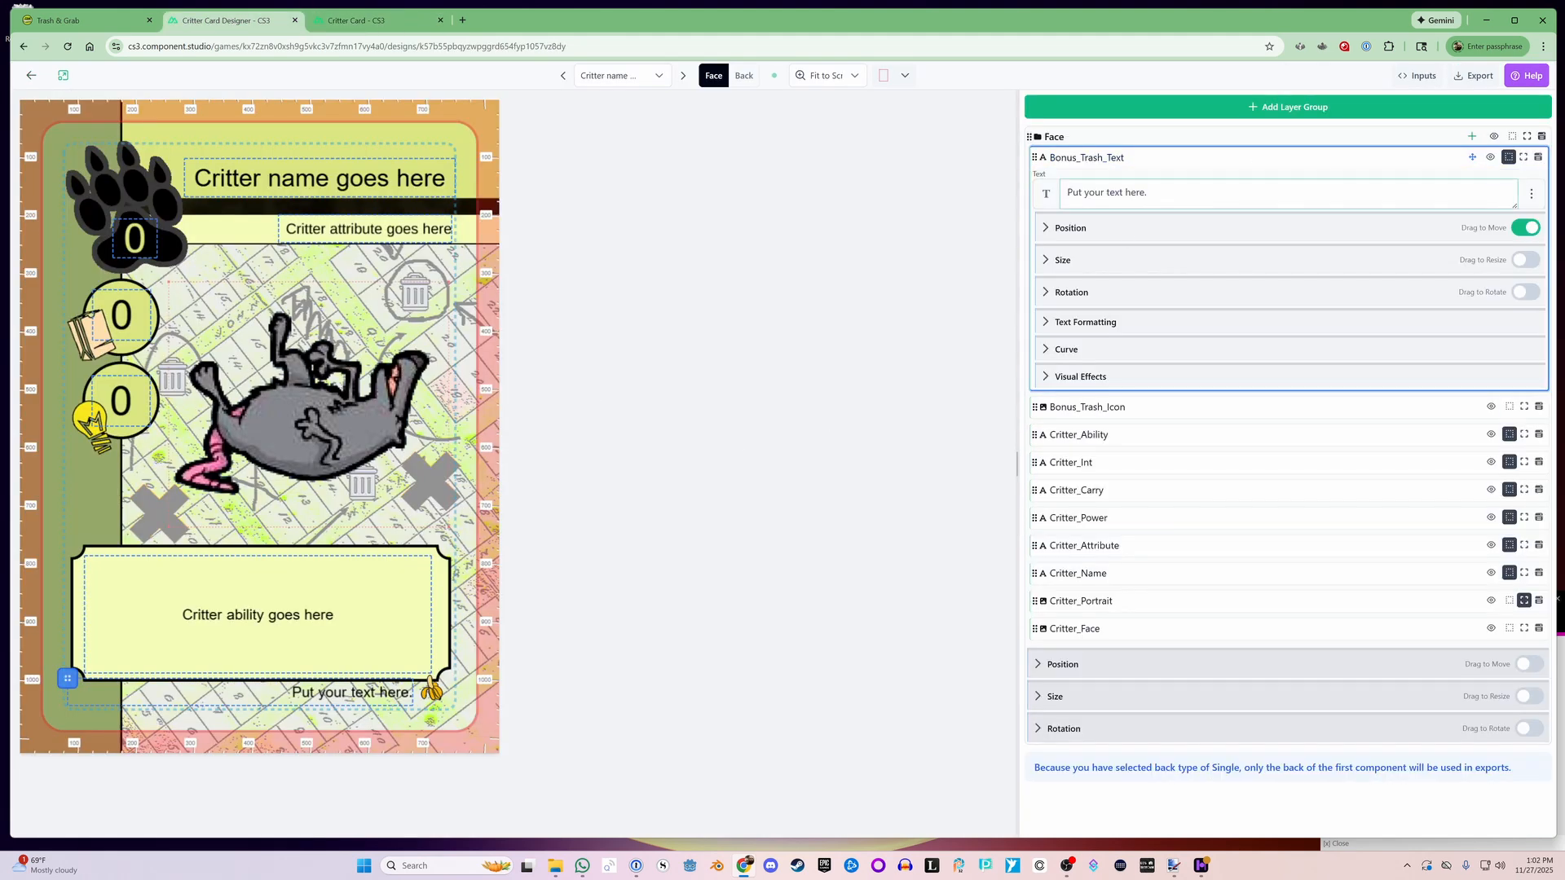
left_click(1531, 197)
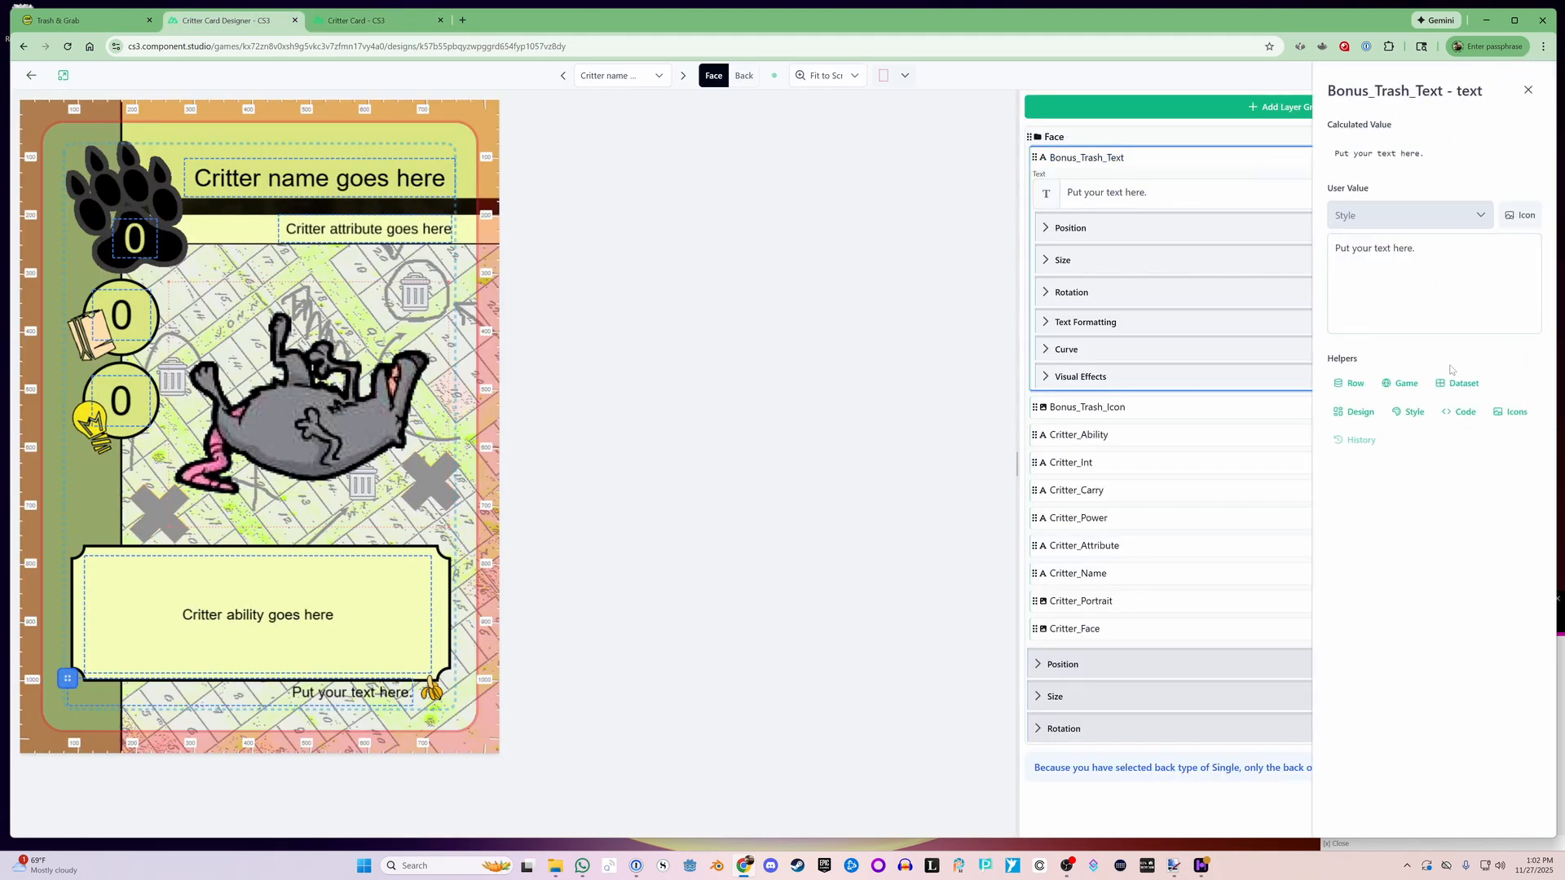
left_click(1355, 386)
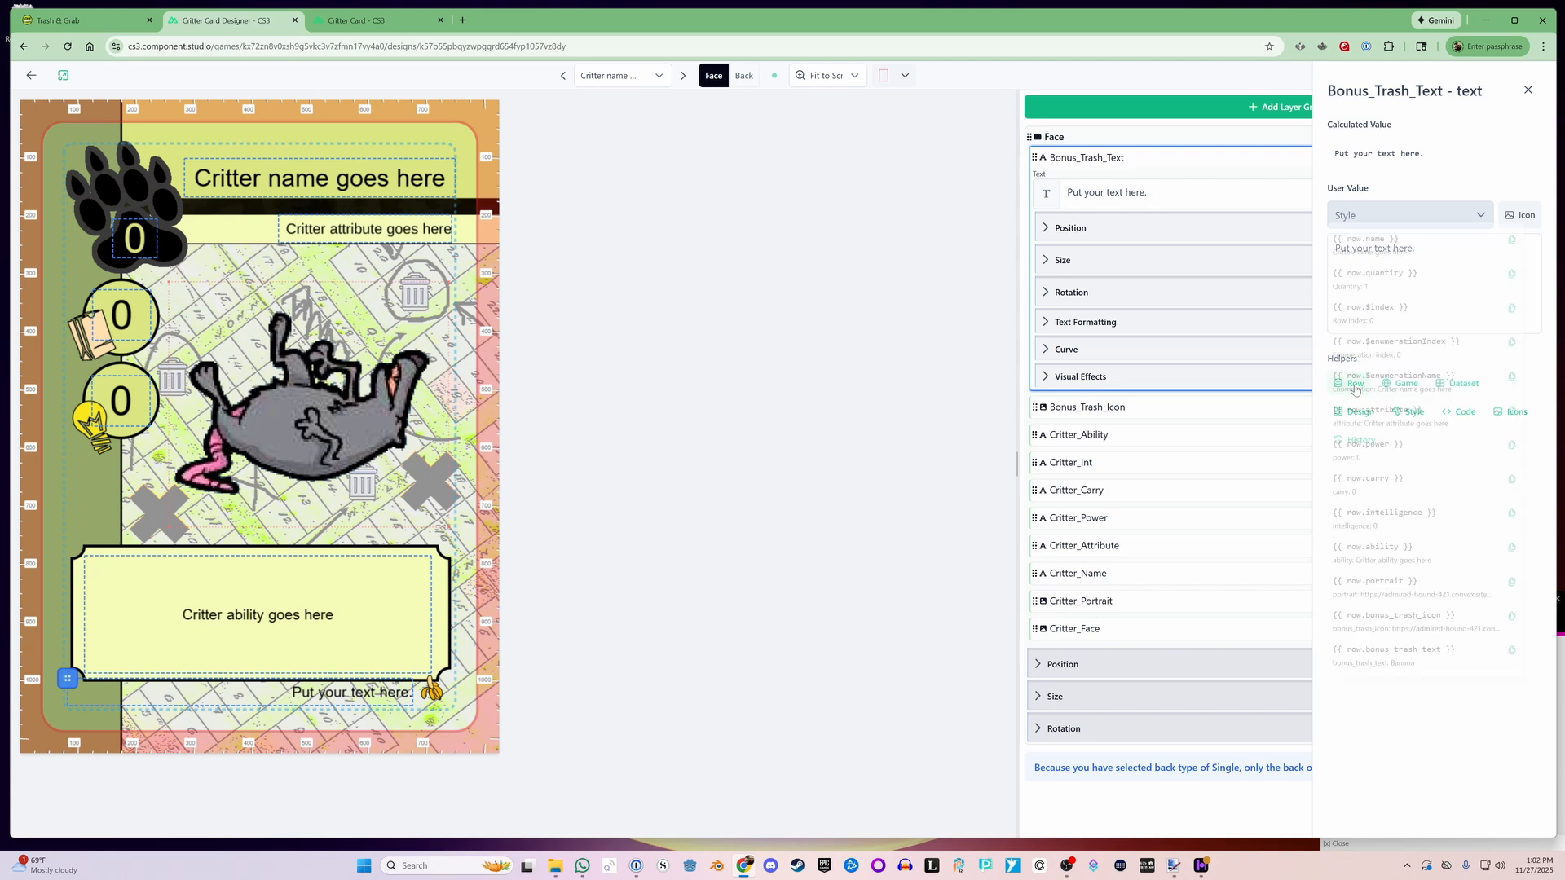
left_click(1377, 654)
left_click(1529, 89)
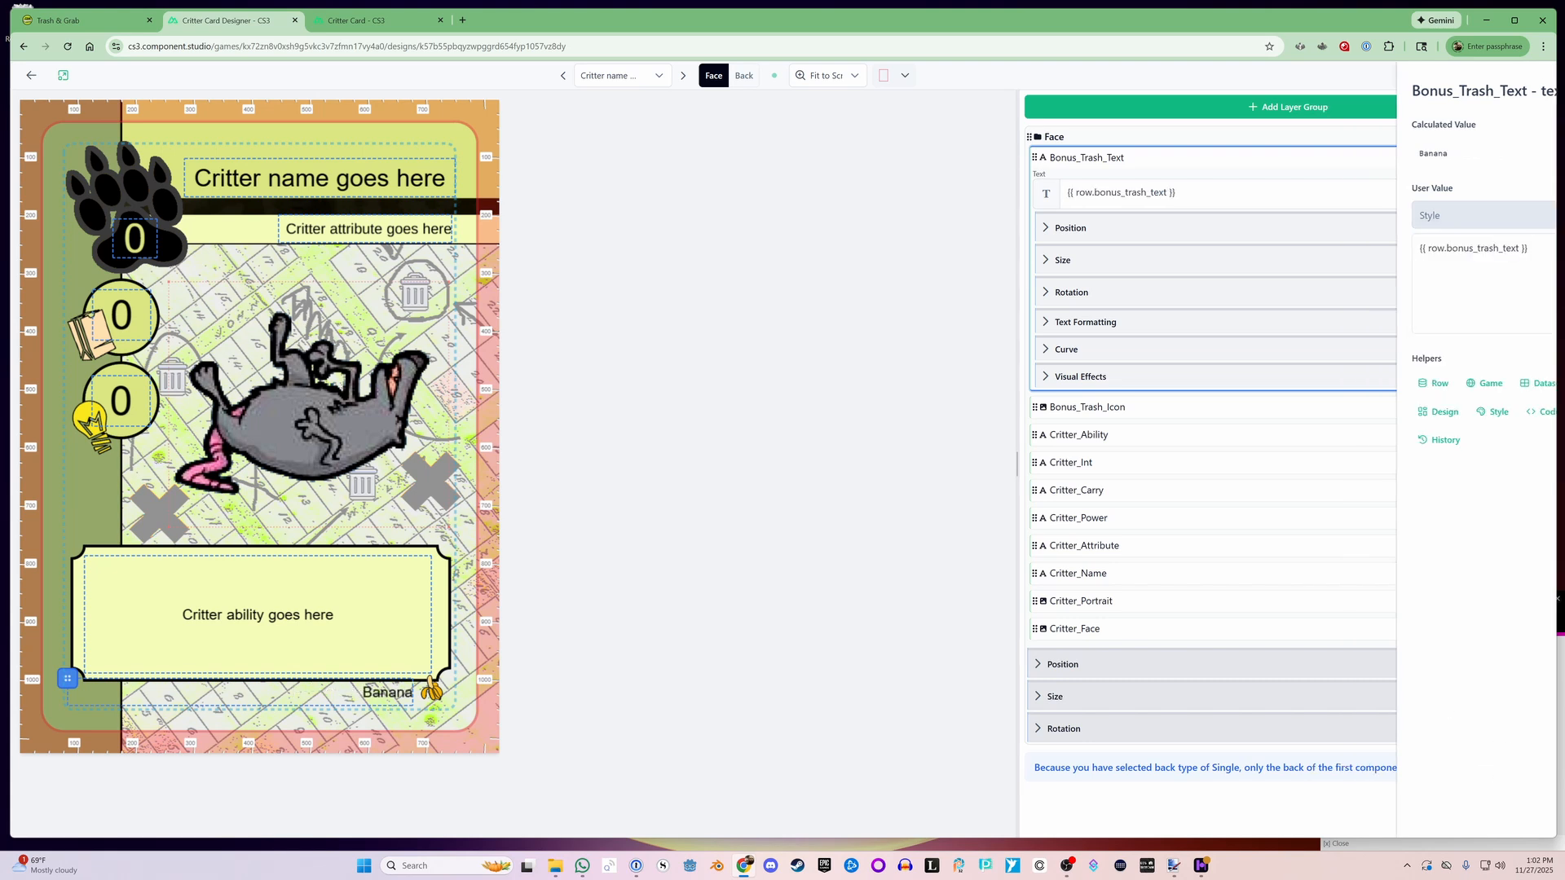
left_click(1114, 154)
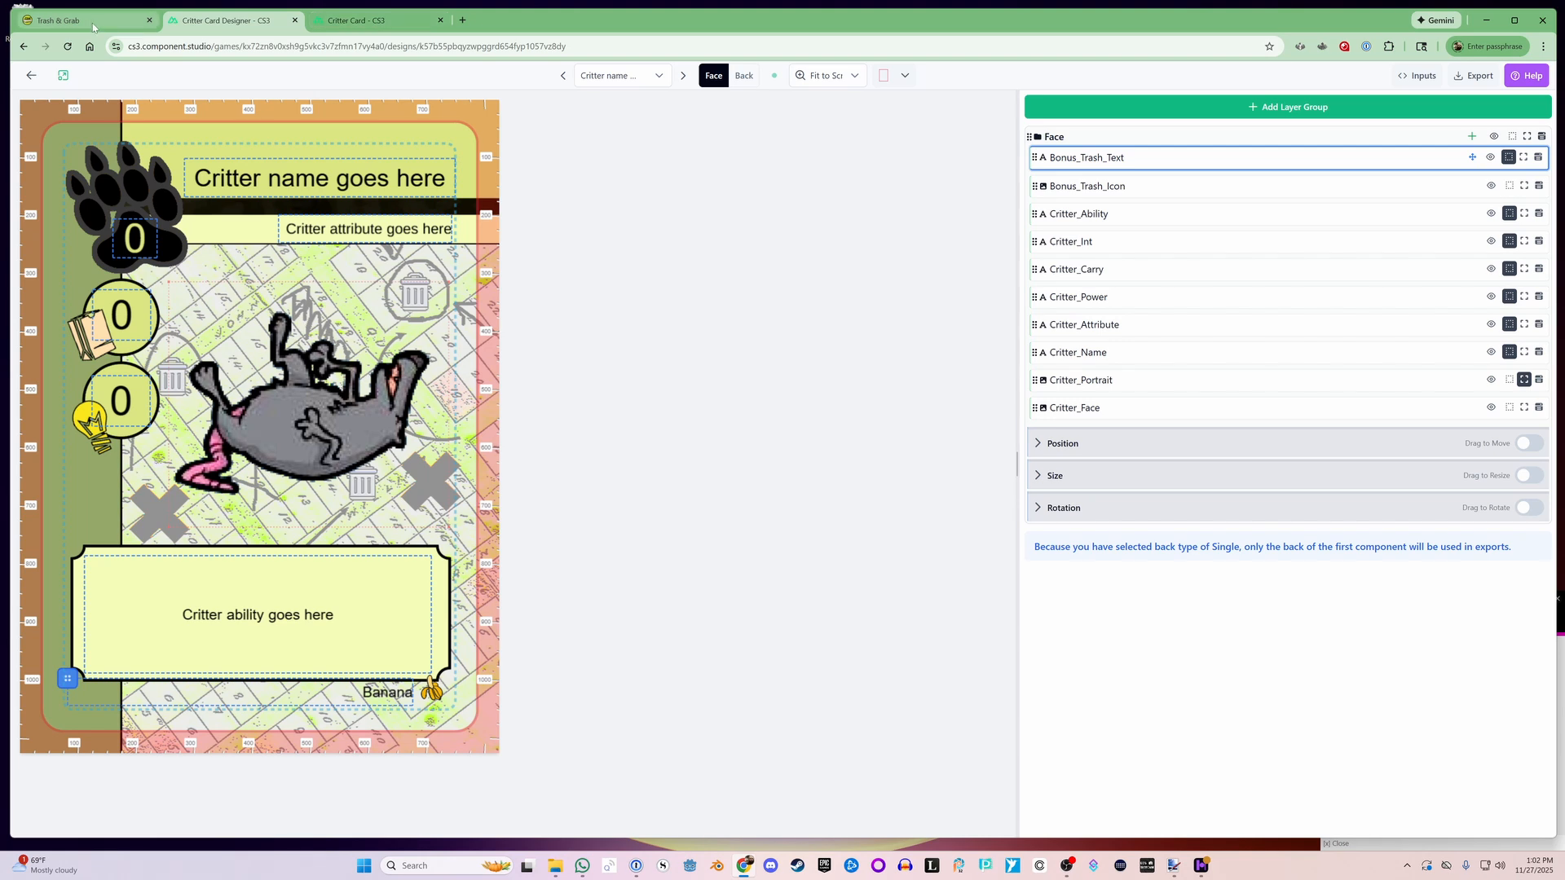
Add an Image URL column named critter_face to the dataset and move it directly after the name column.
left_click(359, 20)
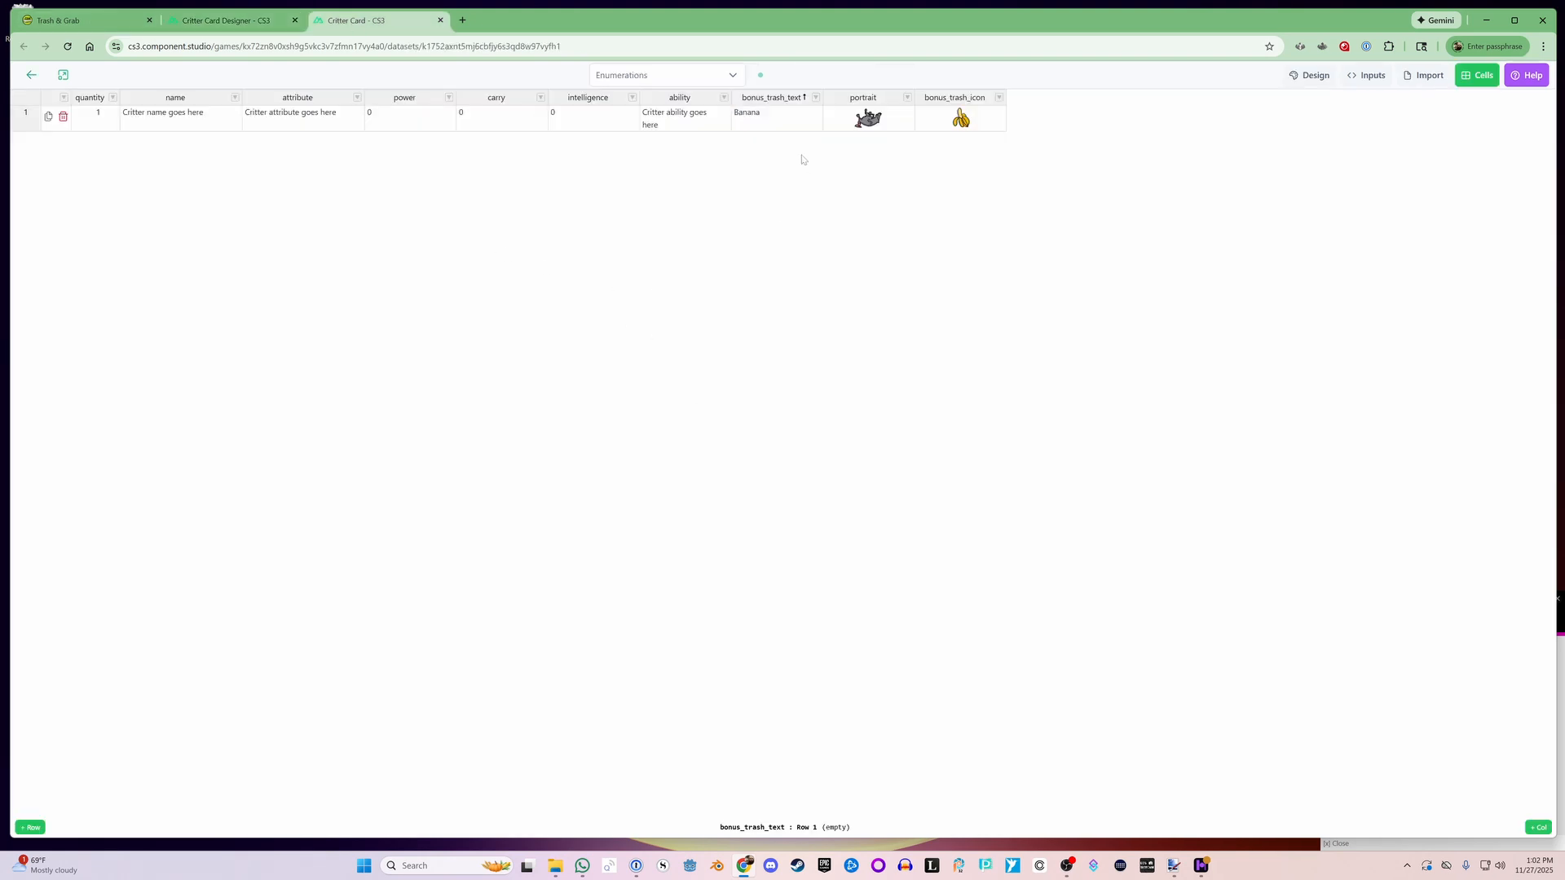
left_click(1537, 827)
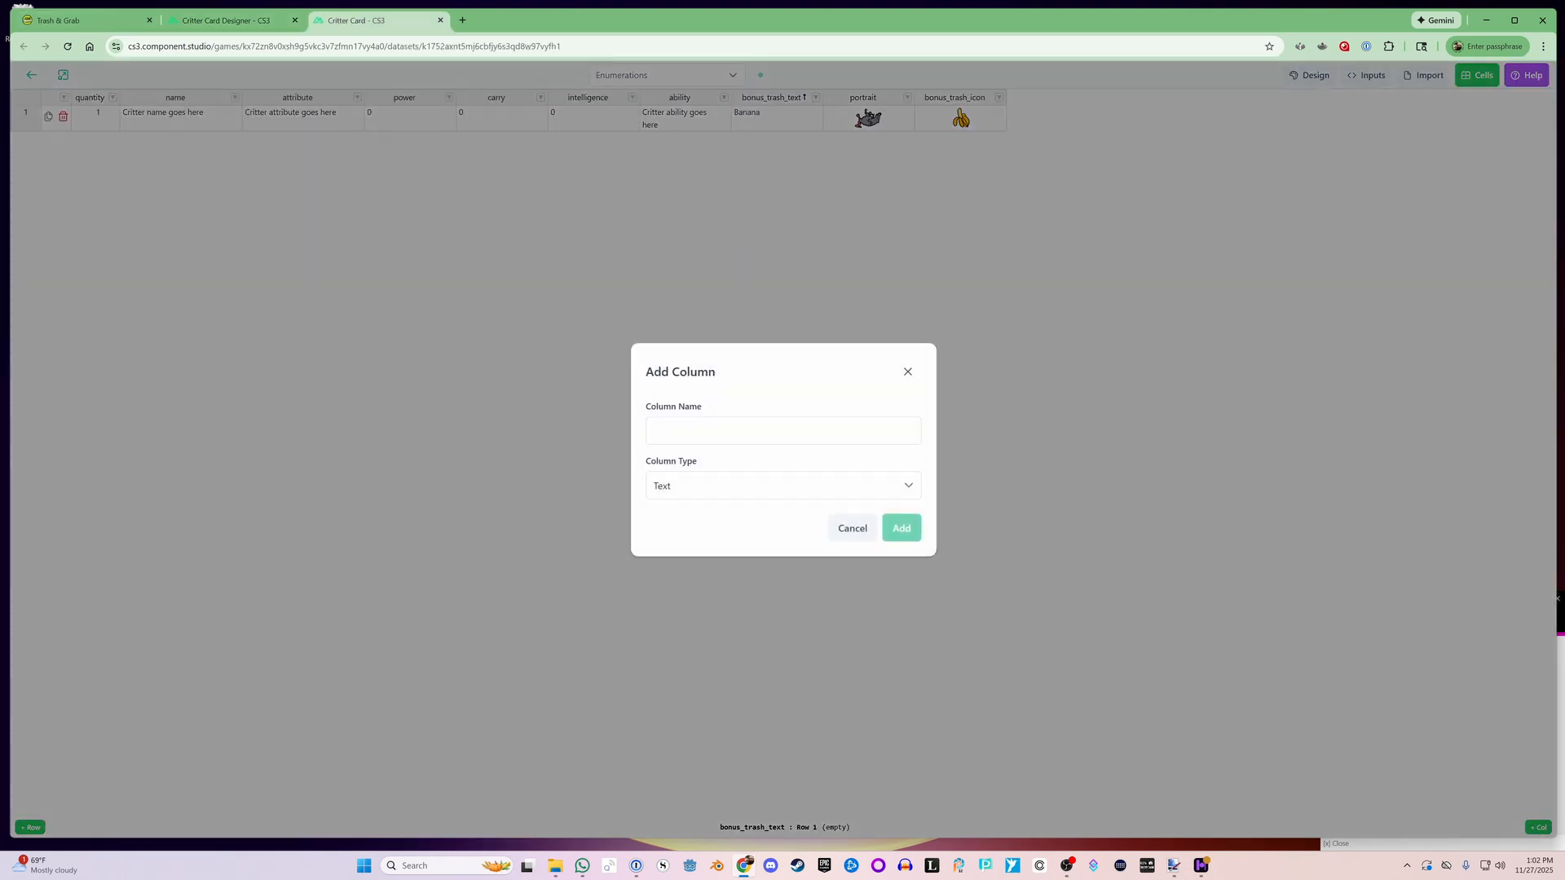
type("critter")
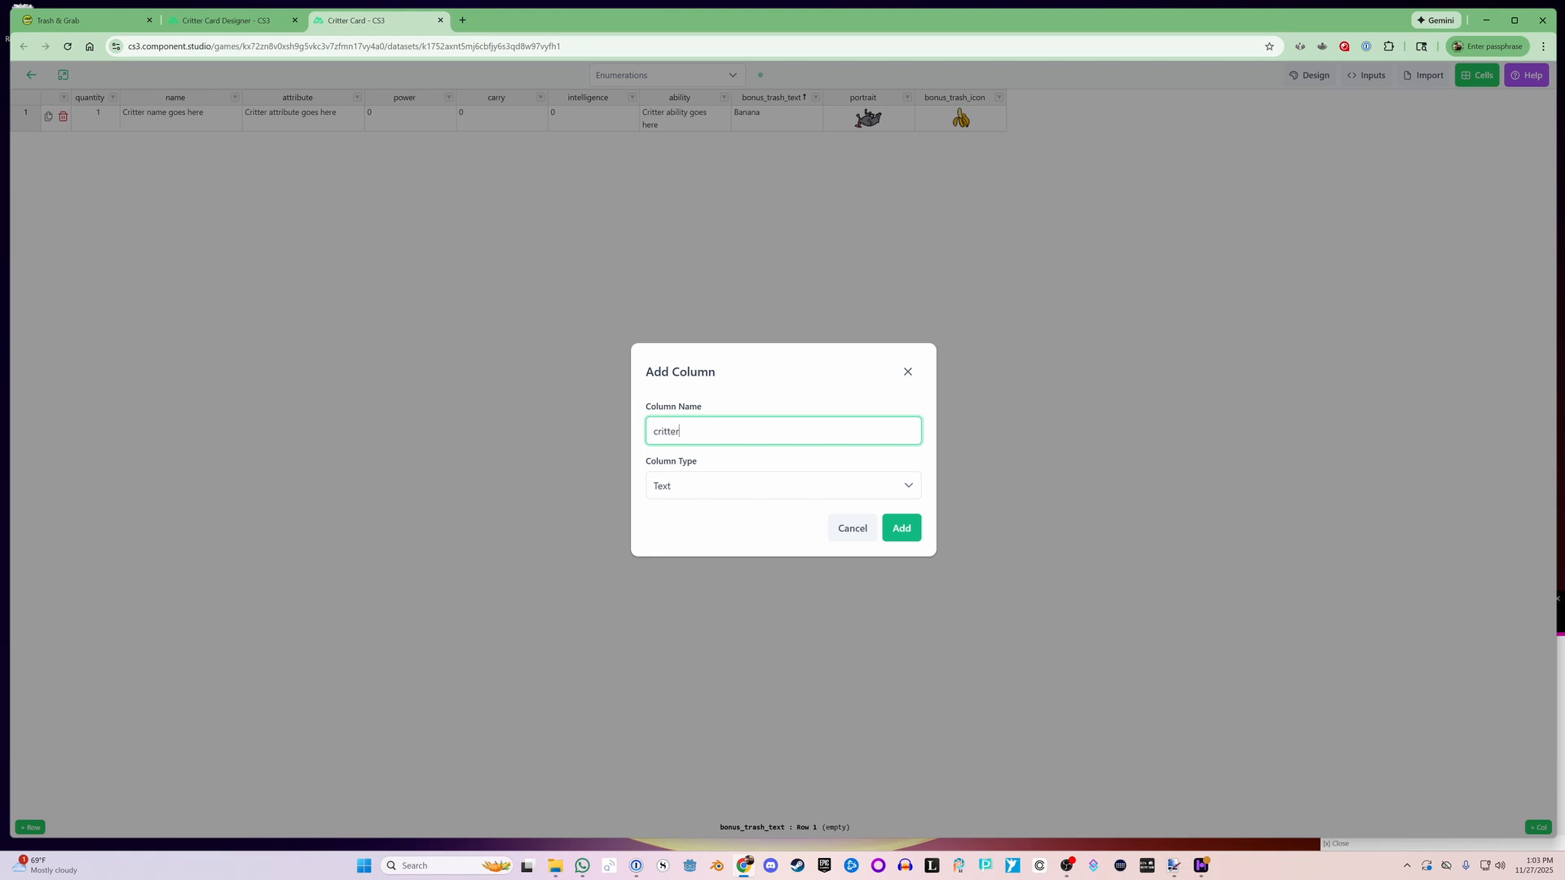
type("_face")
left_click(709, 486)
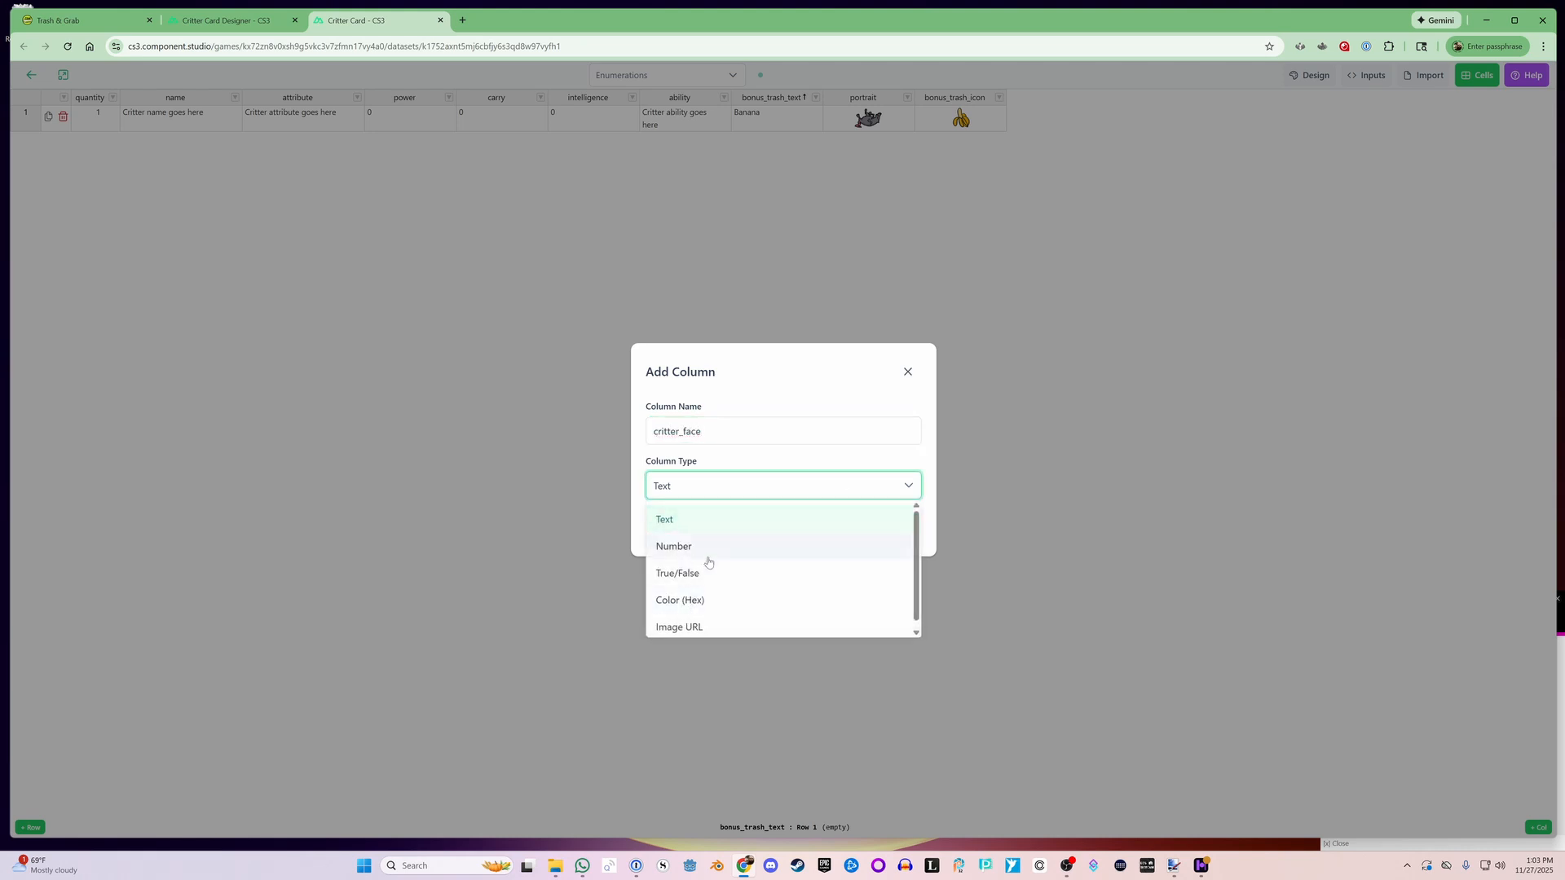
left_click(689, 627)
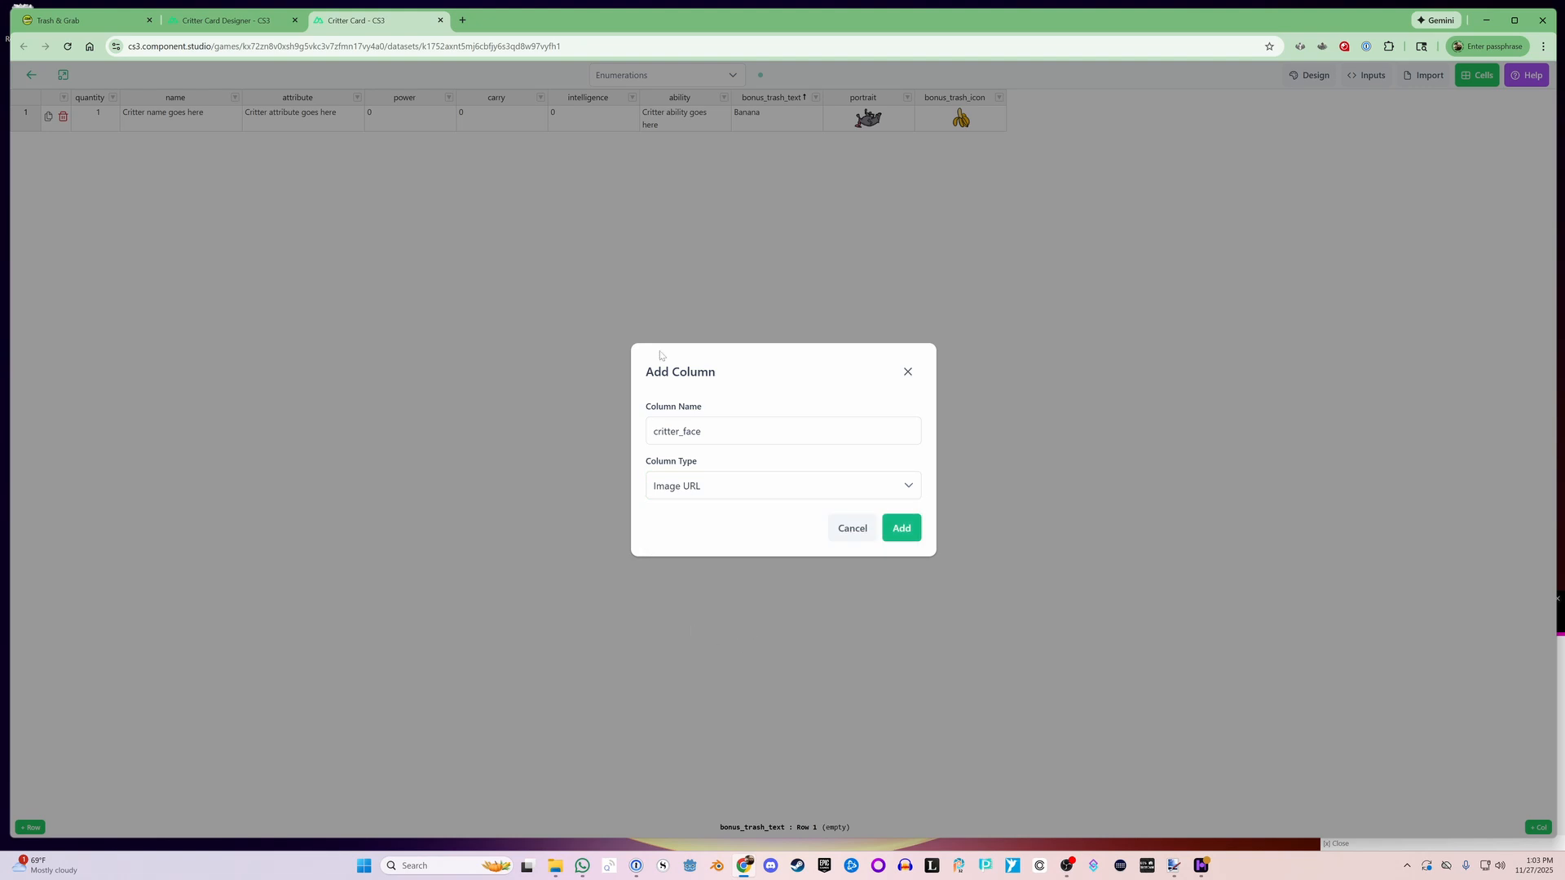
left_click(901, 528)
left_click(1091, 98)
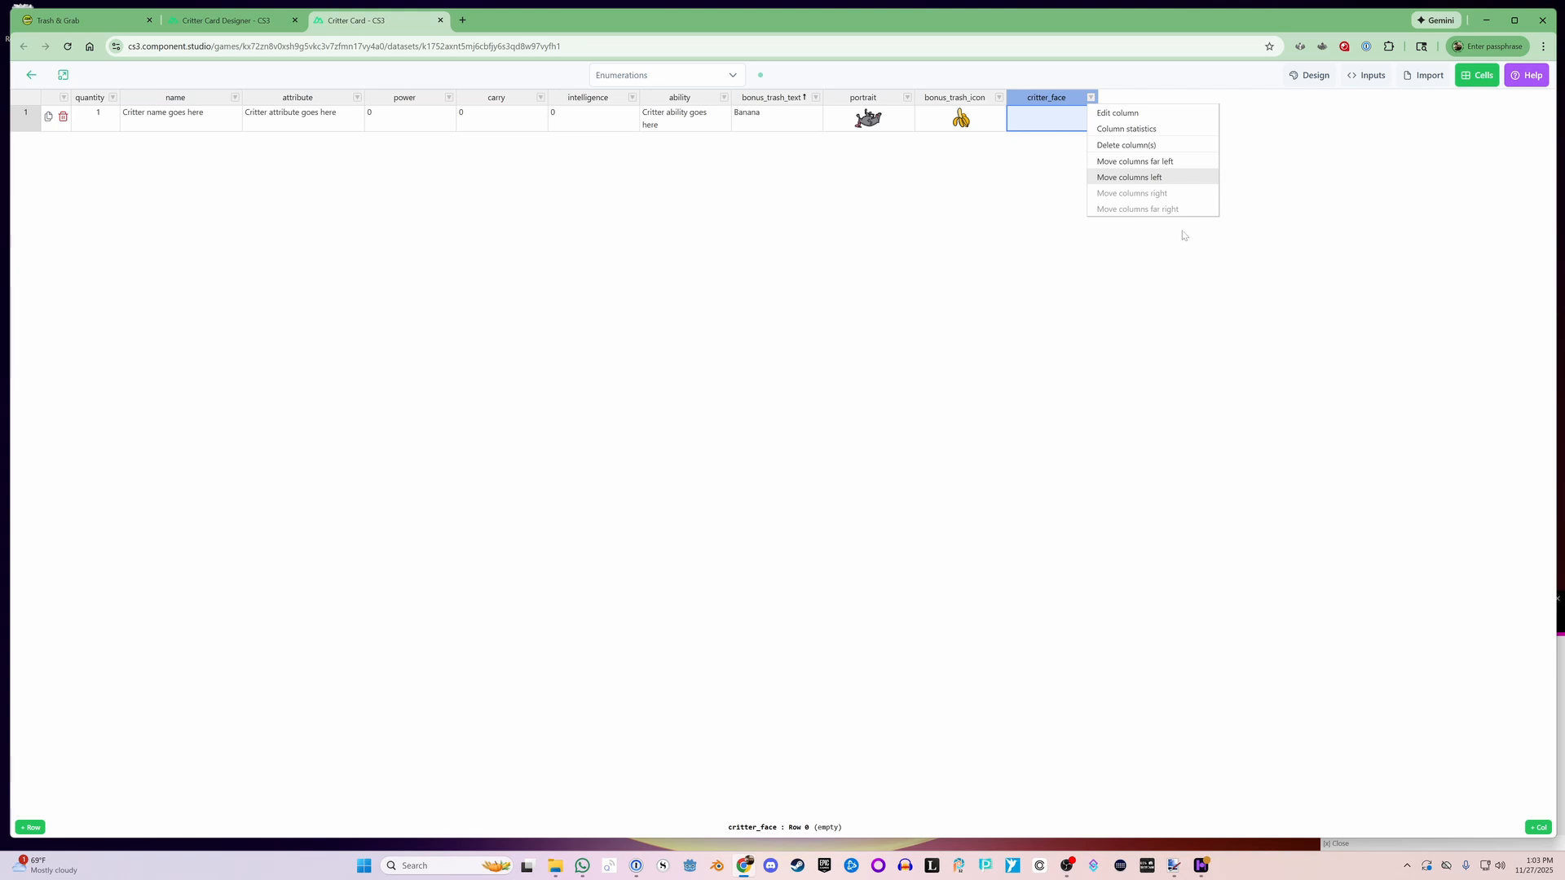
left_click(1142, 163)
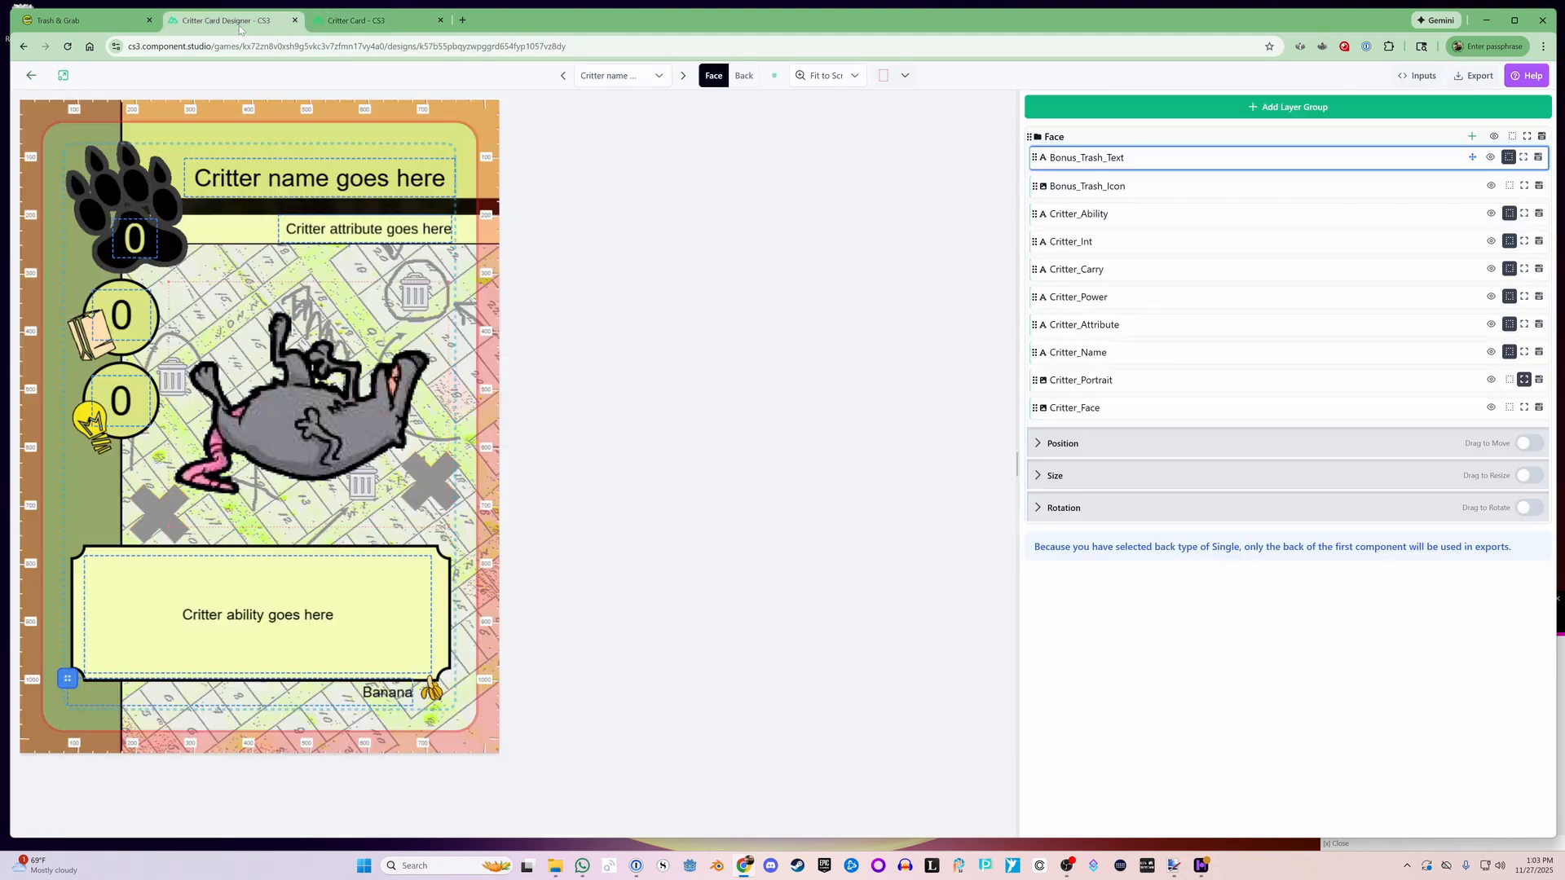
Link the Critter_Face layer's image in the card design to {{ row.critter_face }}.
left_click(238, 24)
left_click(1084, 409)
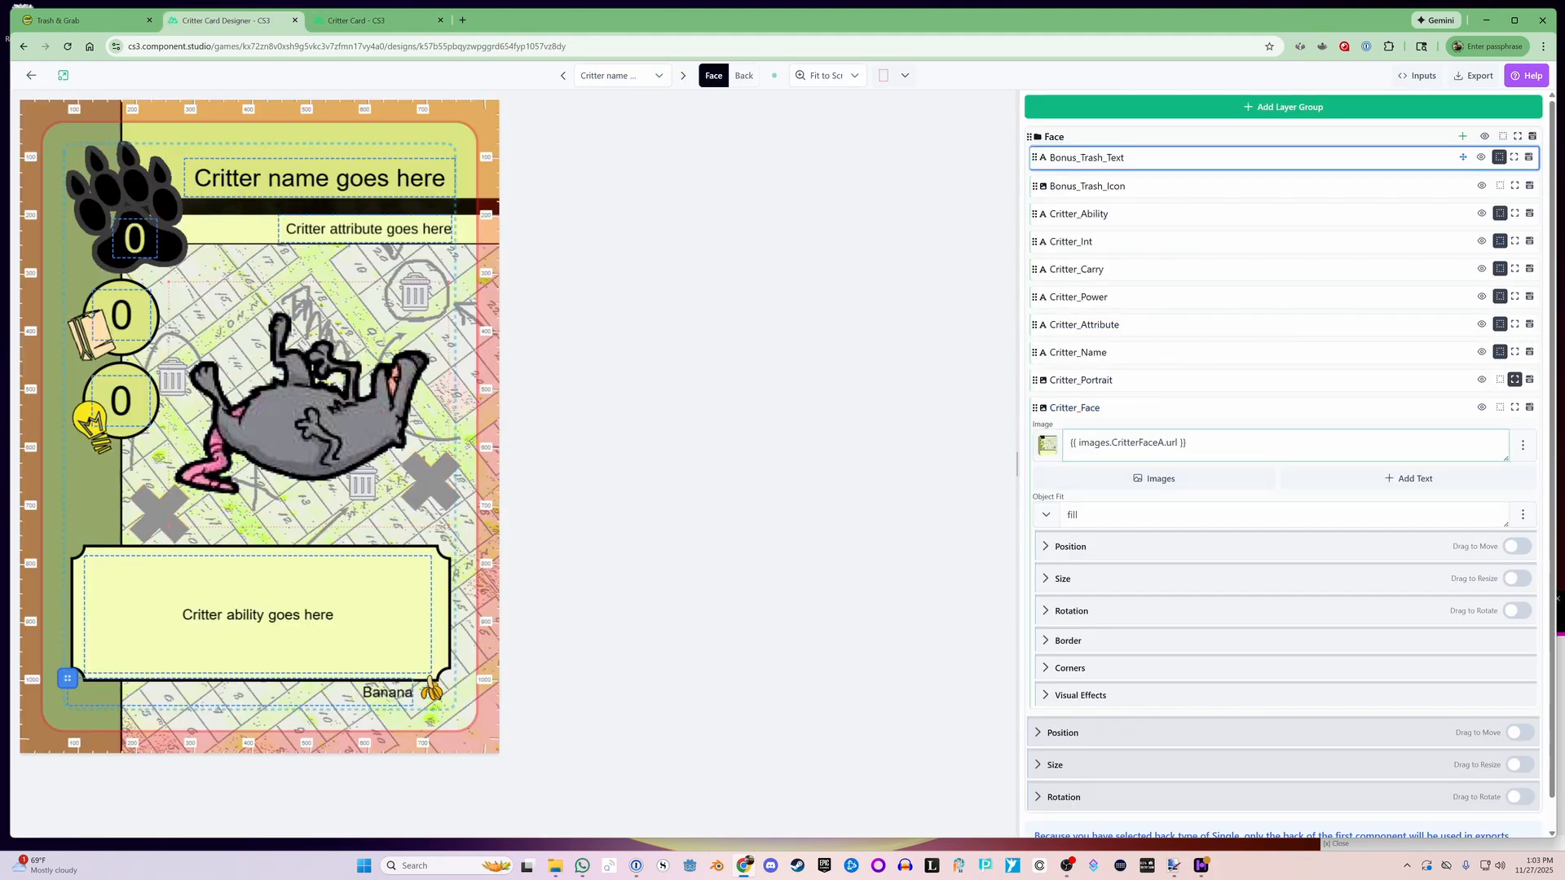
left_click(1522, 445)
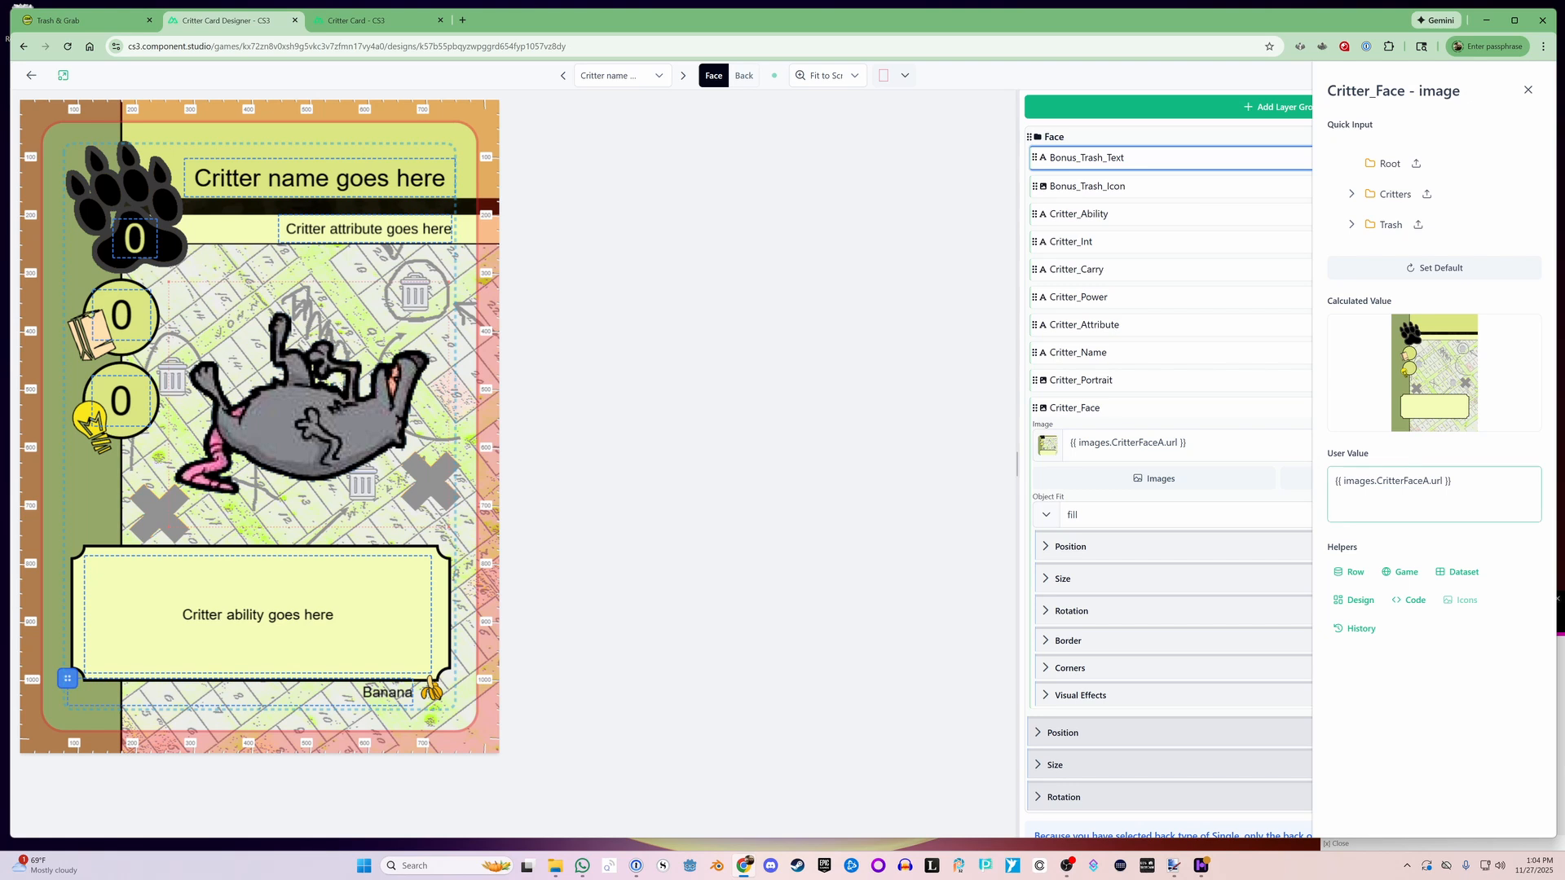
left_click(1351, 571)
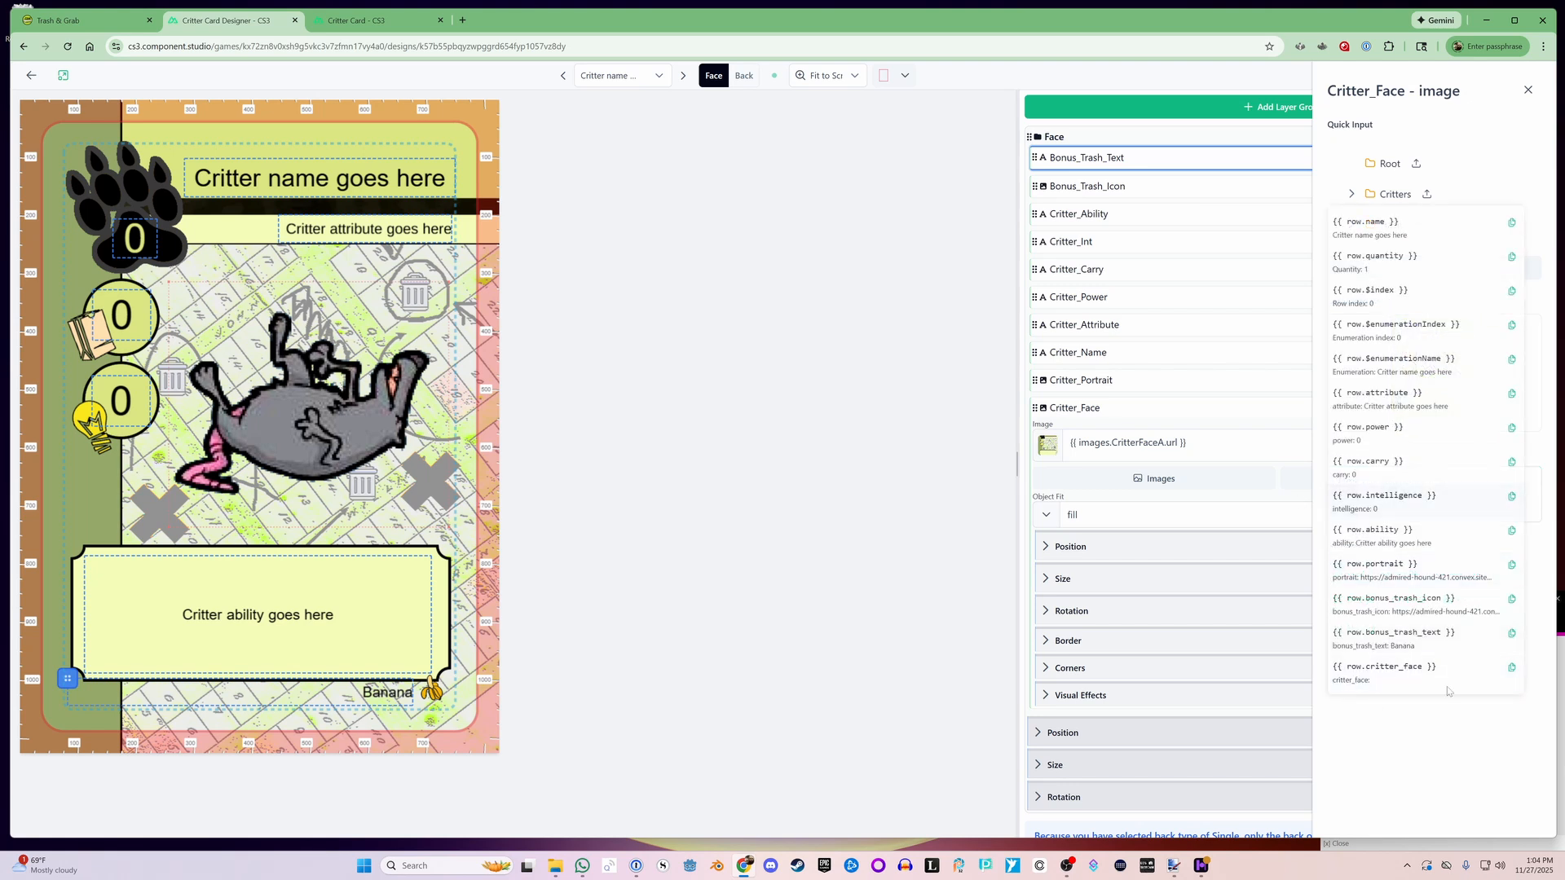
left_click(1382, 681)
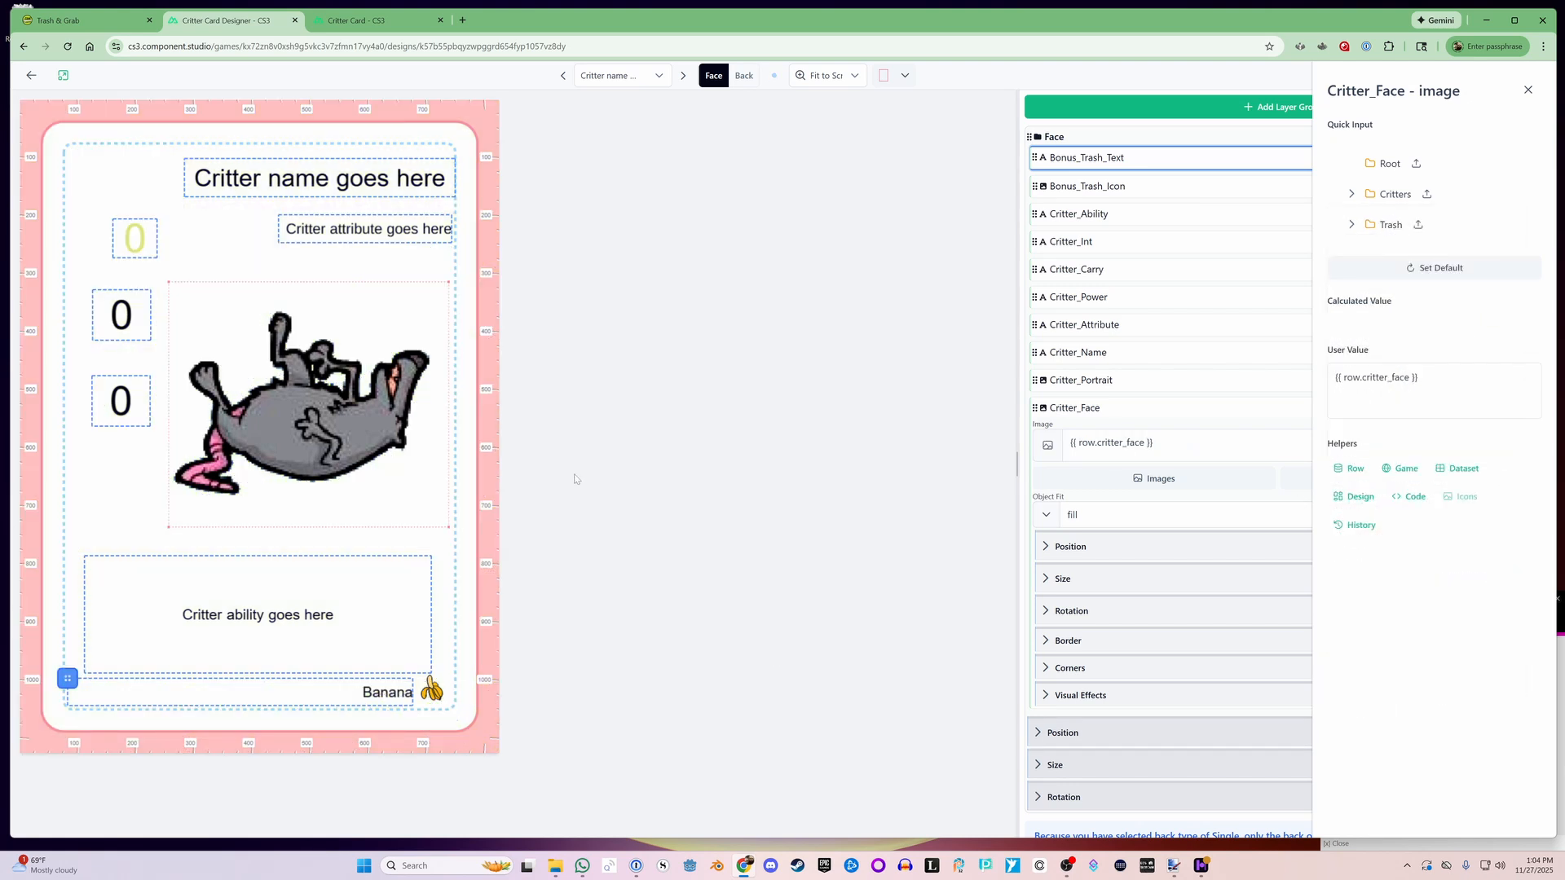
Set the first row's critter_face value to the CritterFaceA image from the Critters folder and check the card design.
left_click(384, 25)
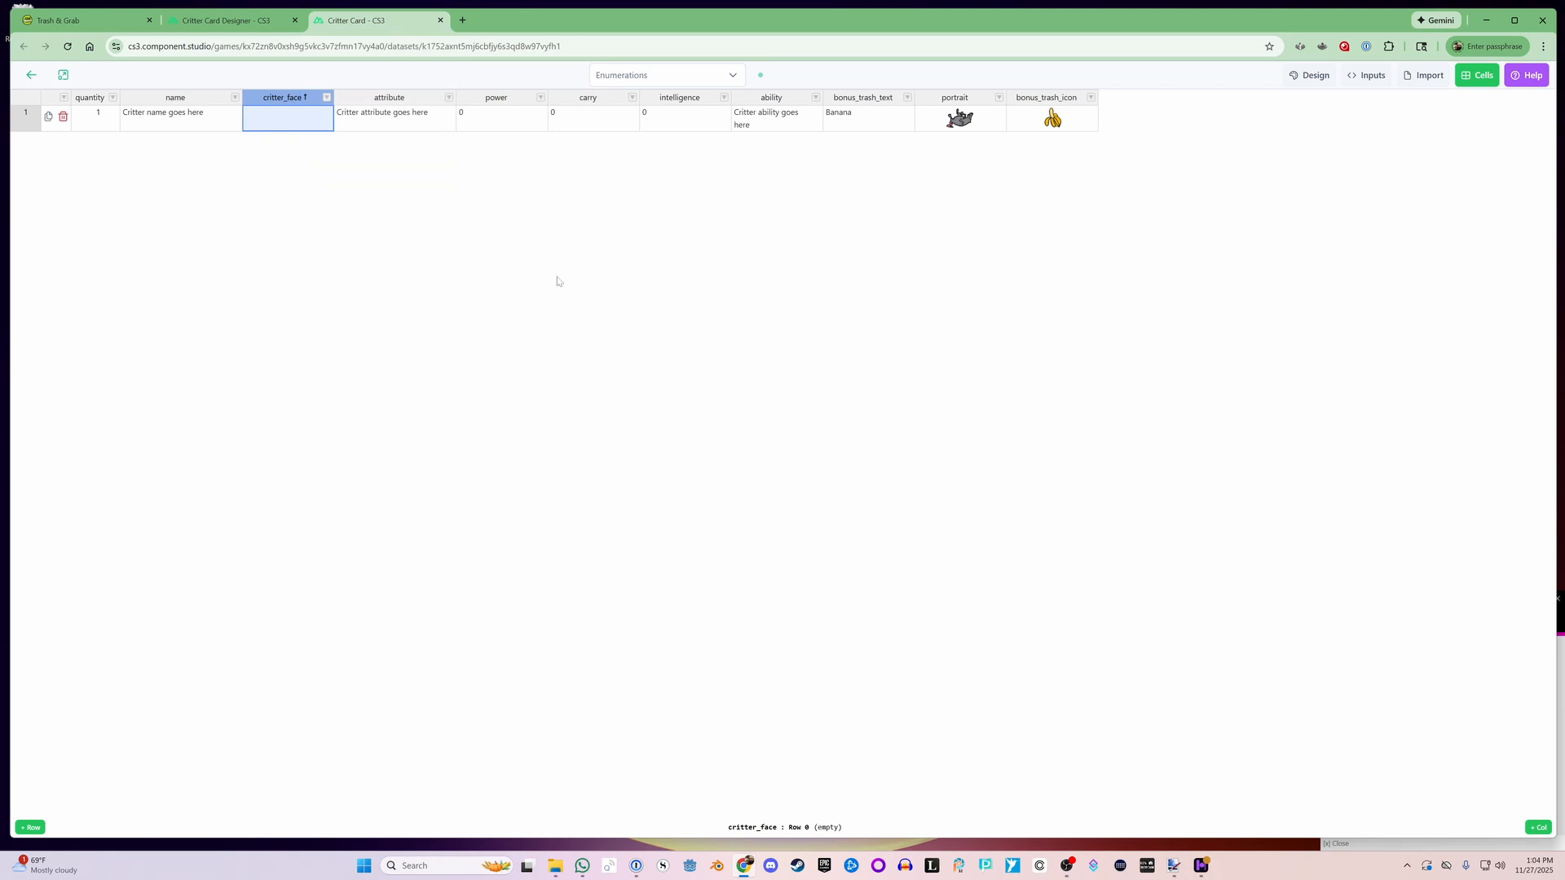
double_click(323, 126)
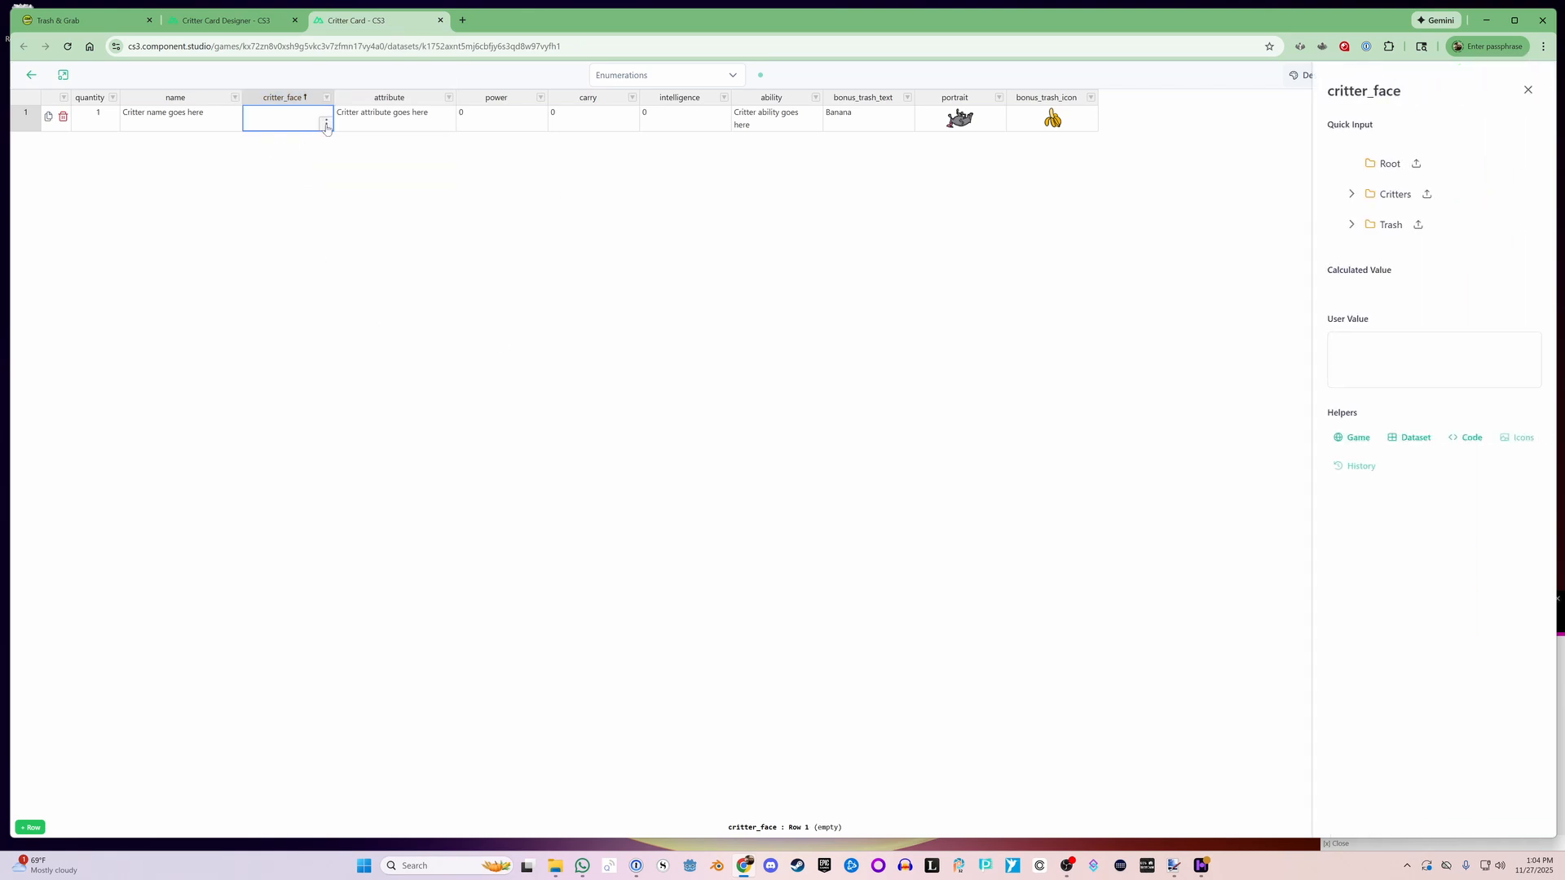
left_click(1354, 195)
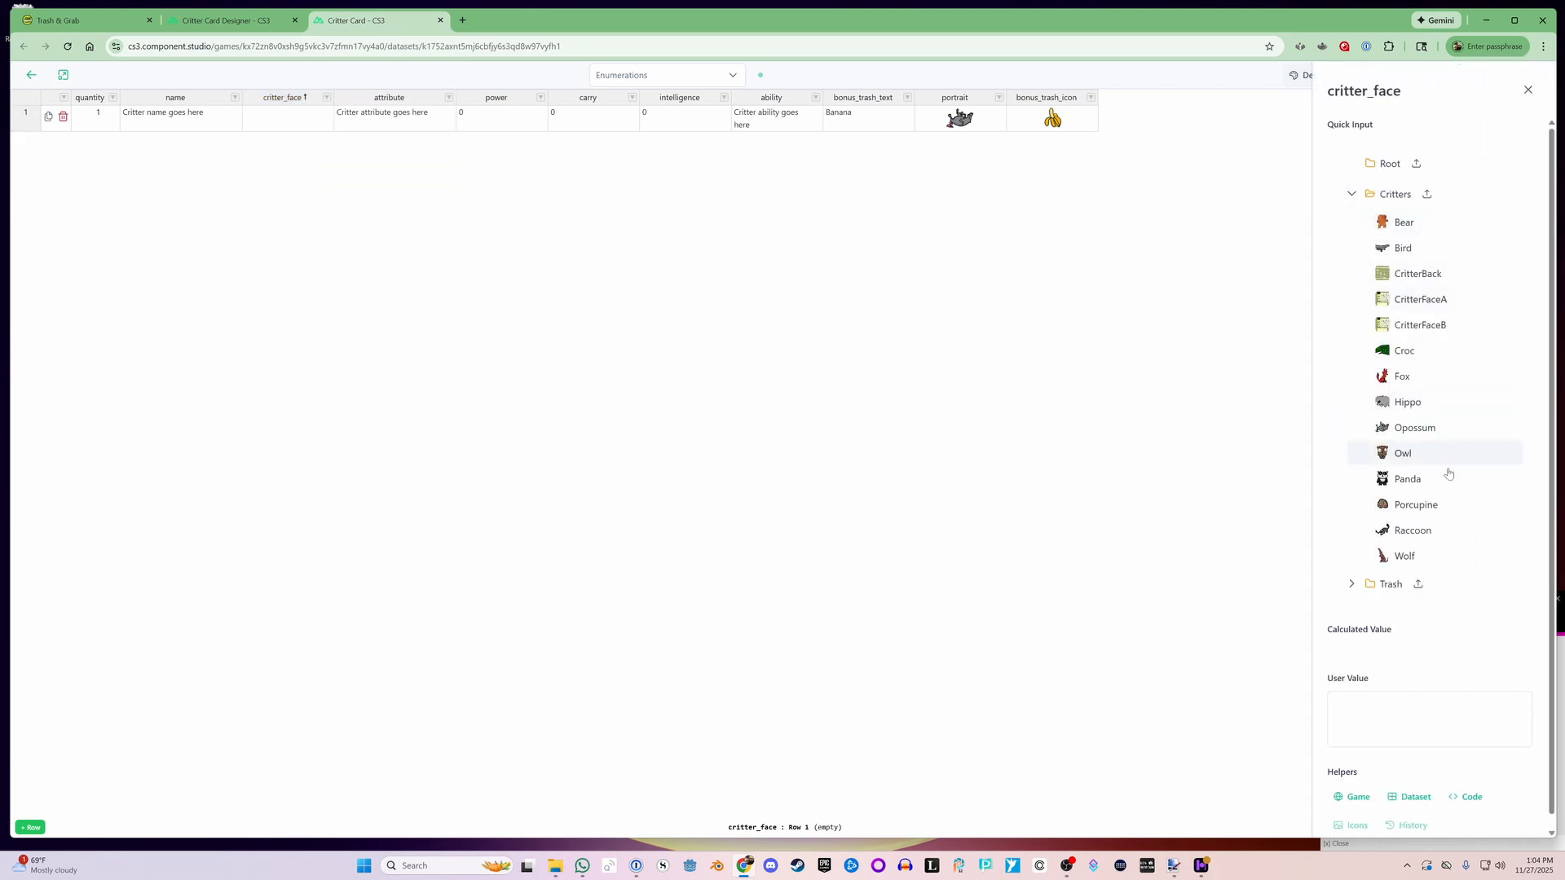
left_click(1419, 299)
left_click(228, 20)
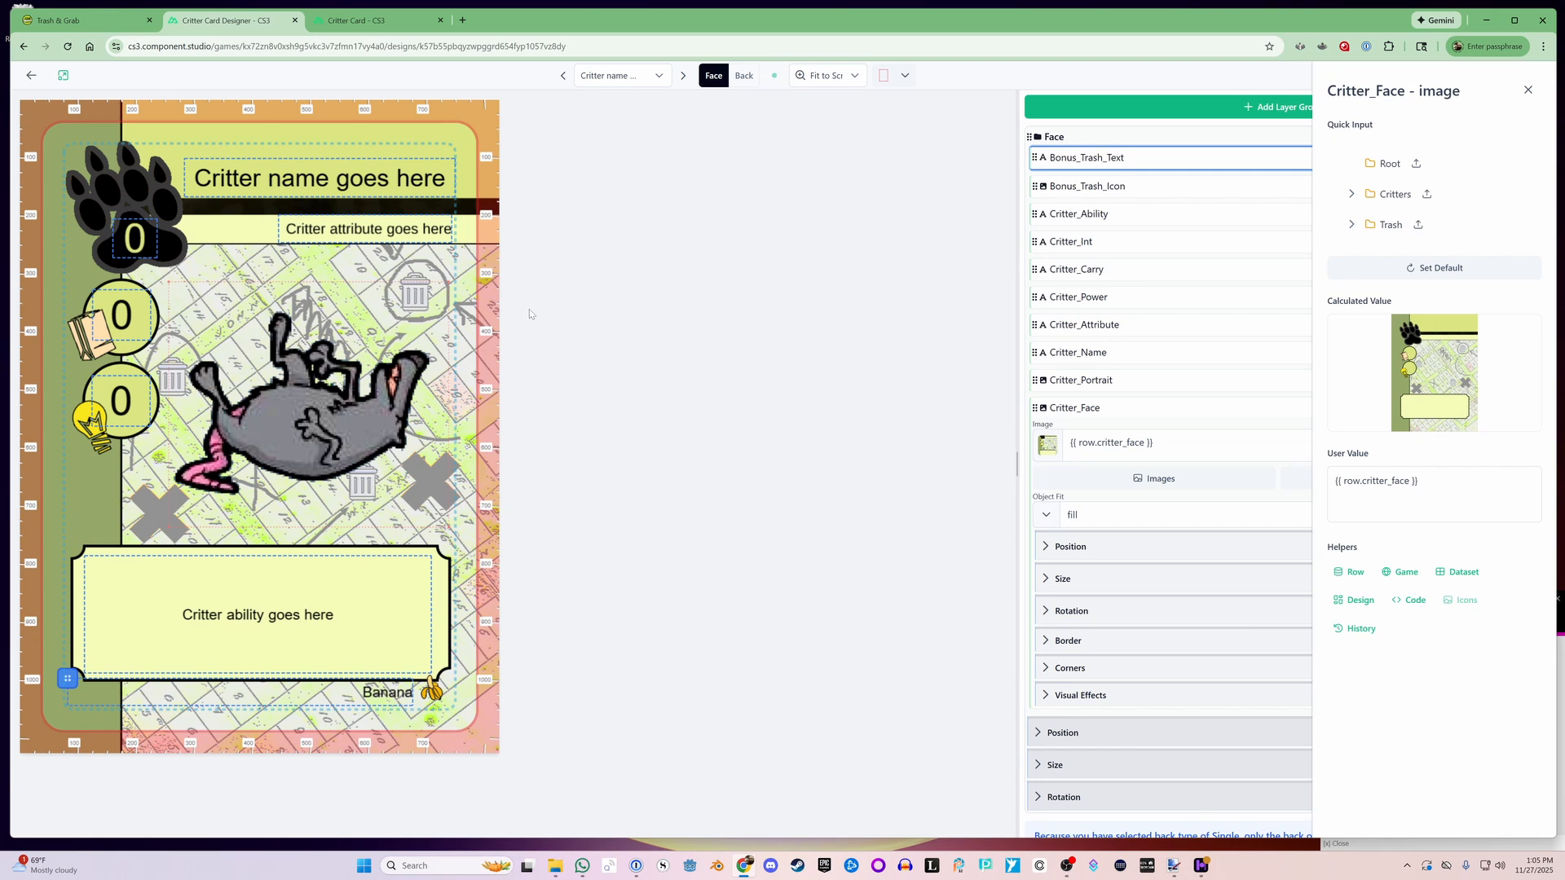
left_click(350, 21)
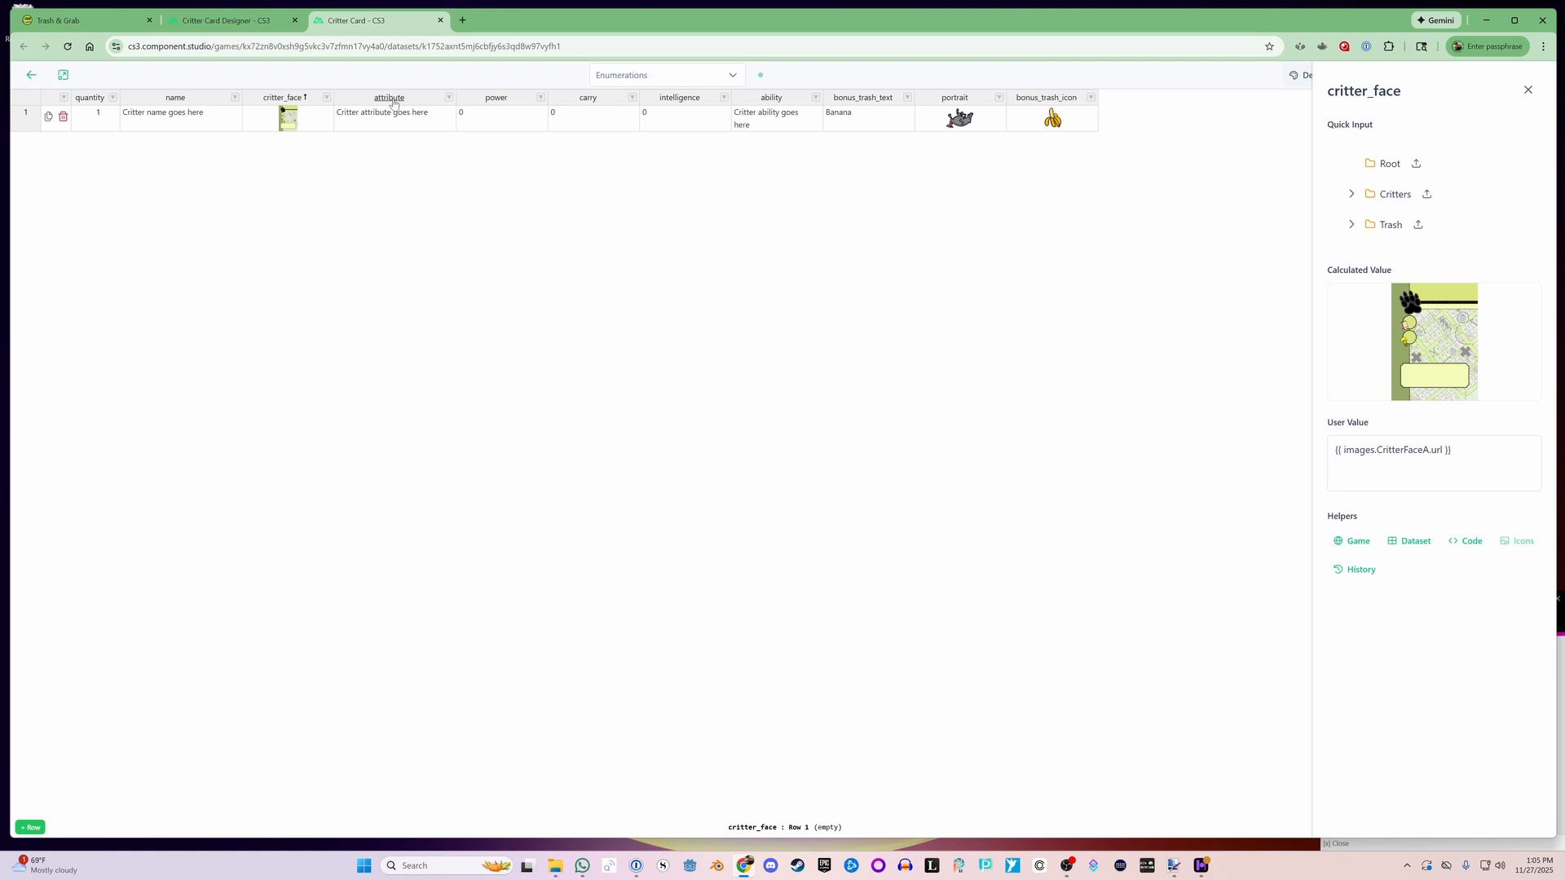